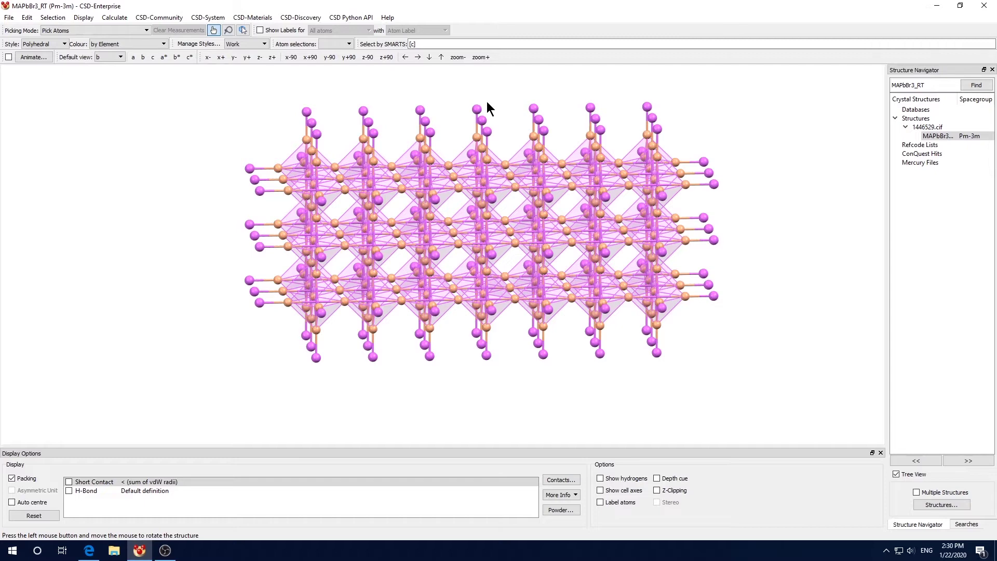
Step: Look at the Mercury download page on the CCDC website in the browser and return to Mercury
{"action": "left_click", "coordinate": [89, 550]}
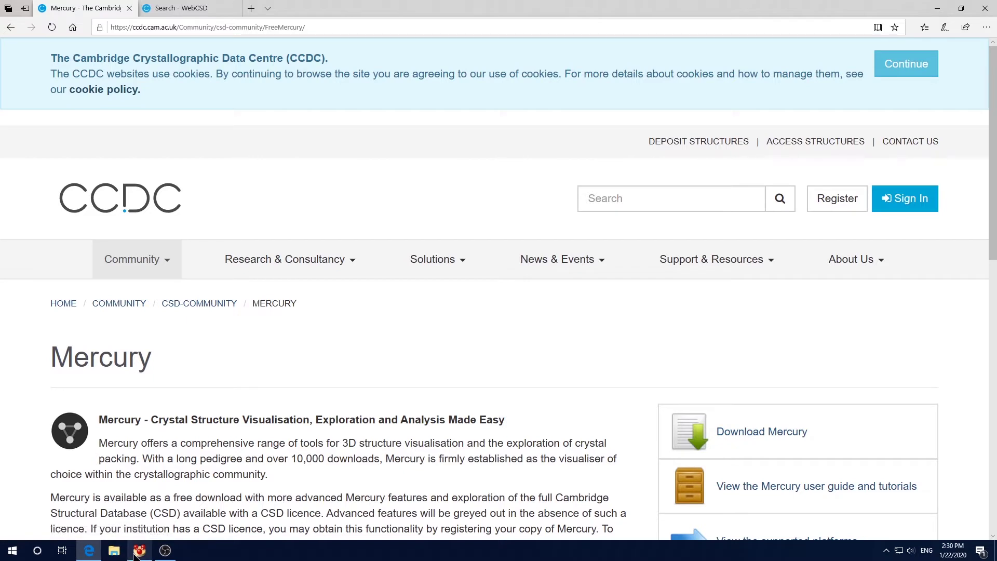
{"action": "mouse_move", "coordinate": [135, 554]}
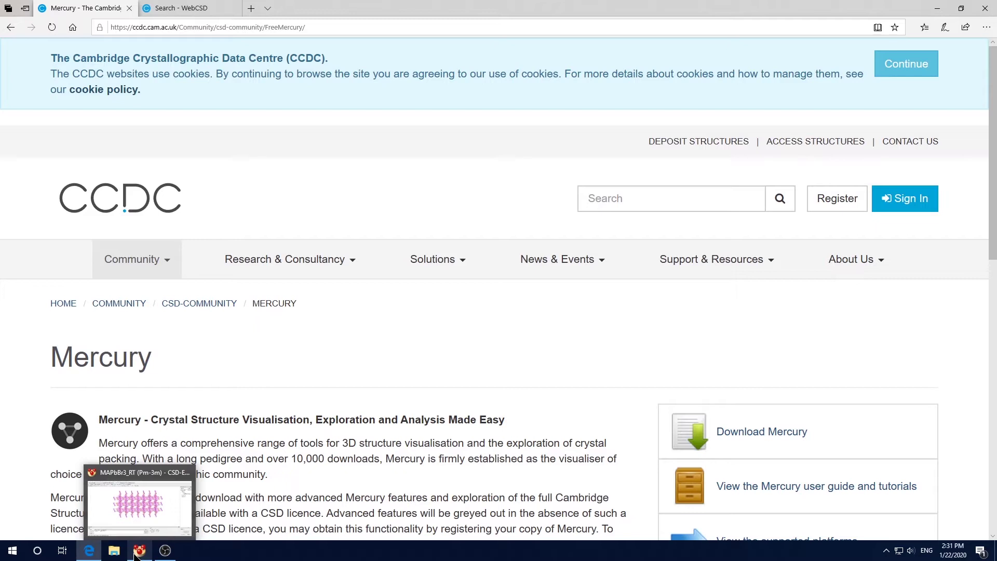
{"action": "left_click", "coordinate": [134, 555]}
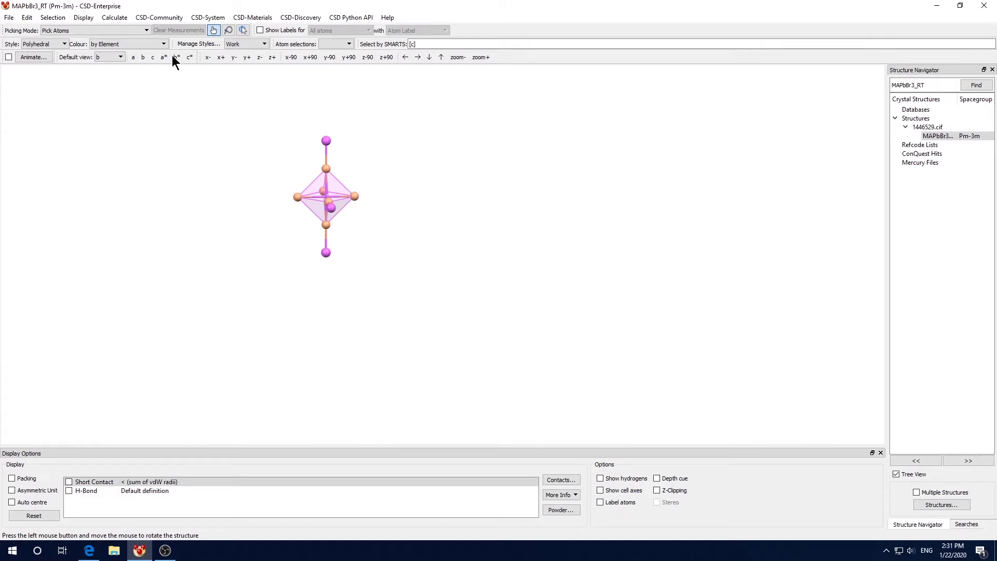
Step: View the structure along the a axis, inspect it in Ellipsoid style from another angle, and restore the Polyhedral style
{"action": "left_click", "coordinate": [132, 58]}
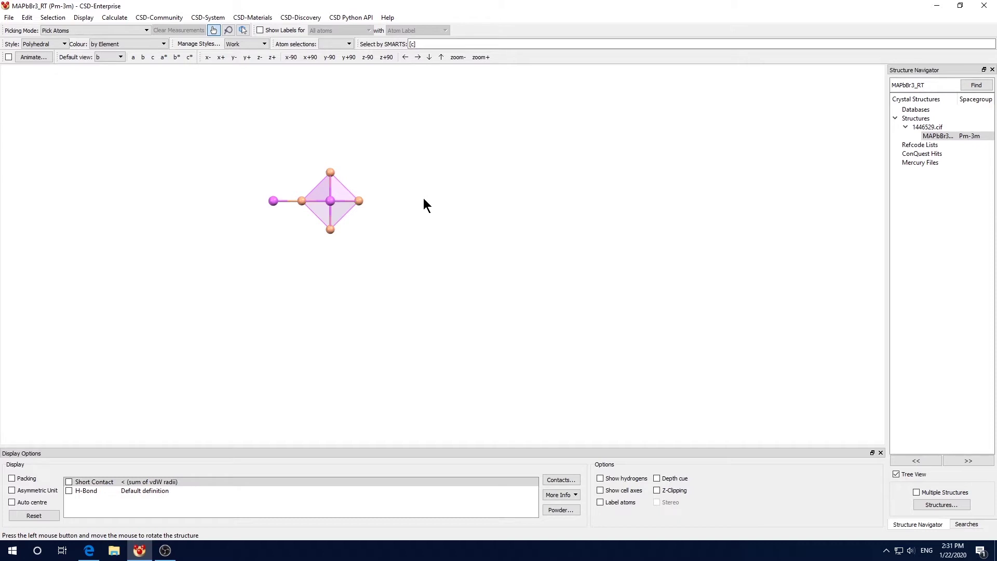
{"action": "left_click", "coordinate": [61, 43]}
{"action": "left_click", "coordinate": [47, 79]}
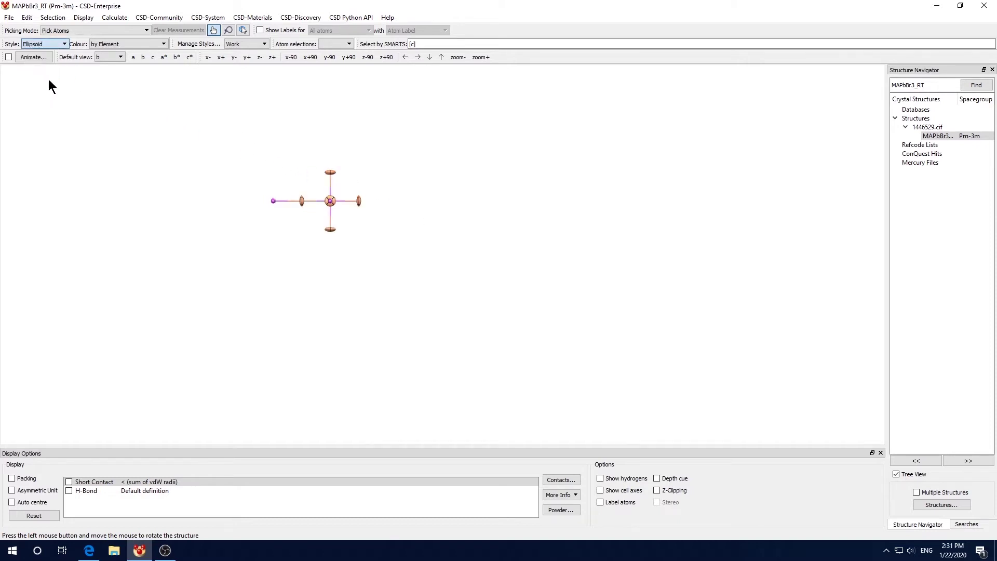
{"action": "left_click_drag", "start_coordinate": [385, 228], "coordinate": [403, 295]}
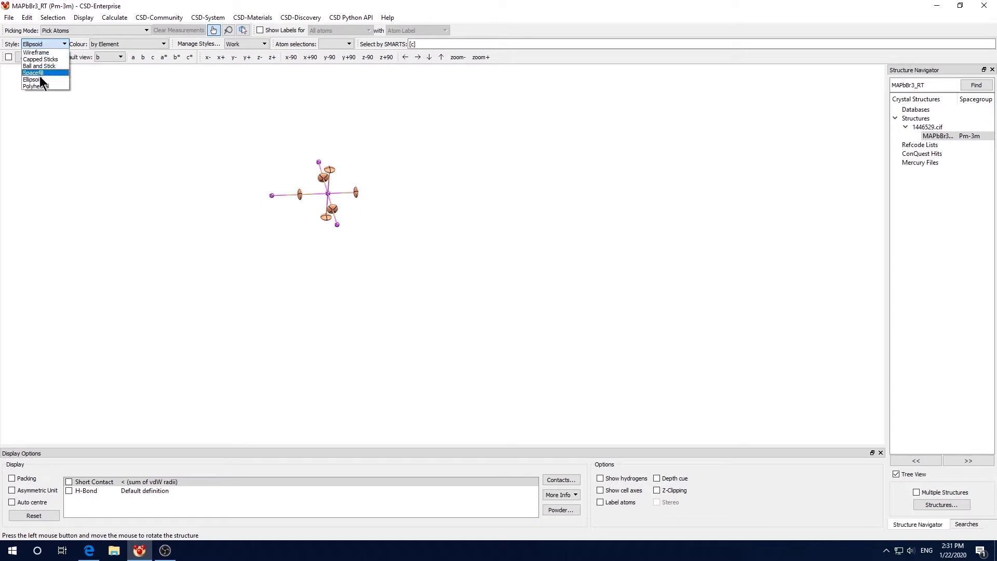
{"action": "left_click", "coordinate": [36, 86]}
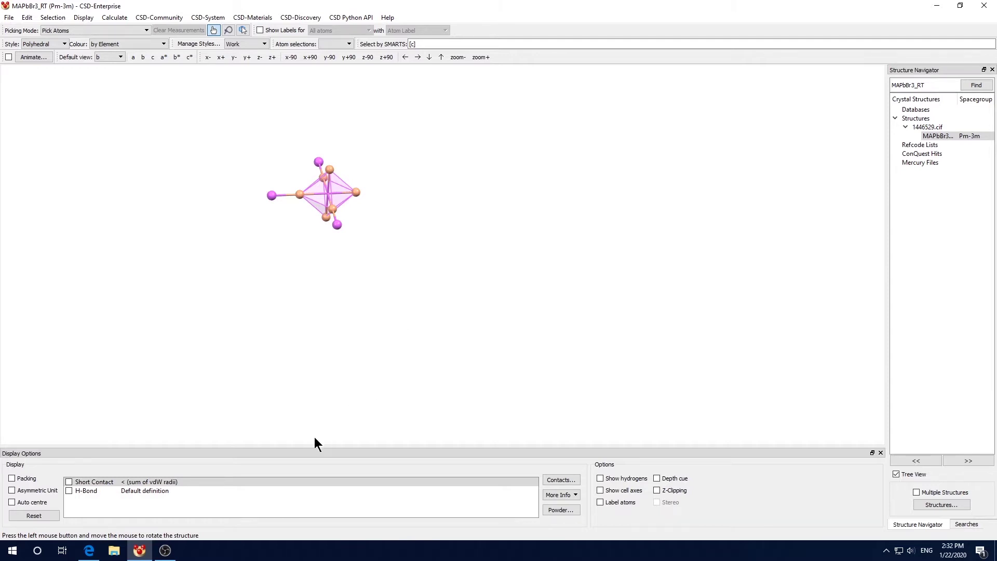
Step: Switch to the browser and search WebCSD for the compound name perovskite
{"action": "left_click", "coordinate": [89, 550]}
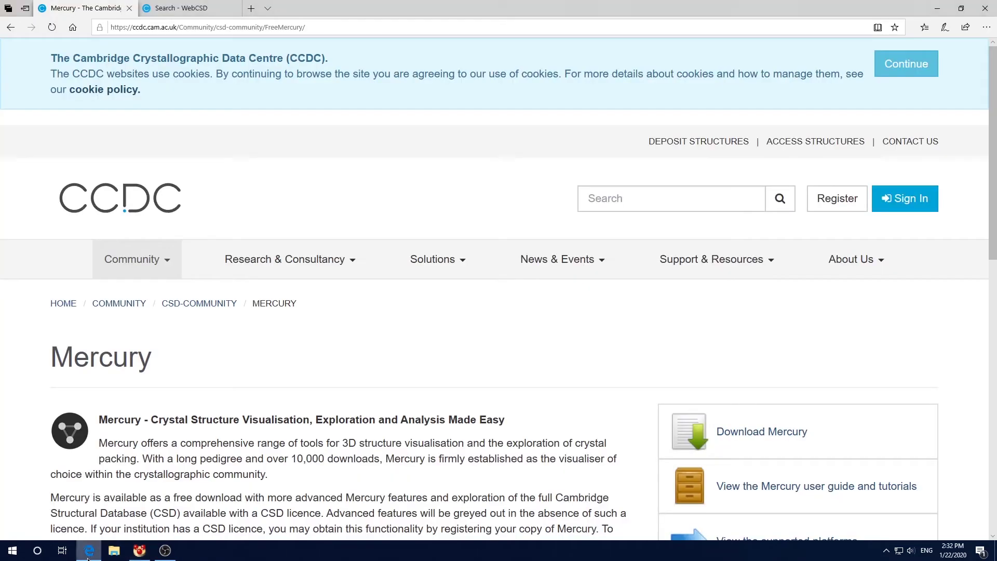
{"action": "left_click", "coordinate": [196, 10]}
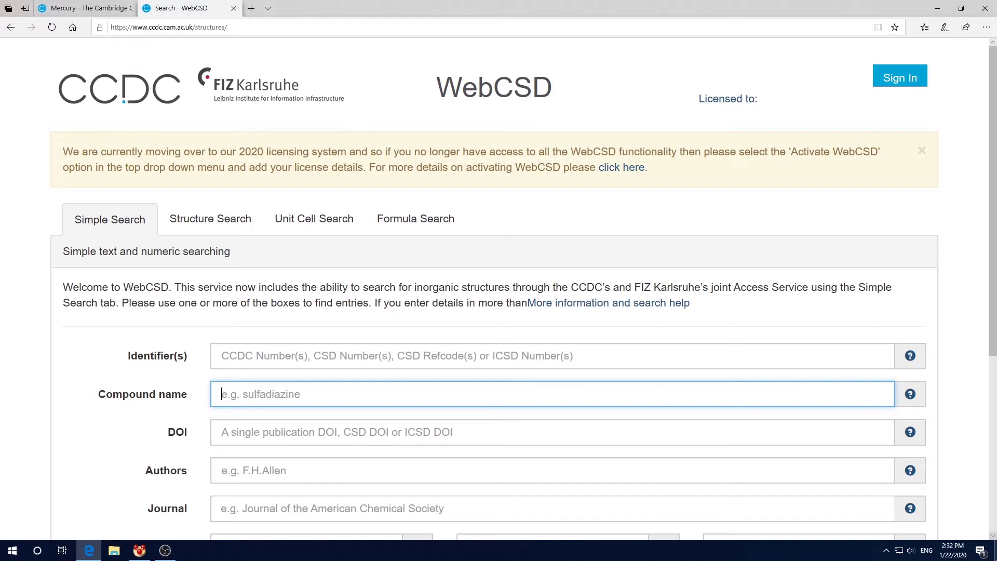
{"action": "type", "text": "perov"}
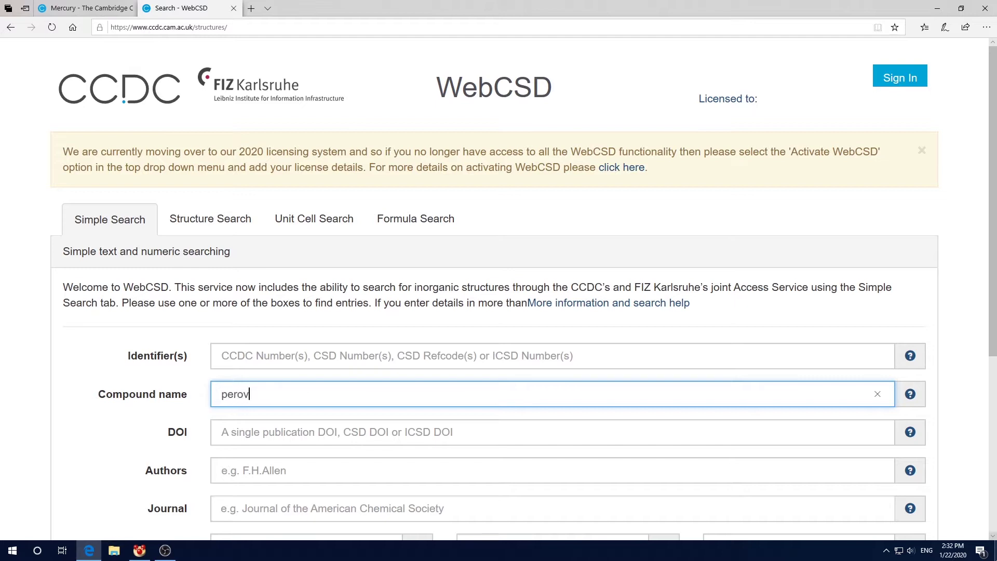
{"action": "type", "text": "skite"}
{"action": "key", "text": "Return"}
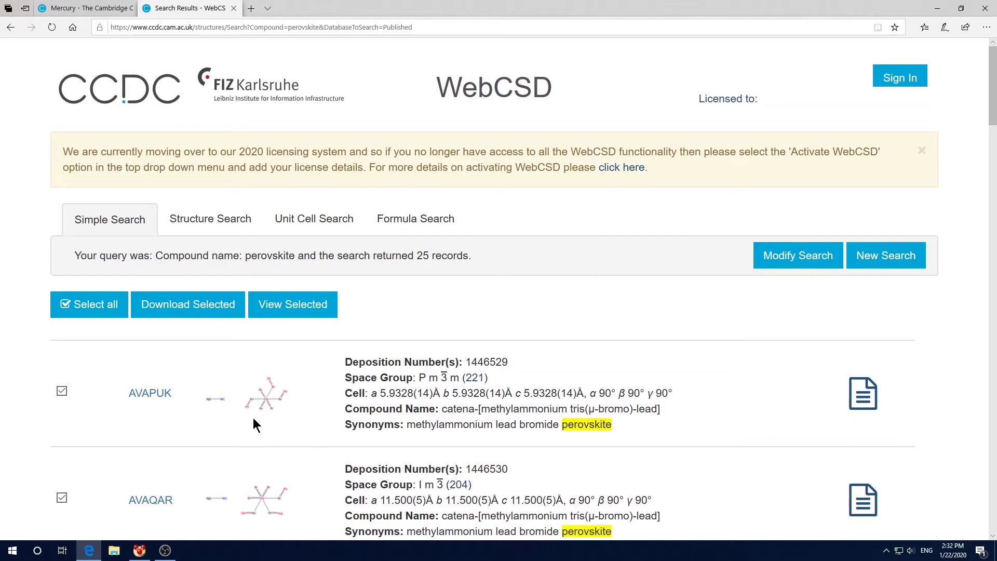
Step: Download the deposited CIF of the AVAPUK entry with the terms and conditions accepted, and close the leftover download page
{"action": "left_click", "coordinate": [149, 393]}
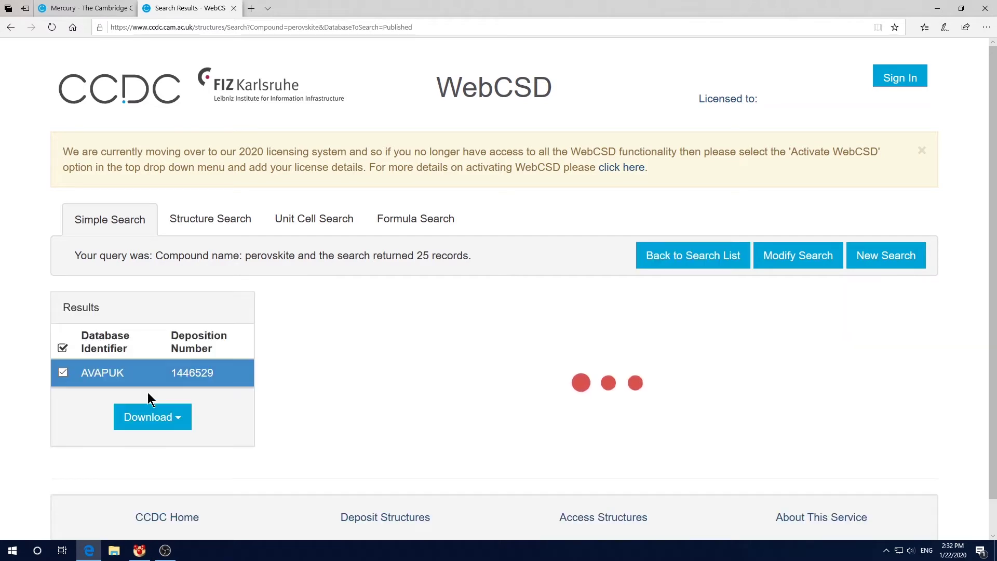
{"action": "left_click", "coordinate": [180, 424]}
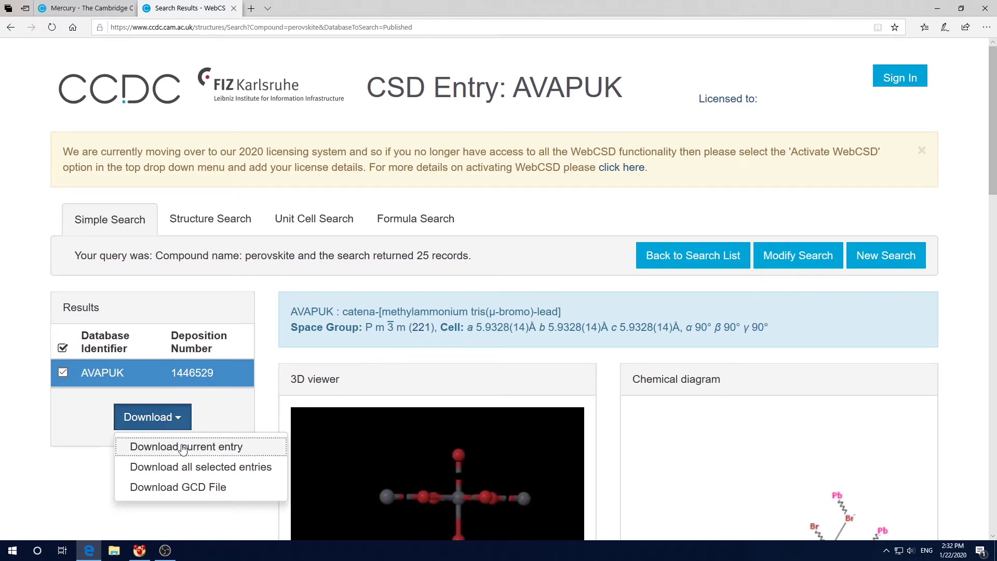
{"action": "left_click", "coordinate": [183, 448]}
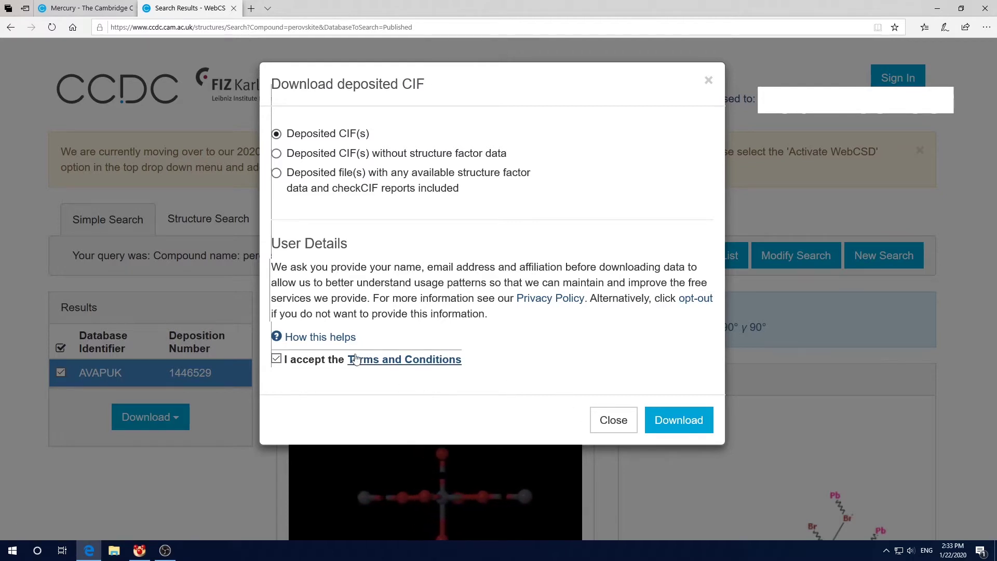
{"action": "left_click", "coordinate": [679, 429]}
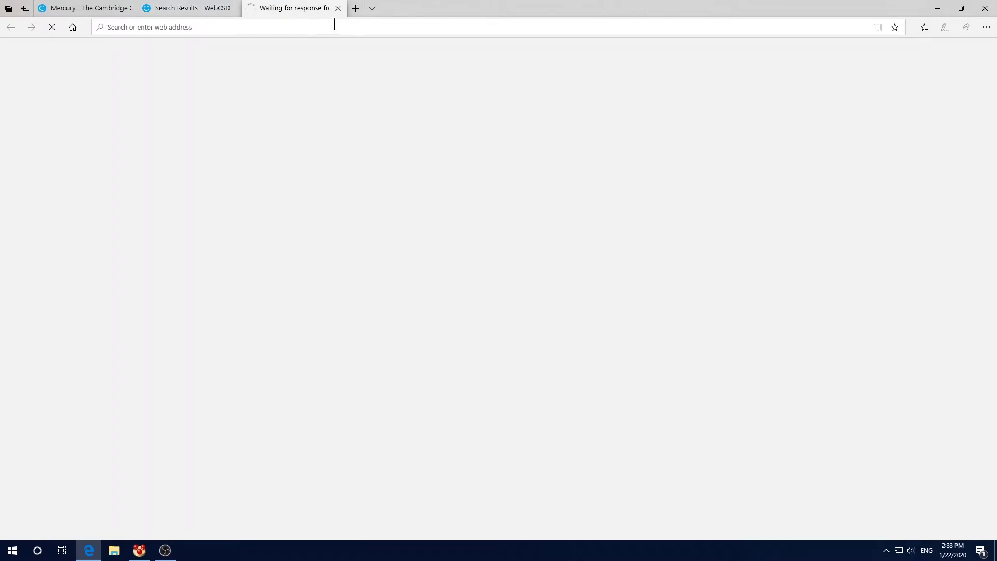
{"action": "left_click", "coordinate": [338, 8]}
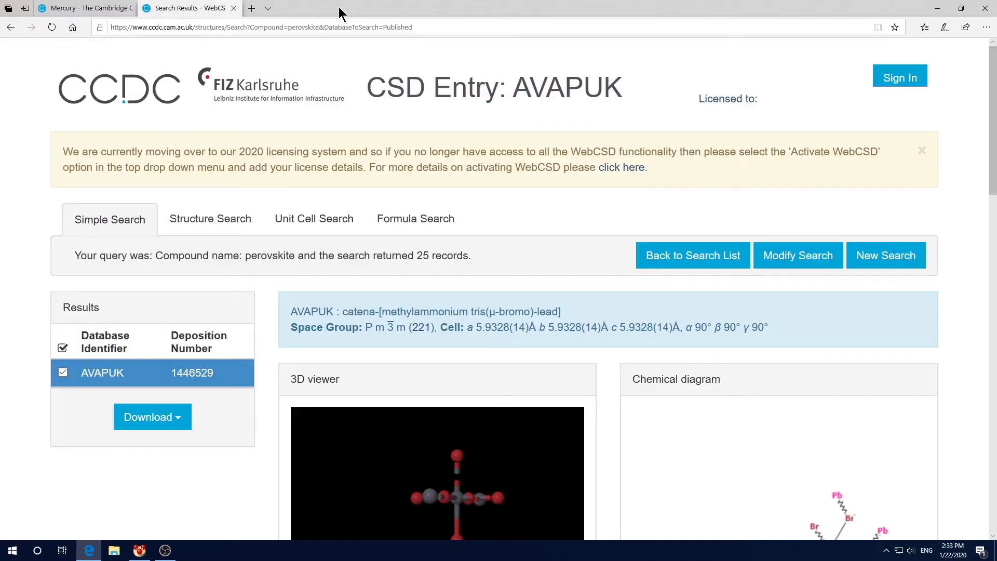
Step: Switch to Mercury and display the structure in Ellipsoid style and in Wireframe style
{"action": "left_click", "coordinate": [140, 551]}
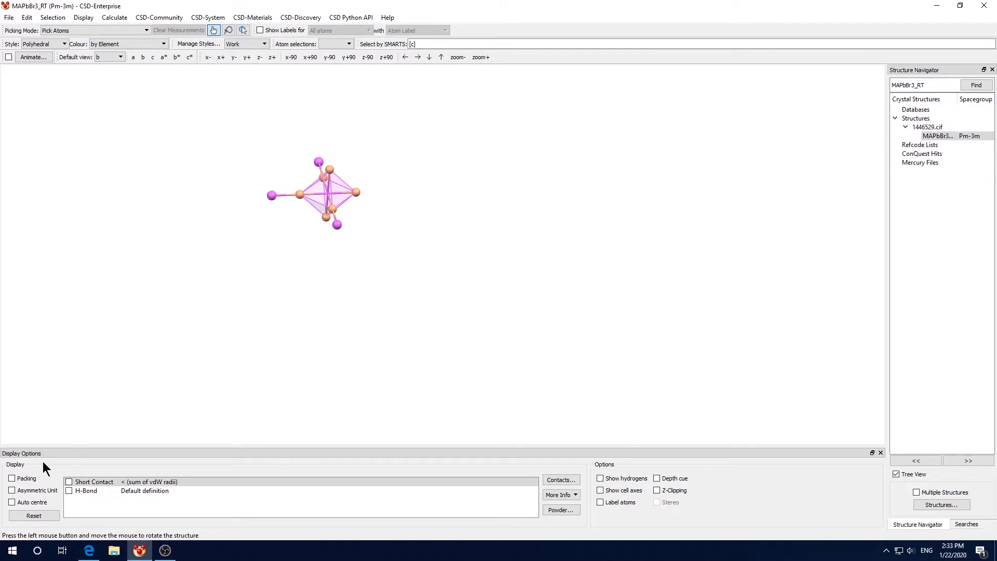
{"action": "left_click", "coordinate": [58, 43]}
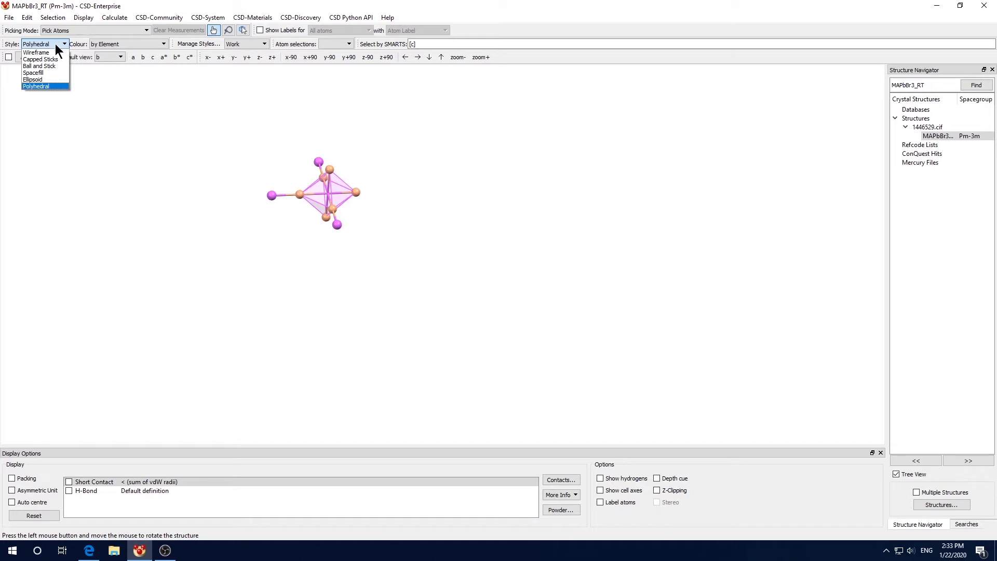
{"action": "left_click", "coordinate": [53, 79]}
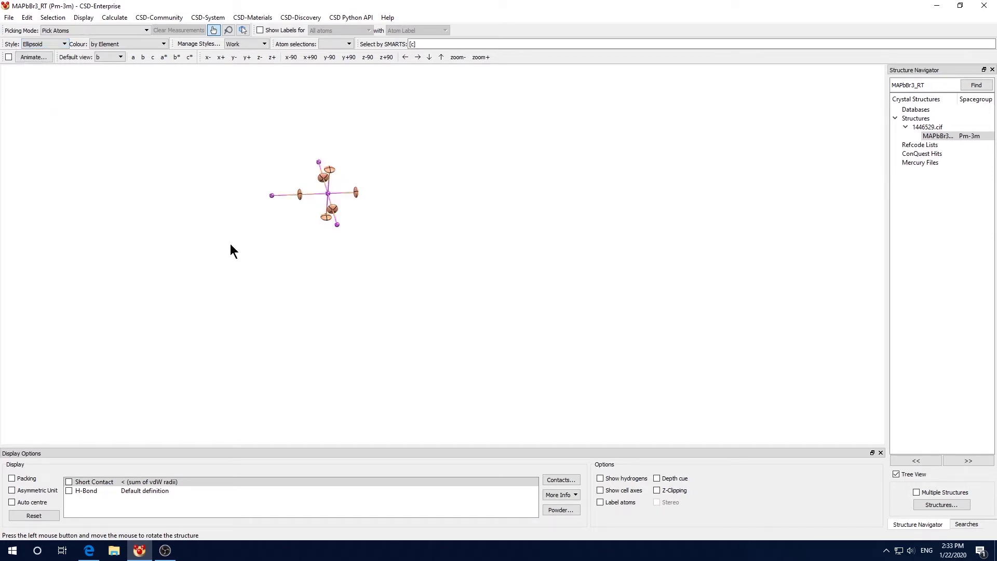
{"action": "left_click", "coordinate": [66, 46]}
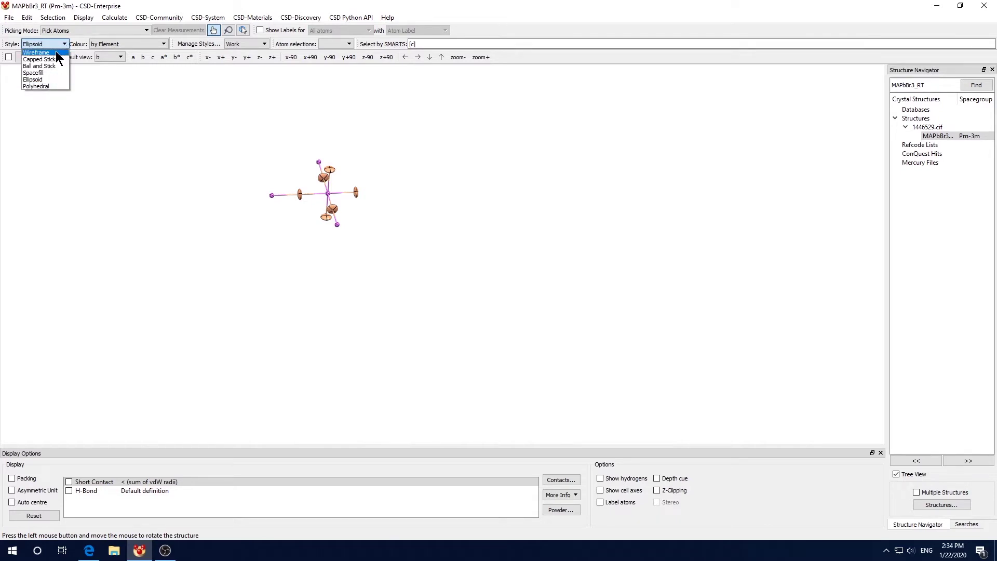
{"action": "left_click", "coordinate": [56, 53]}
Step: Enlarge the wireframe structure, centre it in the viewing area, and rotate it to inspect it from another angle
{"action": "left_click_drag", "start_coordinate": [381, 294], "coordinate": [341, 203]}
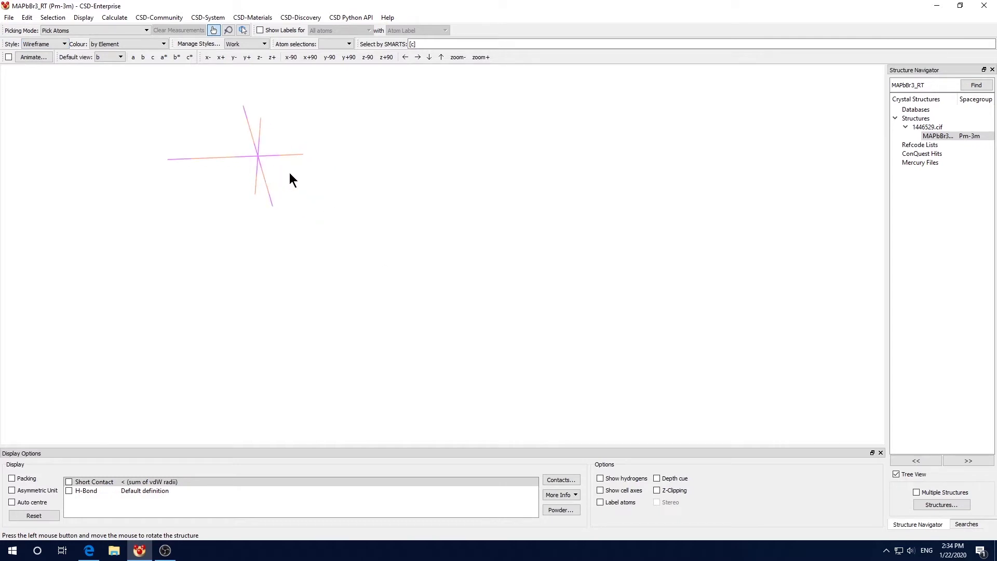
{"action": "middle_click_drag", "start_coordinate": [303, 181], "coordinate": [461, 262]}
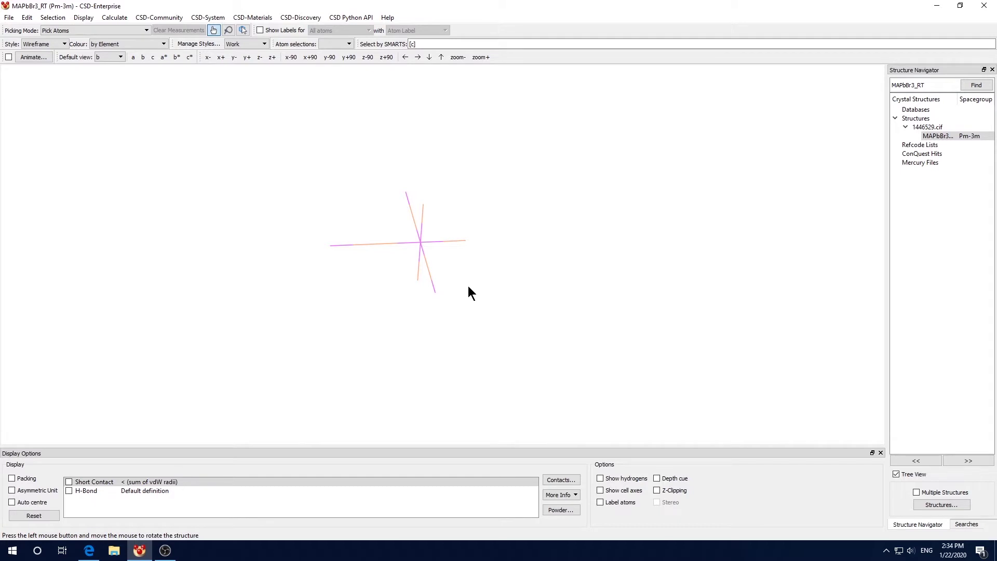
{"action": "right_click_drag", "start_coordinate": [468, 286], "coordinate": [432, 364]}
{"action": "right_click_drag", "start_coordinate": [446, 363], "coordinate": [424, 190]}
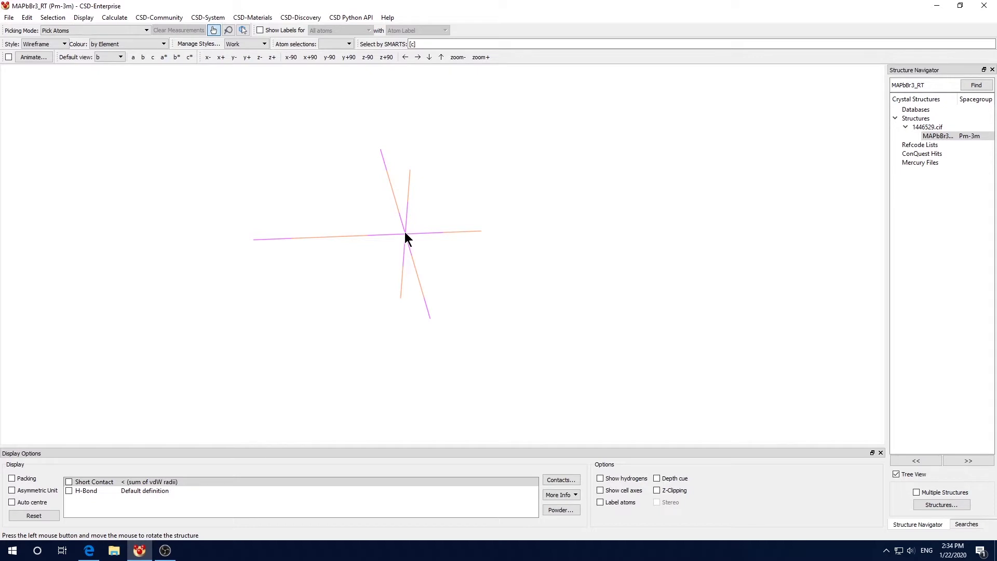
{"action": "middle_click_drag", "start_coordinate": [405, 234], "coordinate": [442, 244]}
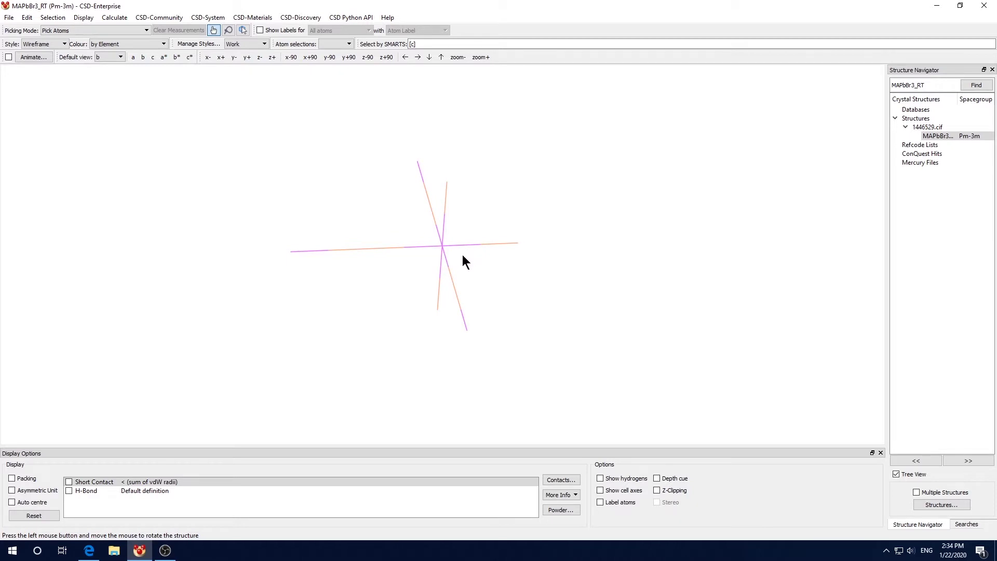
{"action": "left_click_drag", "start_coordinate": [463, 254], "coordinate": [409, 267]}
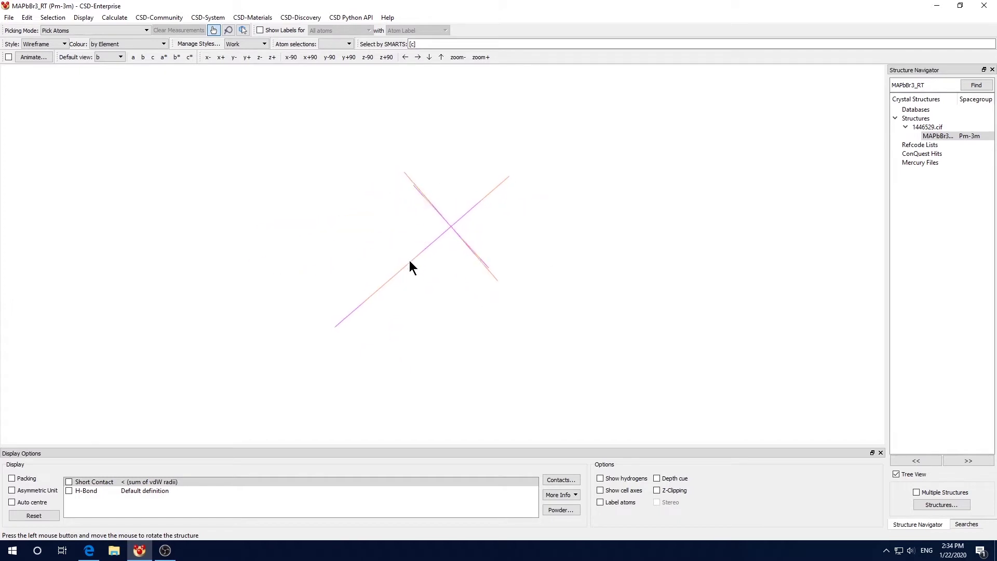
Step: View the structure along the a, b and c axes in turn
{"action": "left_click", "coordinate": [133, 57]}
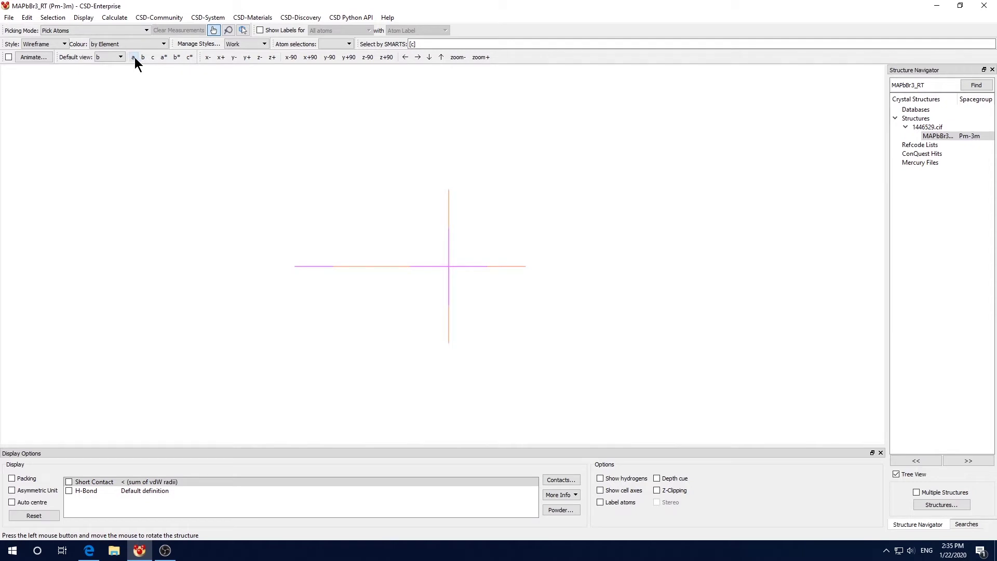
{"action": "left_click", "coordinate": [143, 57]}
{"action": "left_click", "coordinate": [152, 57]}
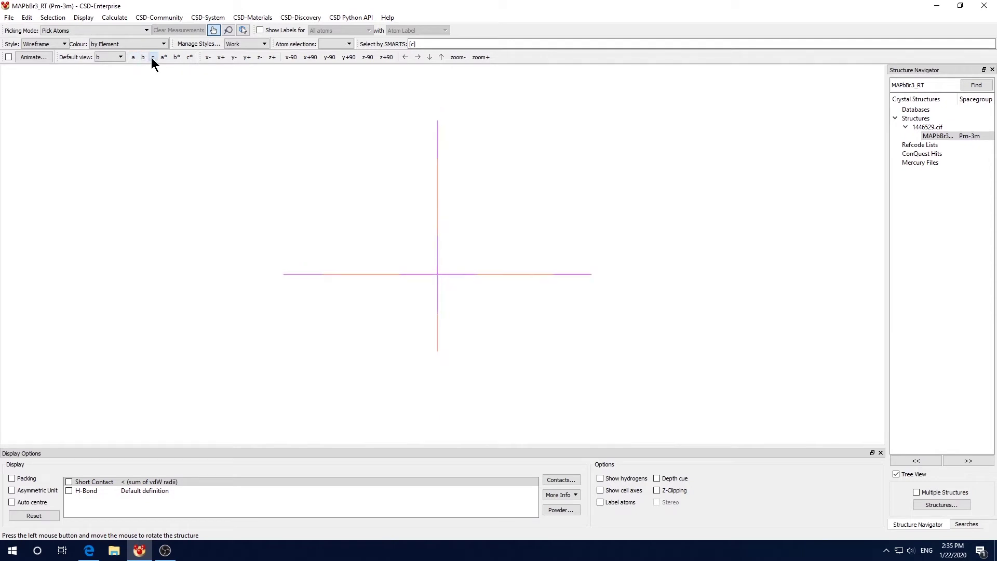
Step: Show the cell axes and view the unit cell along the a and b axes
{"action": "left_click", "coordinate": [600, 490]}
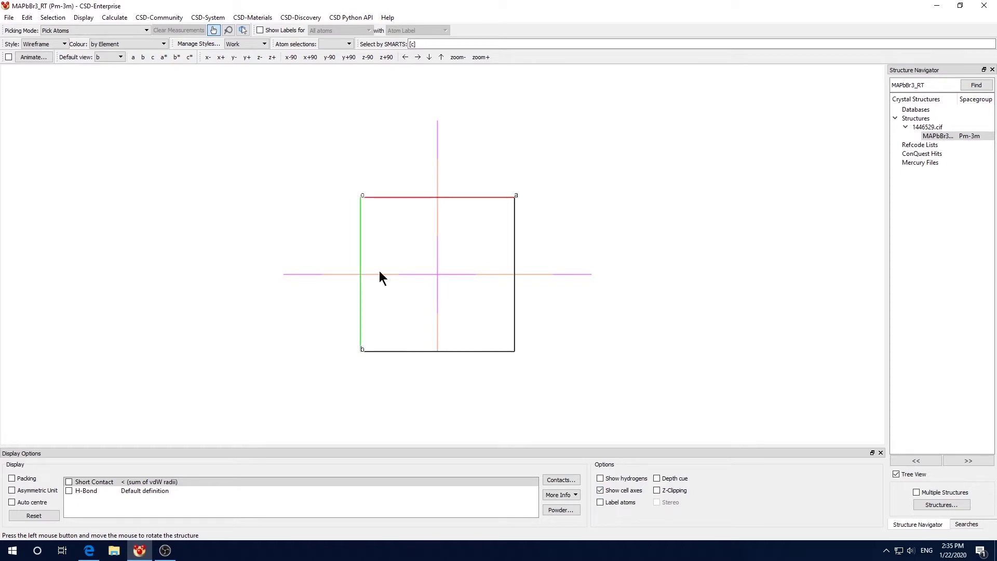
{"action": "left_click", "coordinate": [133, 57]}
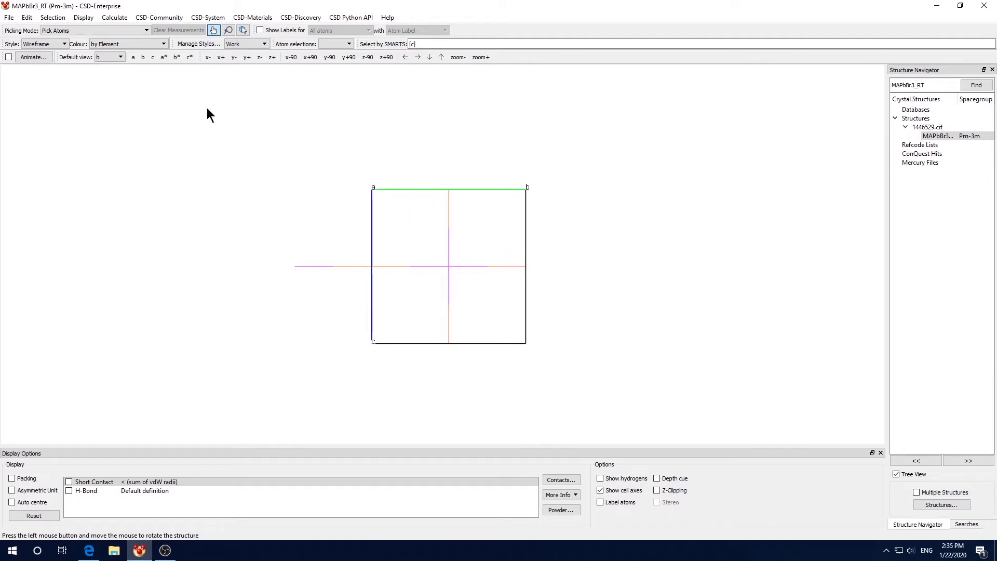
{"action": "left_click", "coordinate": [143, 56]}
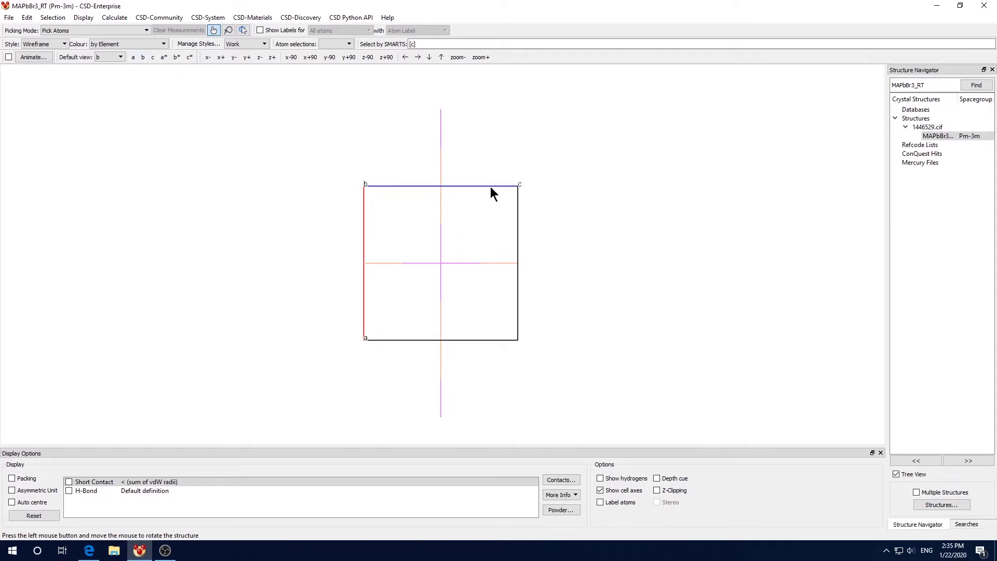
Step: Display the structure in Capped Sticks, Ball and Stick, and finally Spacefill style
{"action": "left_click", "coordinate": [65, 44]}
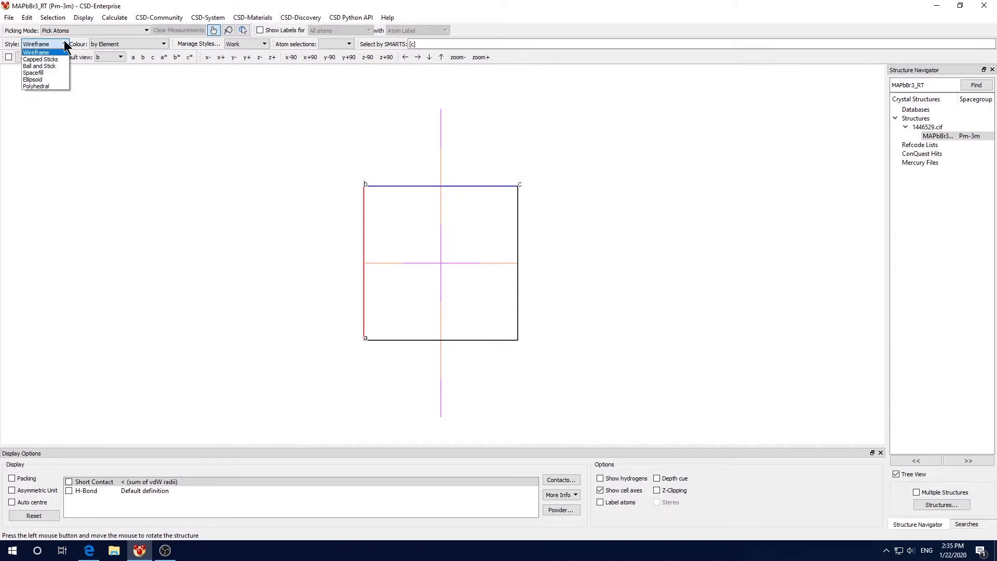
{"action": "left_click", "coordinate": [57, 60]}
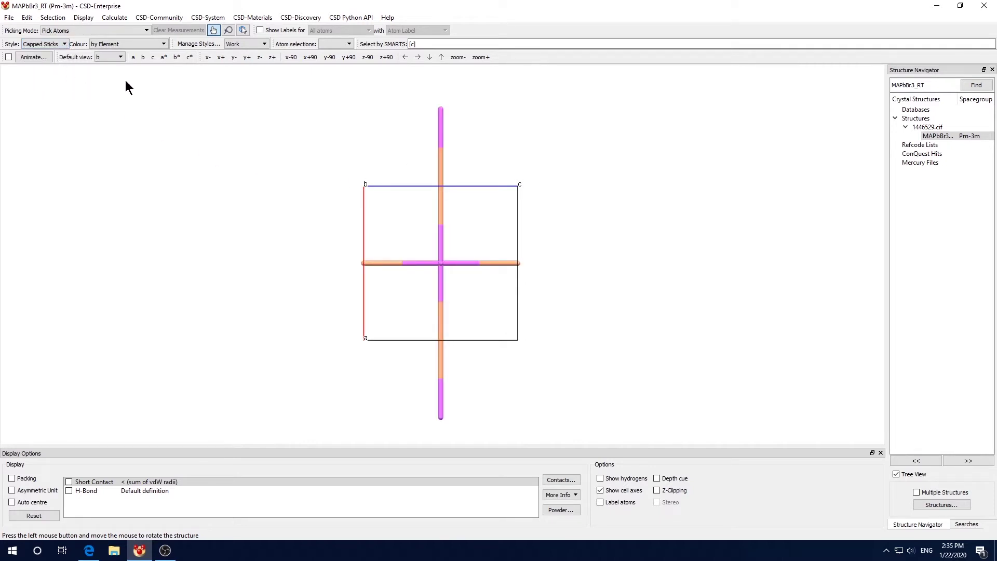
{"action": "left_click", "coordinate": [55, 45]}
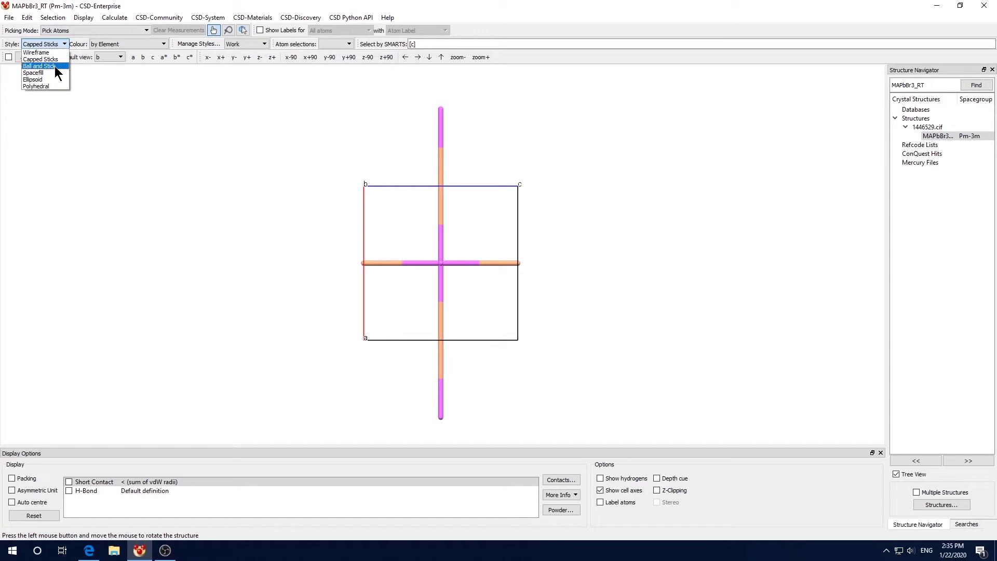
{"action": "left_click", "coordinate": [56, 66]}
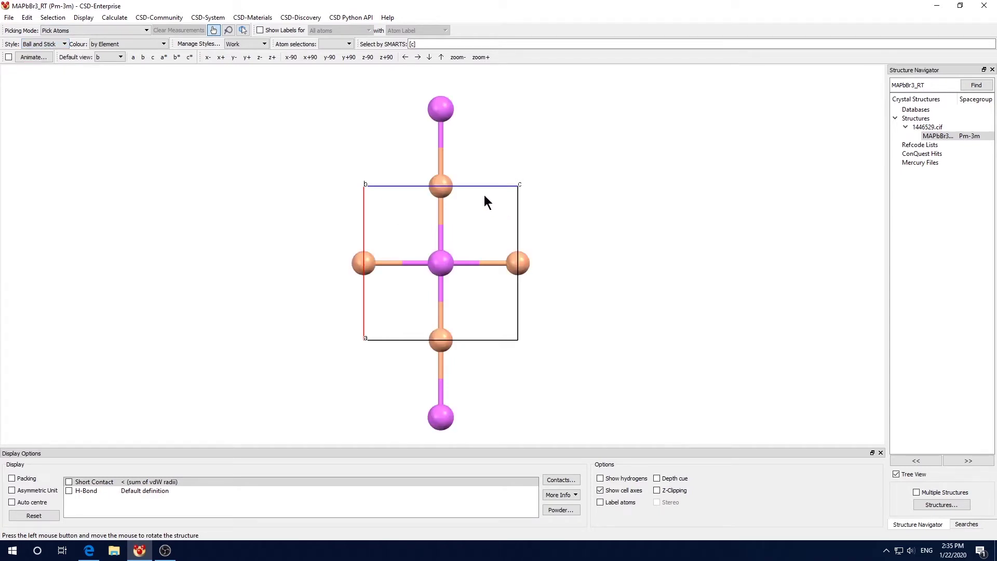
{"action": "left_click", "coordinate": [57, 44]}
{"action": "left_click", "coordinate": [52, 73]}
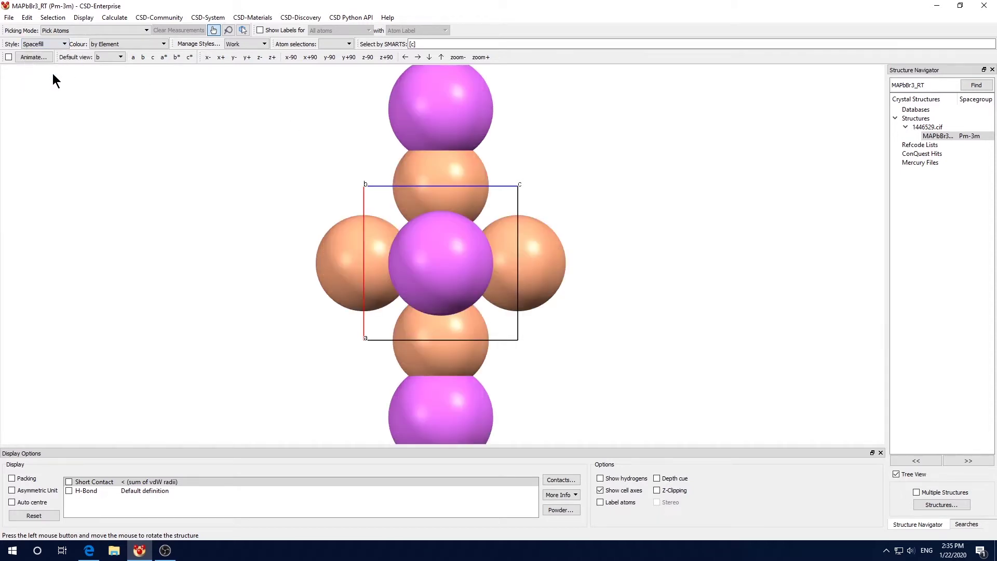
Step: Display the structure in Ellipsoid and then Polyhedral style, and rotate it slightly to inspect the octahedron
{"action": "left_click", "coordinate": [51, 44]}
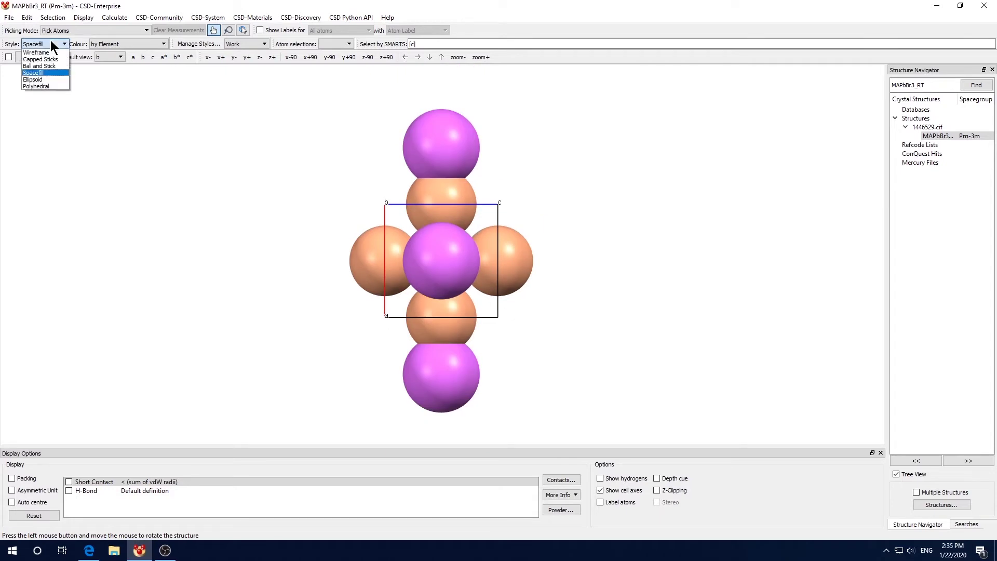
{"action": "left_click", "coordinate": [44, 80]}
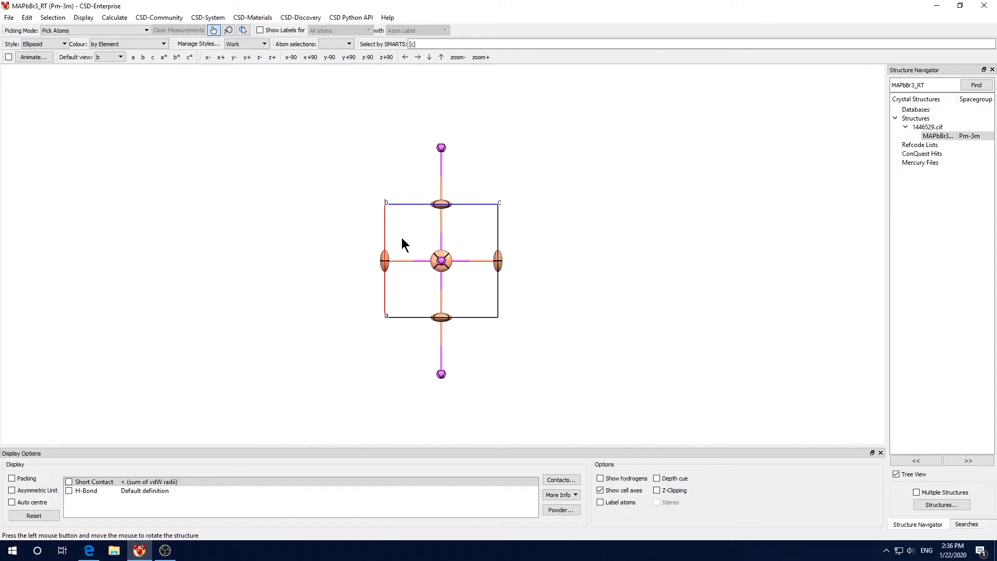
{"action": "left_click", "coordinate": [63, 44]}
{"action": "left_click", "coordinate": [45, 85]}
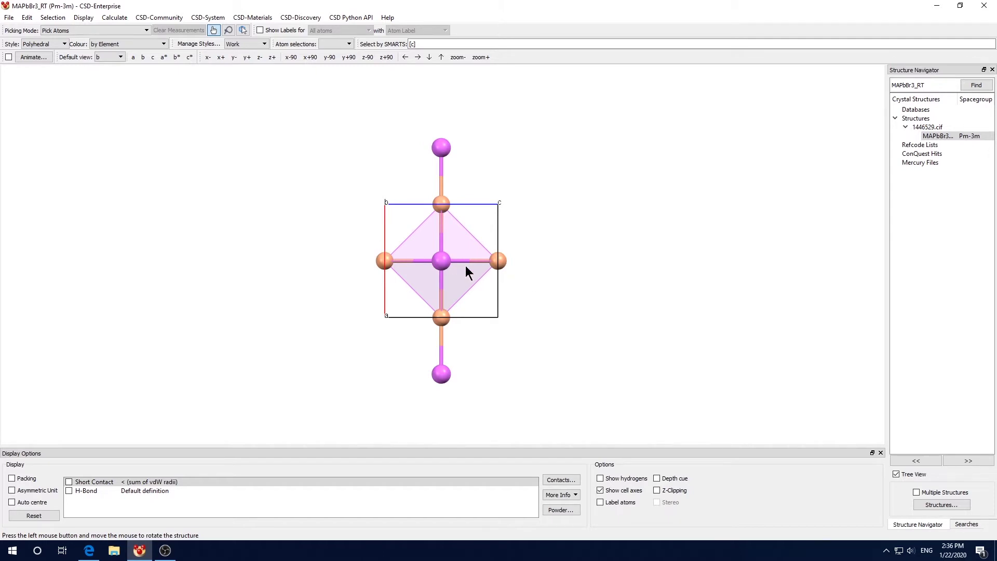
{"action": "left_click_drag", "start_coordinate": [466, 270], "coordinate": [469, 298]}
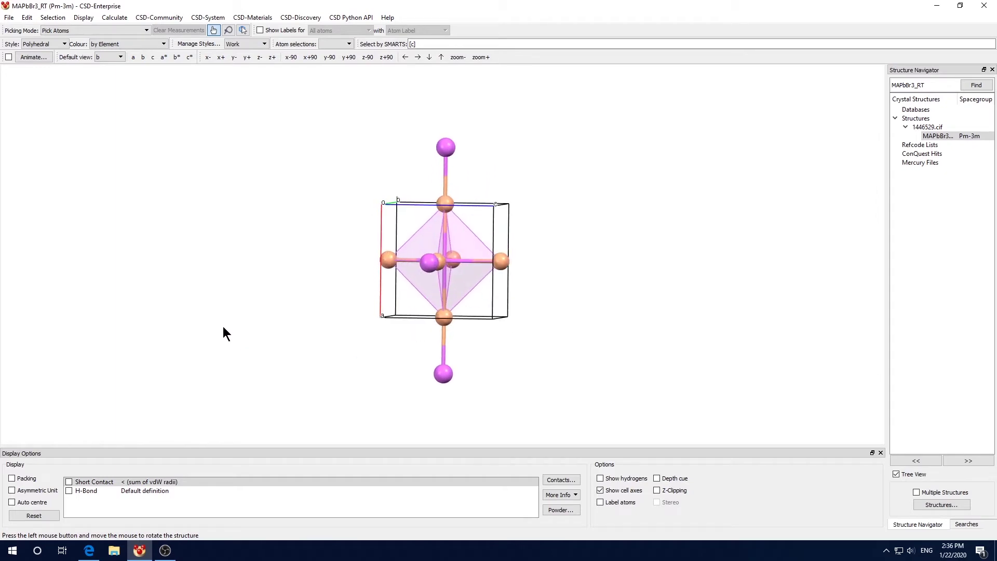
Step: Show the hidden organic cation atoms beside the octahedron and rotate the structure to inspect them
{"action": "left_click", "coordinate": [11, 478]}
{"action": "right_click", "coordinate": [283, 289]}
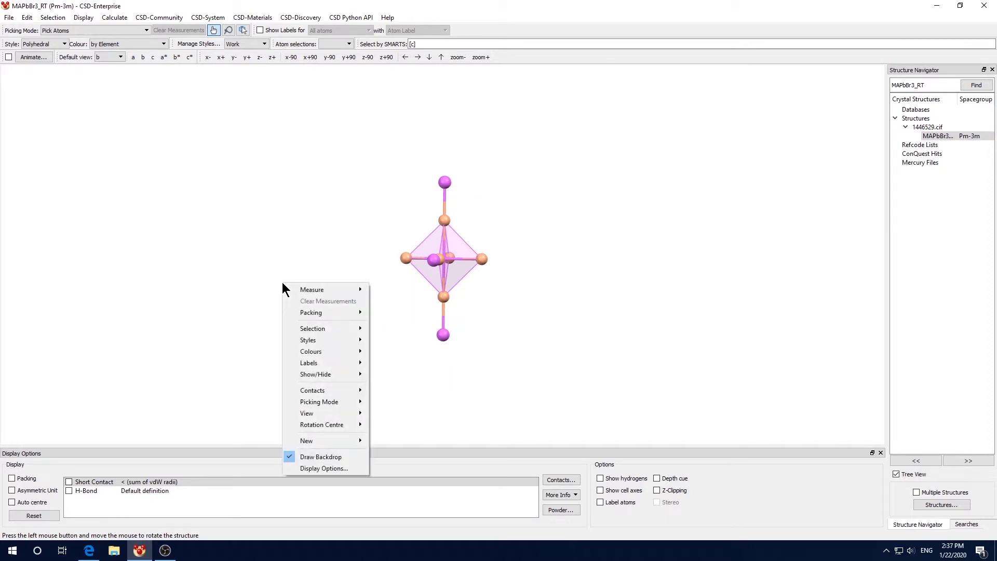
{"action": "mouse_move", "coordinate": [346, 375]}
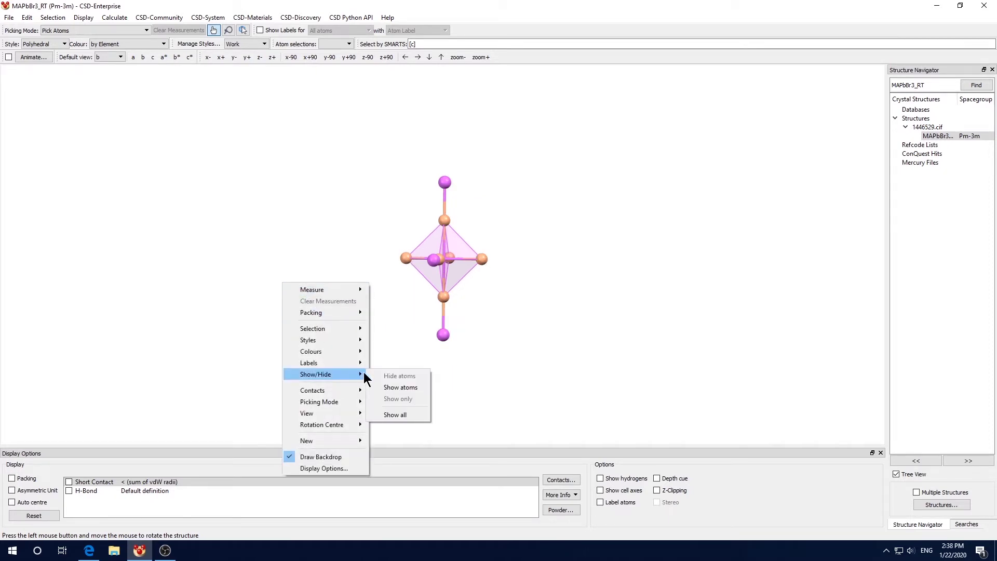
{"action": "left_click", "coordinate": [409, 387]}
{"action": "right_click", "coordinate": [338, 308]}
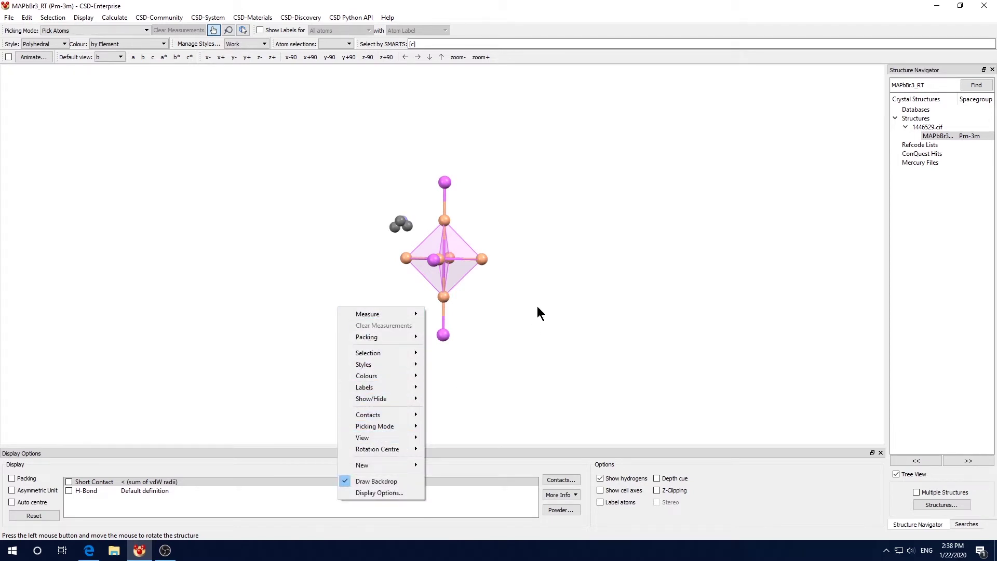
{"action": "left_click_drag", "start_coordinate": [544, 347], "coordinate": [486, 343]}
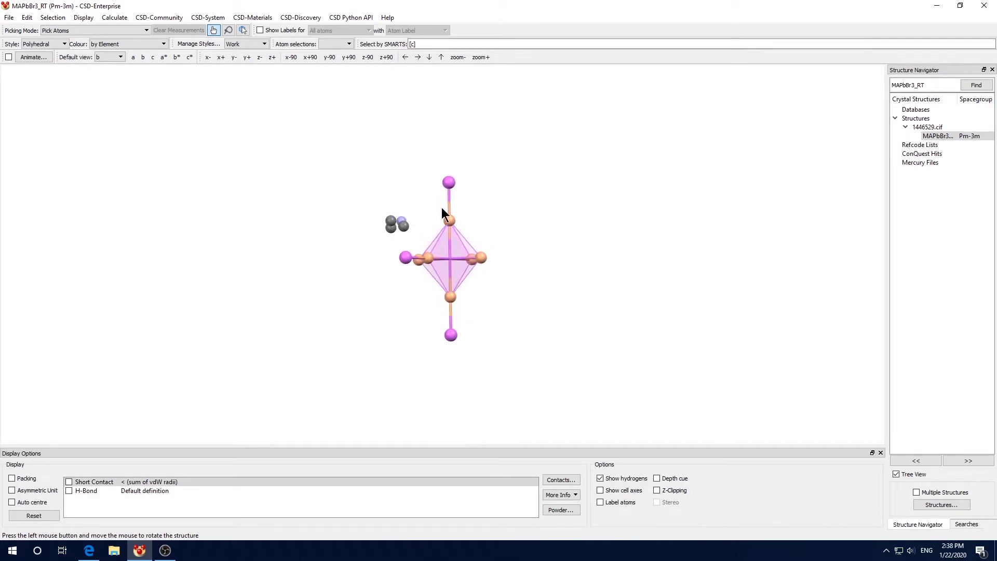
{"action": "left_click_drag", "start_coordinate": [395, 227], "coordinate": [336, 226]}
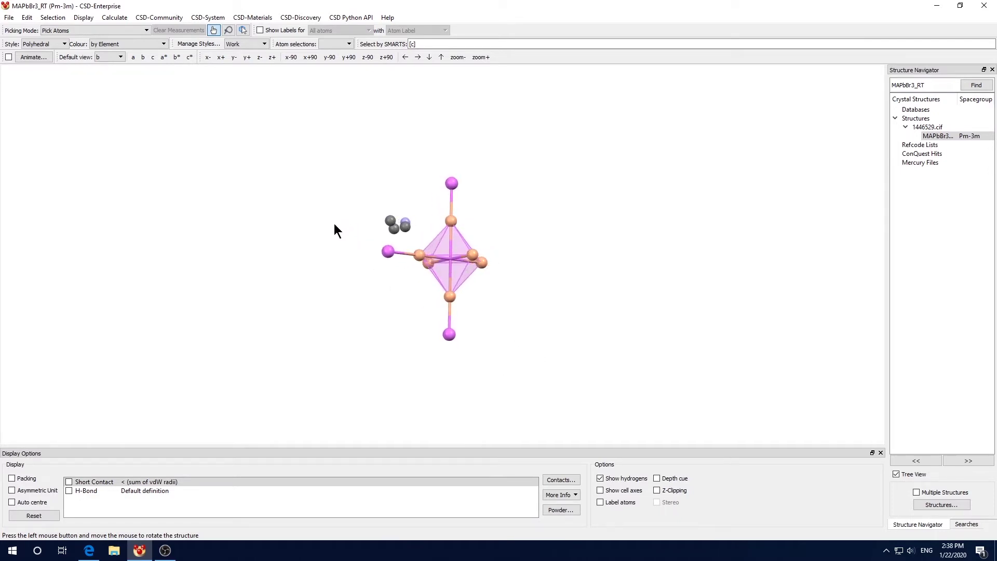
Step: Select the organic cation atoms beside the octahedron and hide them
{"action": "left_click", "coordinate": [390, 222]}
{"action": "left_click", "coordinate": [406, 227]}
{"action": "scroll", "coordinate": [422, 213], "scroll_direction": "down", "scroll_amount": 5}
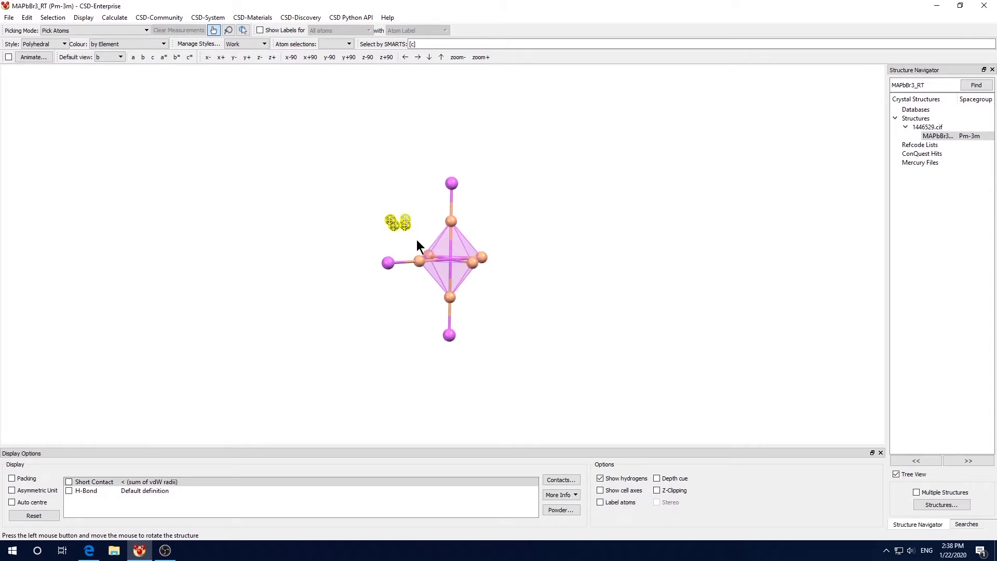
{"action": "right_click", "coordinate": [393, 227]}
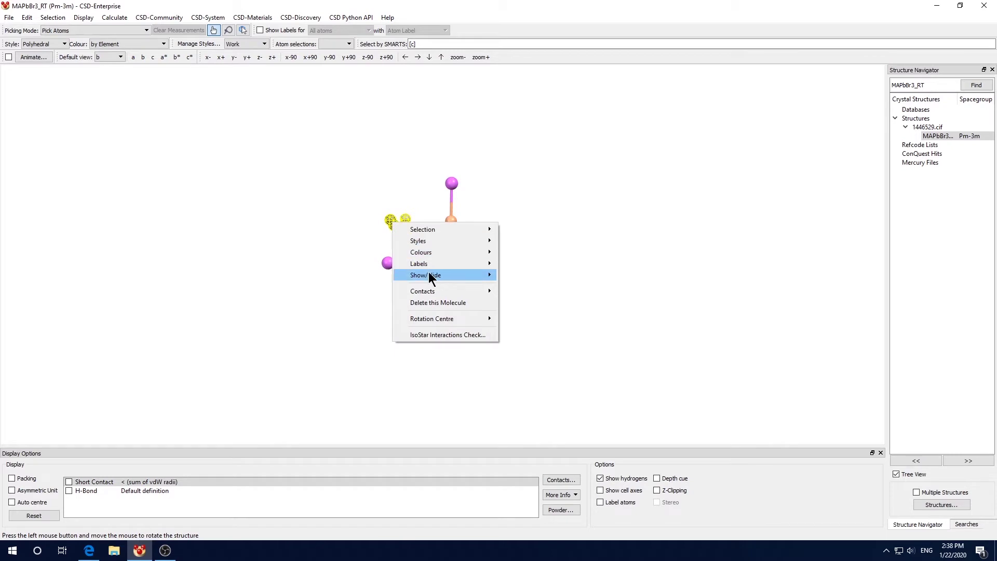
{"action": "mouse_move", "coordinate": [428, 274]}
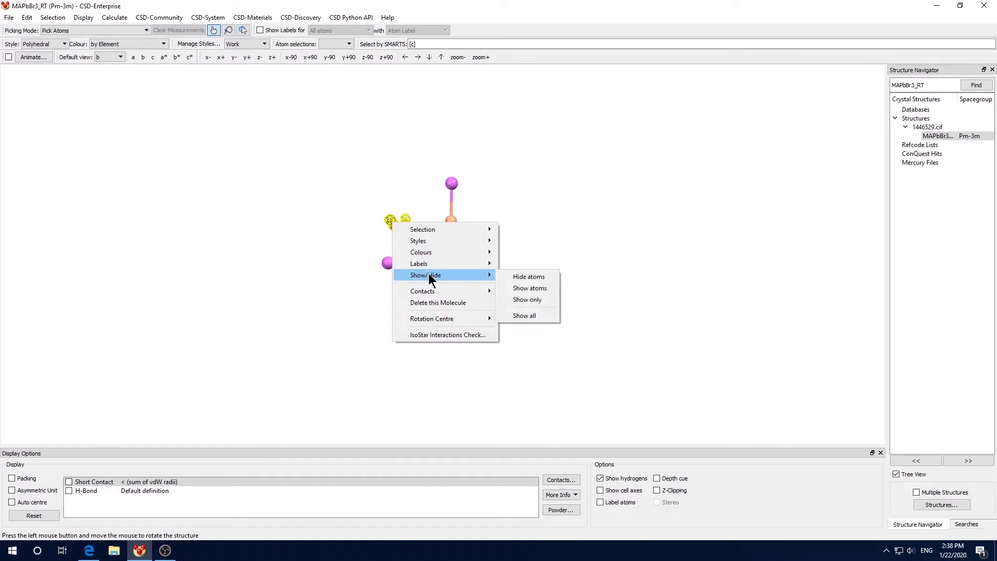
{"action": "left_click", "coordinate": [551, 278]}
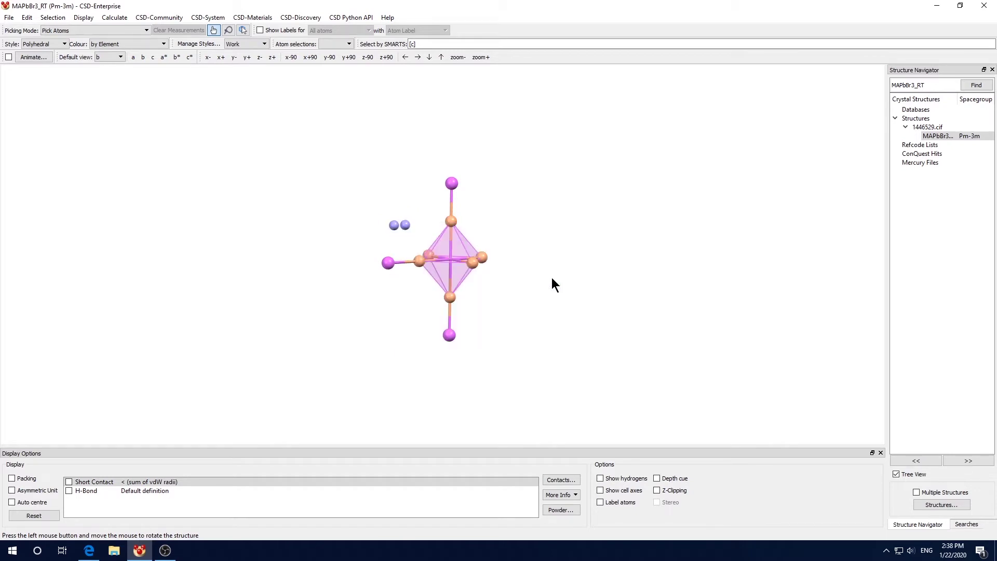
Step: Hide the two remaining blue atoms beside the octahedron and view the structure along the a axis
{"action": "right_click", "coordinate": [405, 224]}
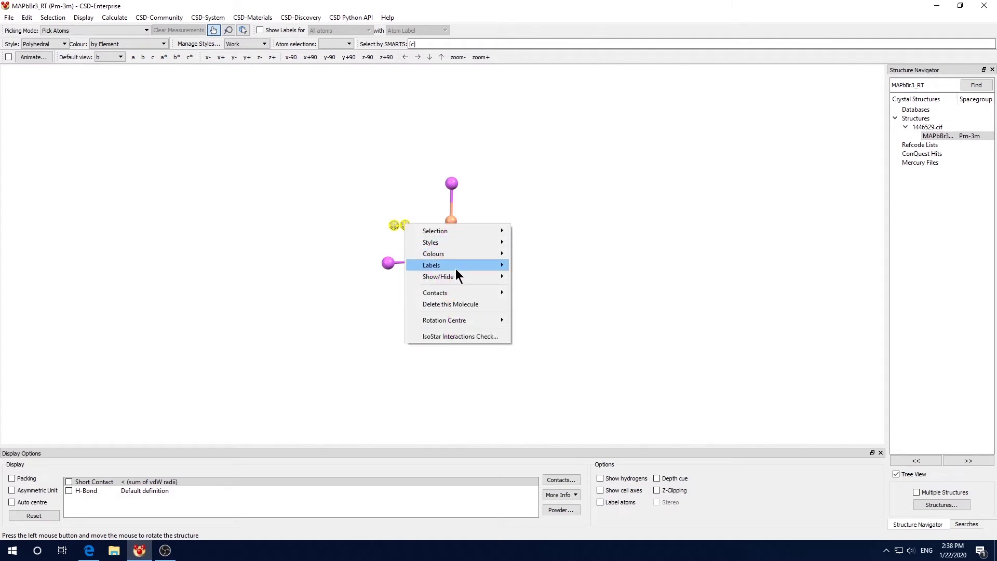
{"action": "mouse_move", "coordinate": [462, 276]}
{"action": "left_click", "coordinate": [544, 276]}
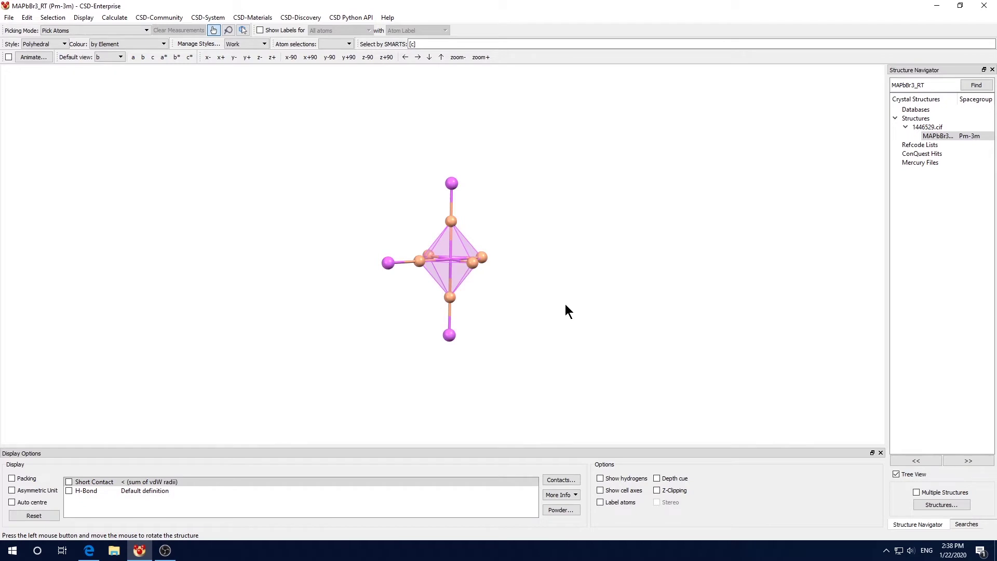
{"action": "left_click", "coordinate": [133, 57]}
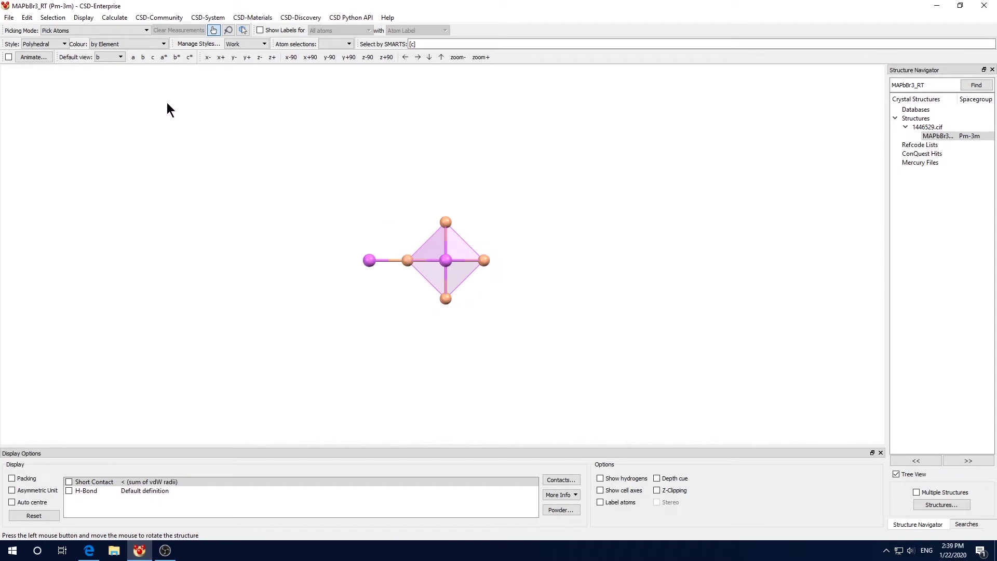
Step: Open the Packing and Slicing settings, reset the upper packing limits to 1.0, and show the labelled cell axes
{"action": "left_click", "coordinate": [117, 19]}
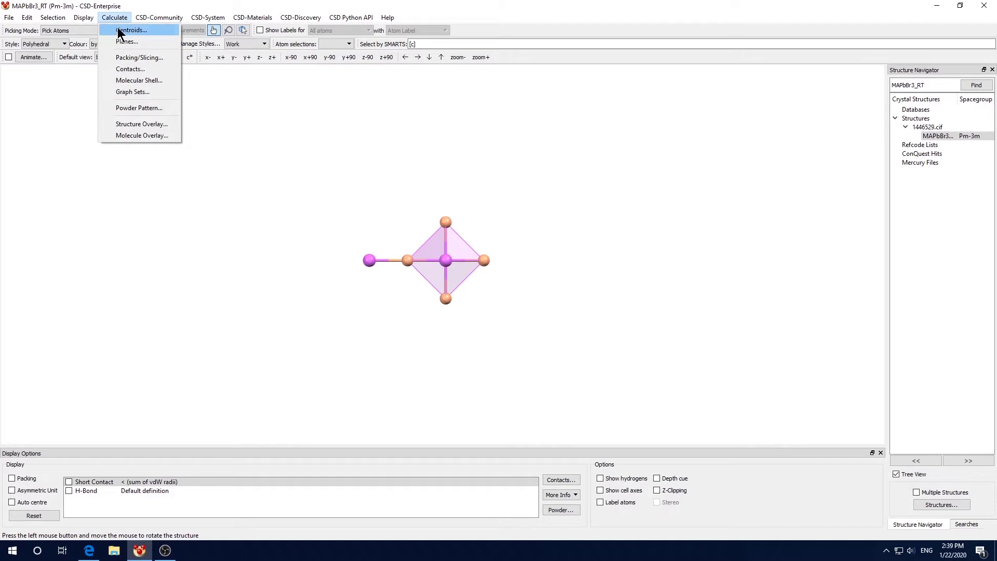
{"action": "left_click", "coordinate": [132, 57]}
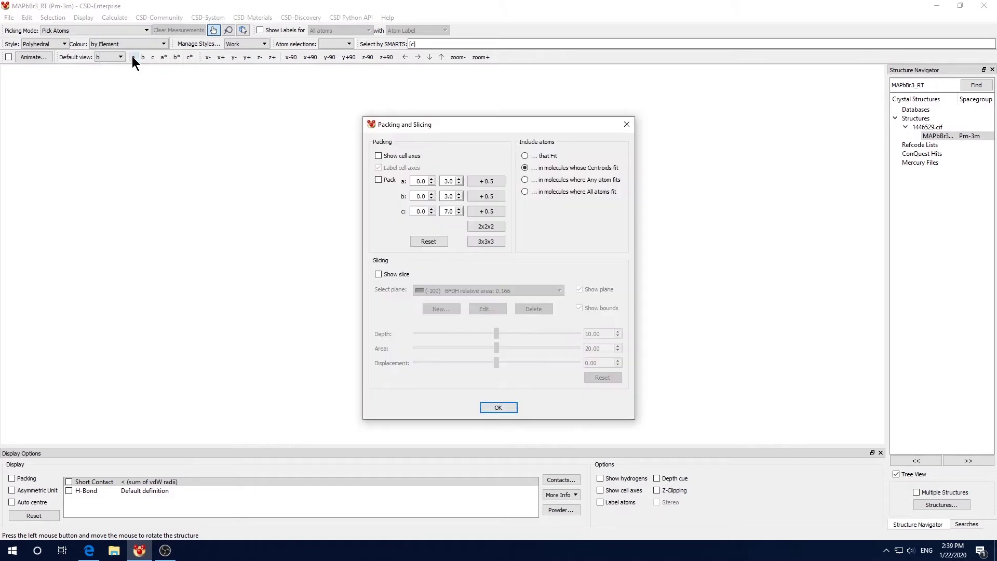
{"action": "left_click_drag", "start_coordinate": [455, 126], "coordinate": [687, 102]}
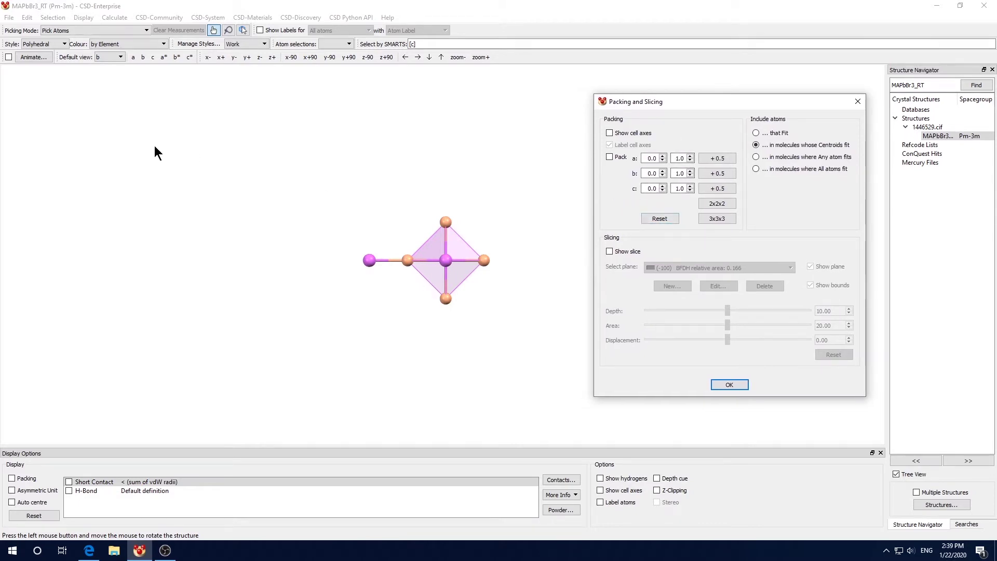
{"action": "left_click", "coordinate": [600, 490]}
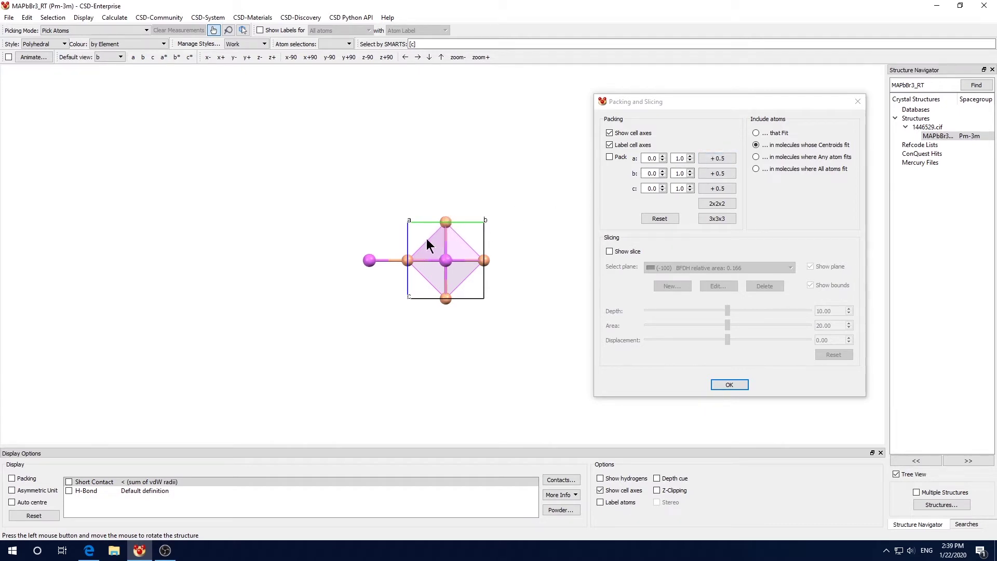
Step: Turn on packing and extend the upper limits to 1.5 along a and 2.0 along b and c
{"action": "left_click", "coordinate": [609, 157]}
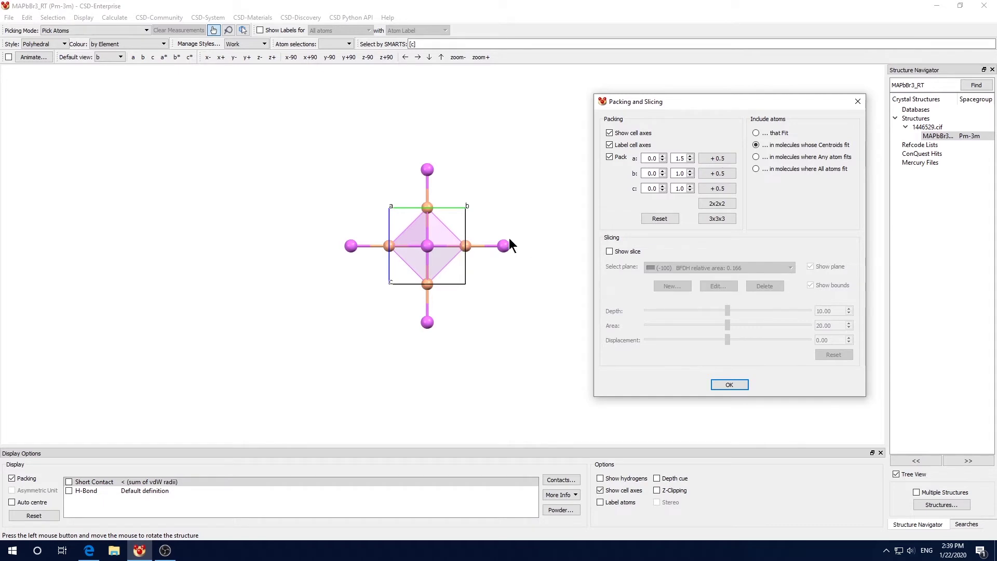
{"action": "left_click", "coordinate": [728, 170]}
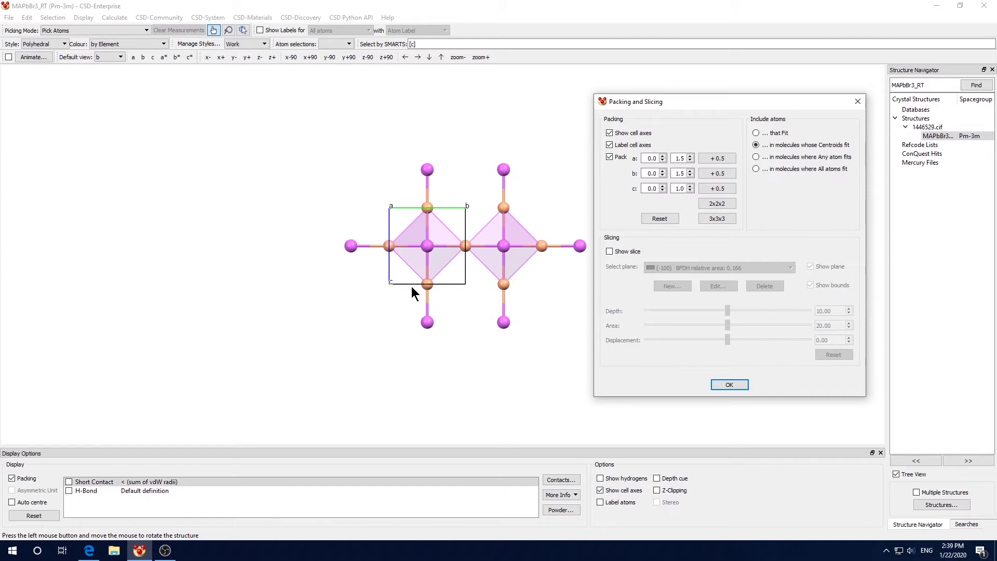
{"action": "left_click", "coordinate": [721, 190]}
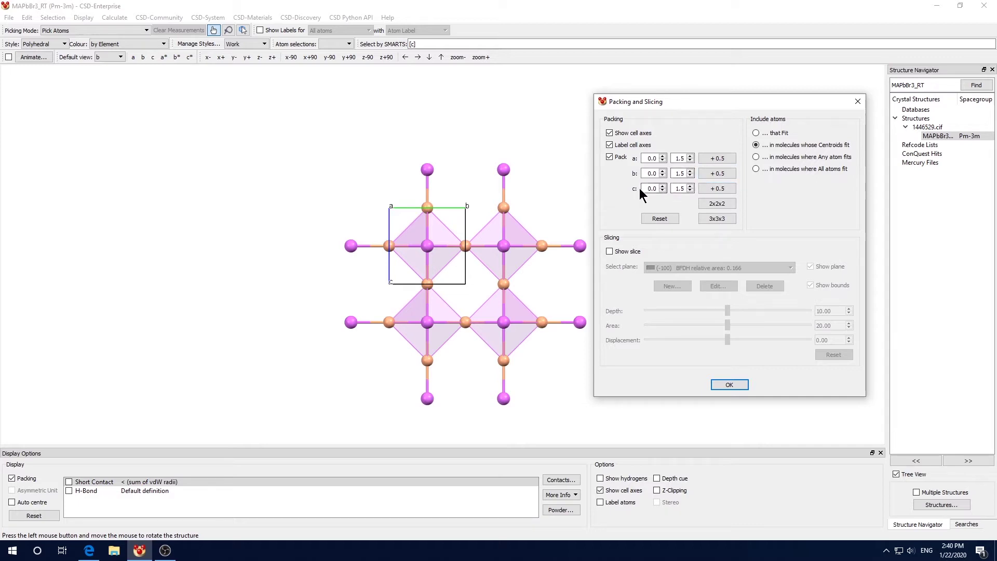
{"action": "left_click", "coordinate": [717, 175]}
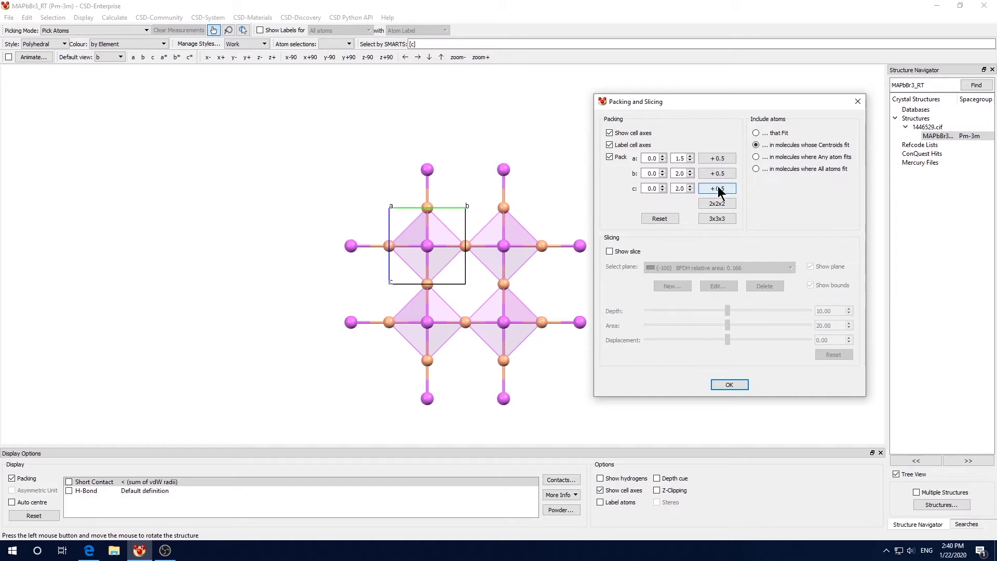
{"action": "left_click", "coordinate": [718, 190]}
Step: Set the upper packing limits along b and c to 5.0
{"action": "double_click", "coordinate": [673, 174]}
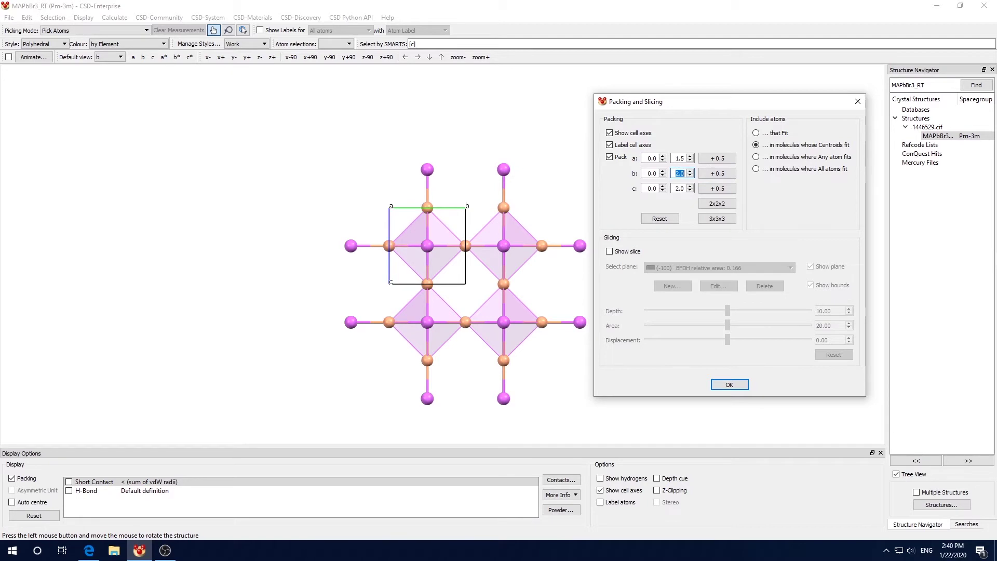
{"action": "type", "text": "5"}
{"action": "left_click_drag", "start_coordinate": [741, 105], "coordinate": [740, 131]}
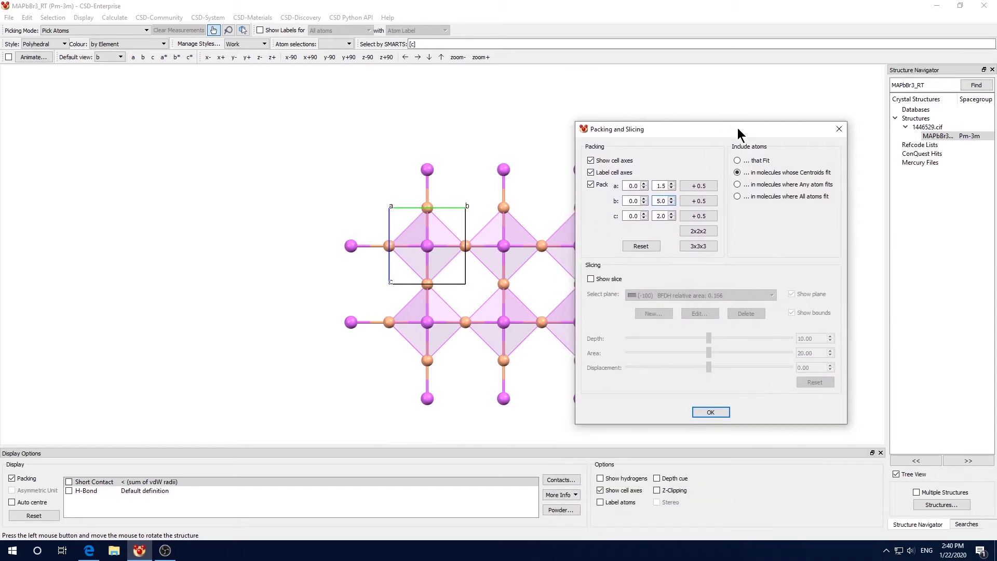
{"action": "double_click", "coordinate": [654, 217]}
{"action": "type", "text": "5"}
Step: Pack the structure as 3x3x3 unit cells and close the packing settings
{"action": "left_click_drag", "start_coordinate": [698, 133], "coordinate": [781, 73]}
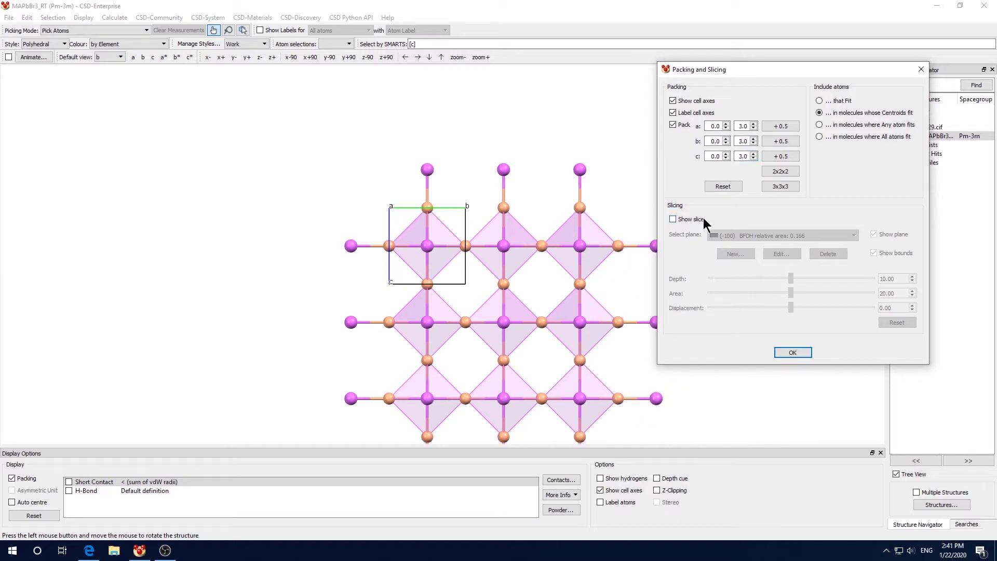
{"action": "left_click_drag", "start_coordinate": [724, 71], "coordinate": [755, 74]}
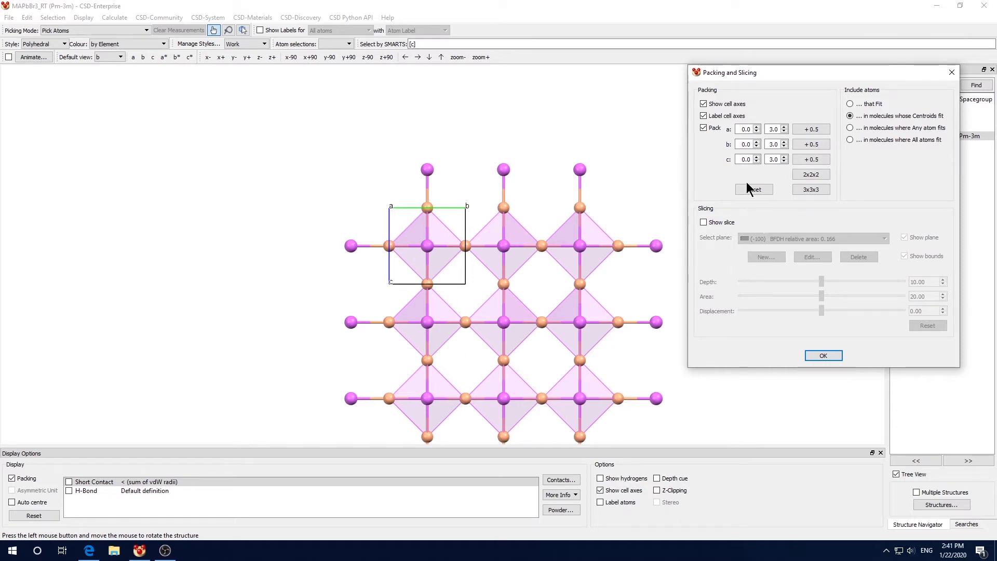
{"action": "left_click", "coordinate": [823, 357]}
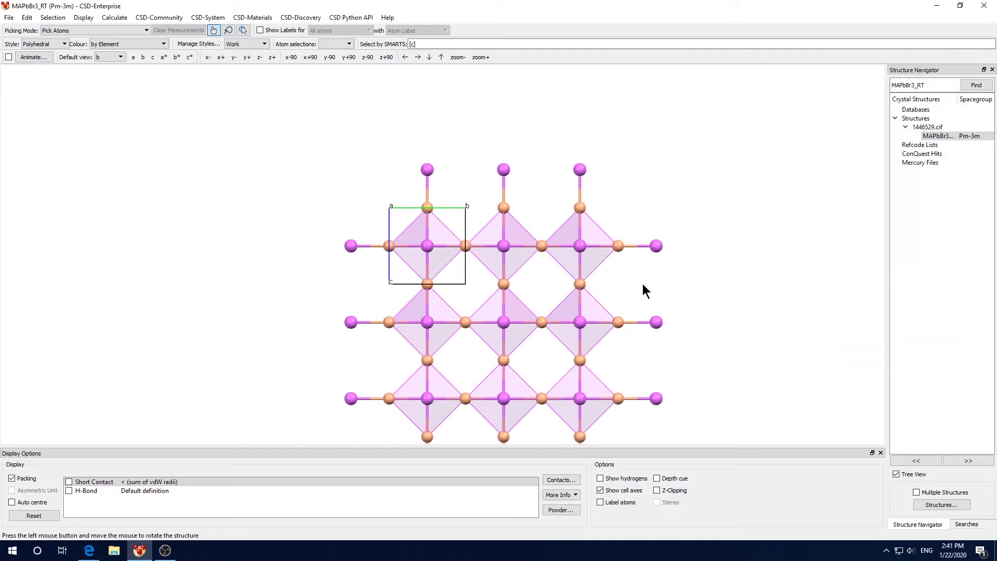
Step: Centre the packed structure in the viewing area, and hide the cell axes and show them again
{"action": "middle_click_drag", "start_coordinate": [643, 284], "coordinate": [596, 207]}
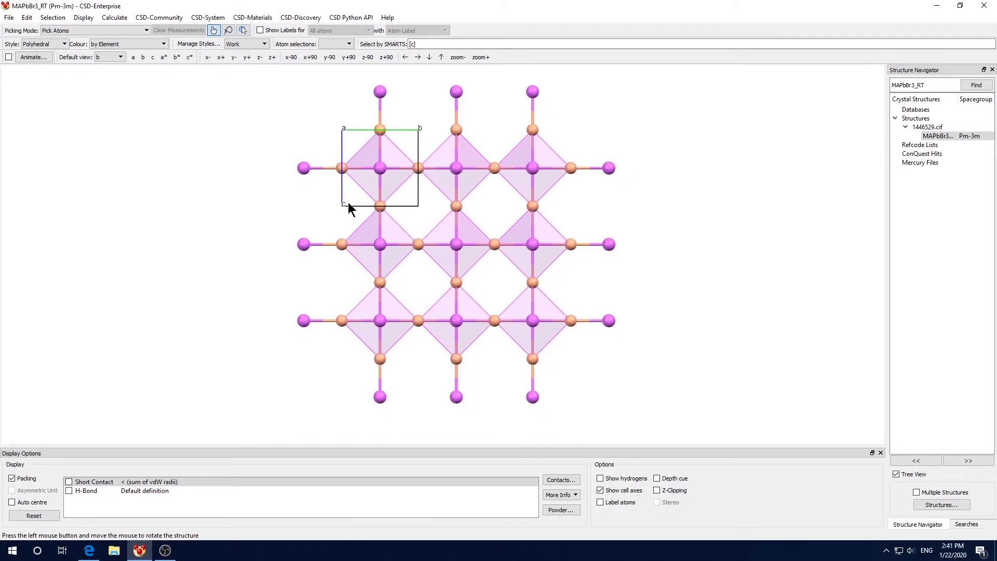
{"action": "left_click", "coordinate": [601, 491]}
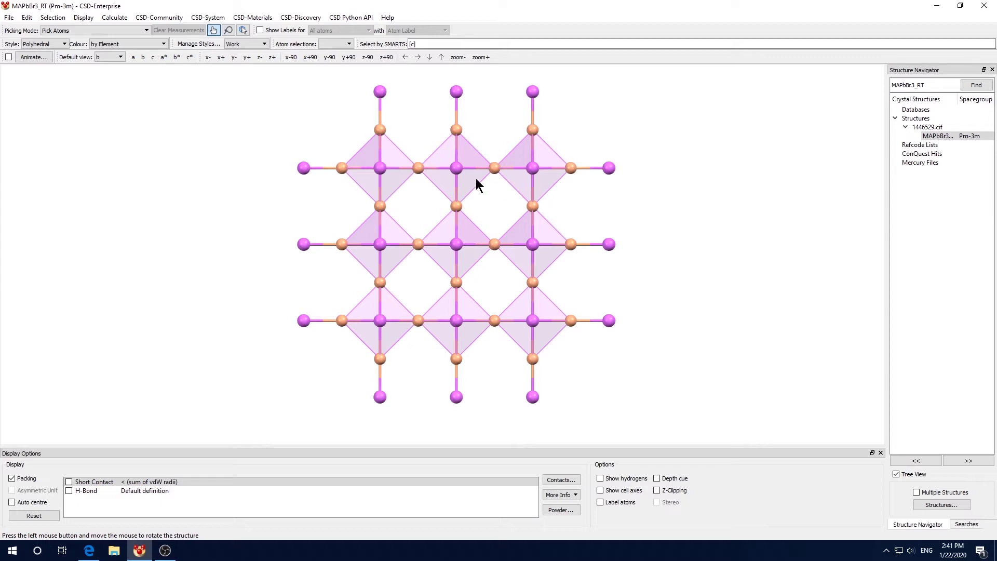
{"action": "left_click", "coordinate": [601, 490]}
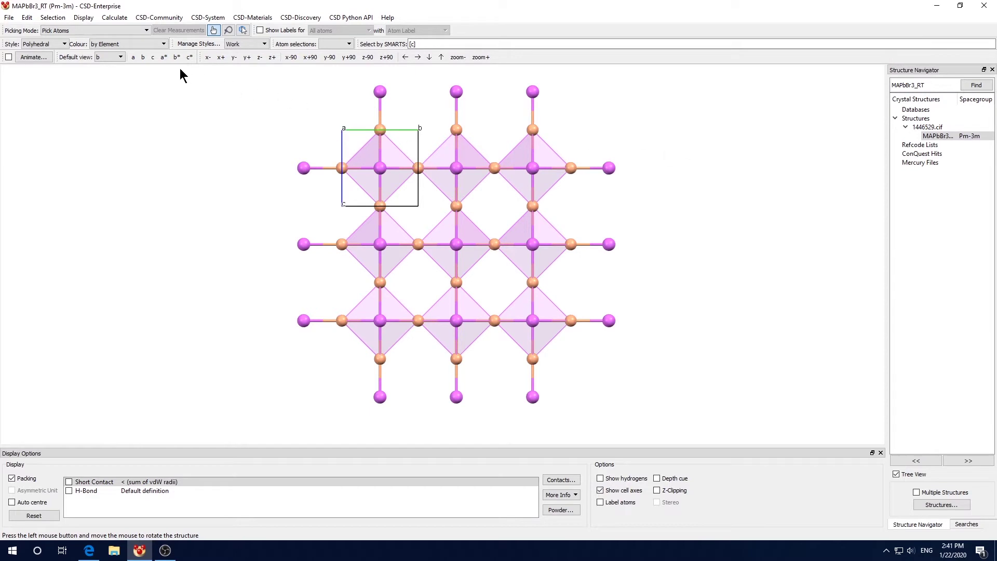
Step: Set the upper packing limit along b to 7.0, close the packing settings and centre the extended structure in the viewing area
{"action": "left_click", "coordinate": [115, 17]}
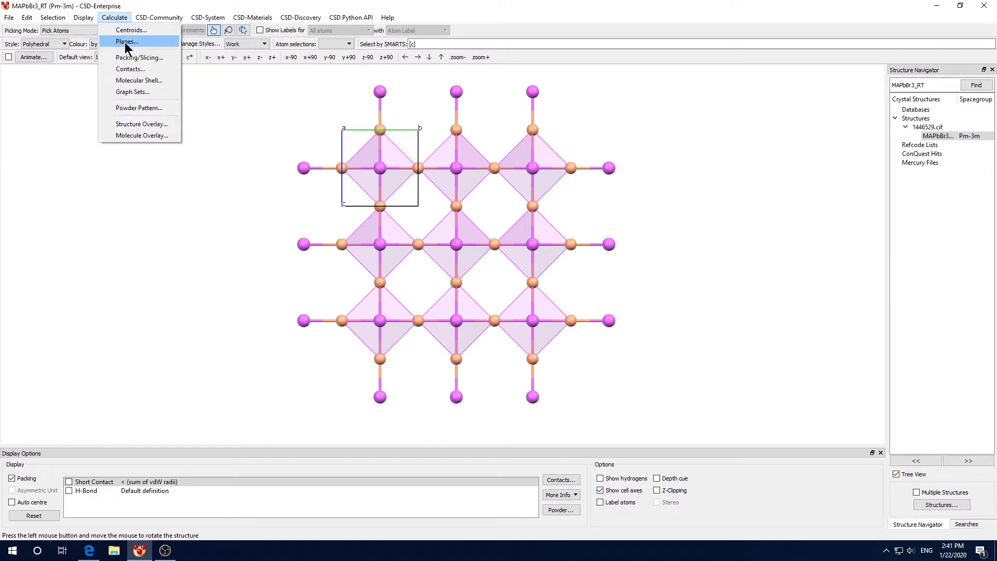
{"action": "left_click", "coordinate": [139, 57]}
{"action": "left_click_drag", "start_coordinate": [489, 124], "coordinate": [774, 124]}
{"action": "double_click", "coordinate": [730, 189]}
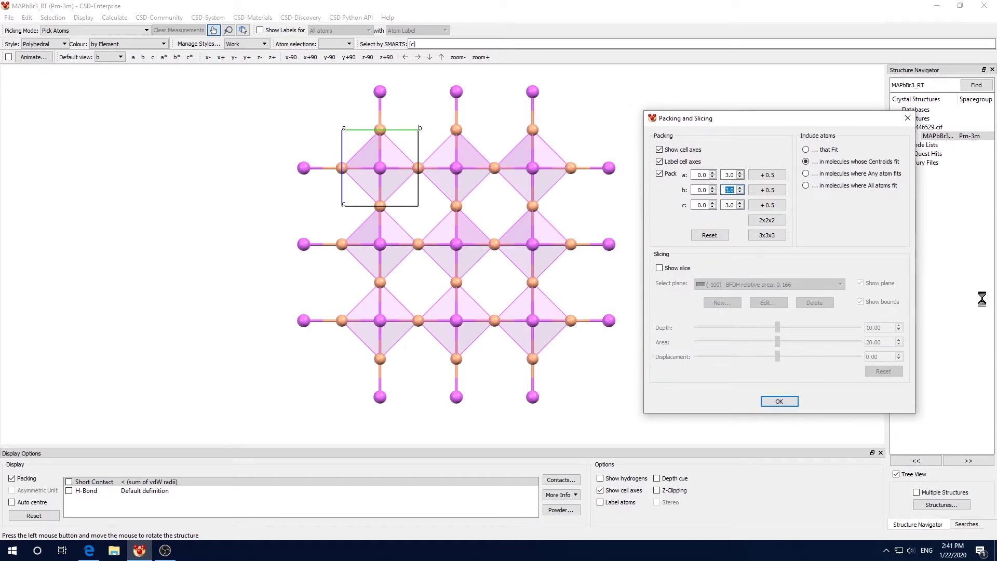
{"action": "type", "text": "7"}
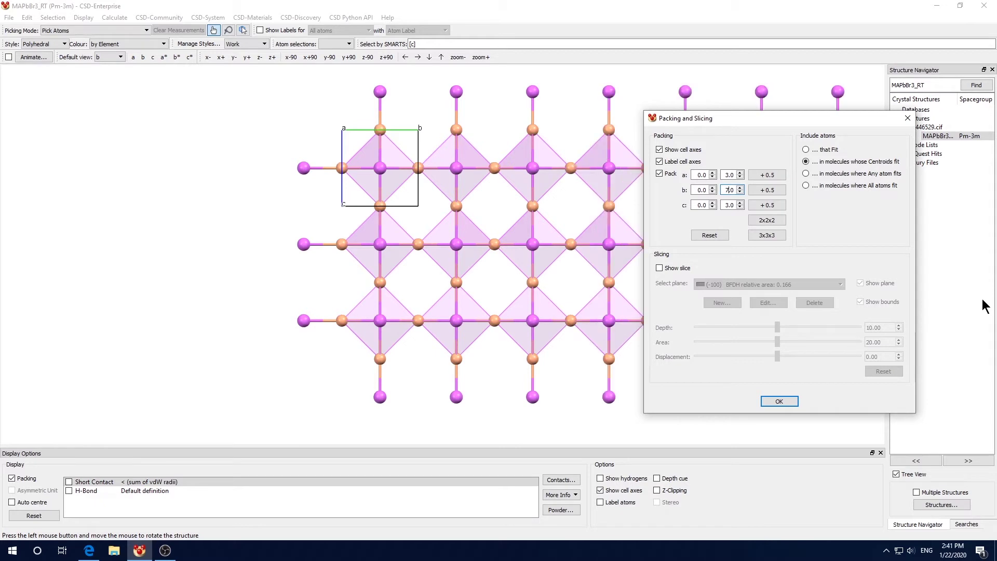
{"action": "left_click", "coordinate": [784, 403]}
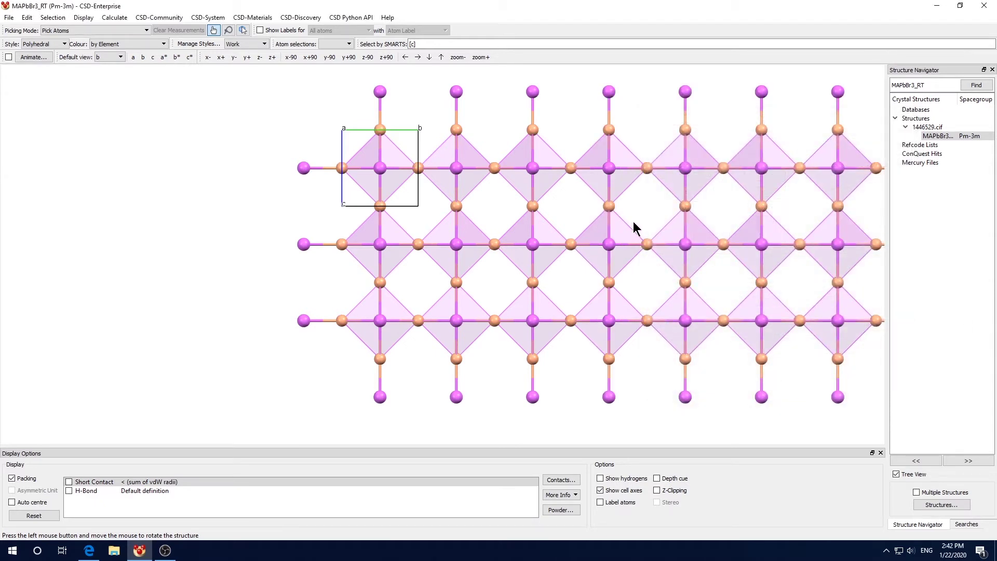
{"action": "middle_click_drag", "start_coordinate": [634, 224], "coordinate": [507, 223]}
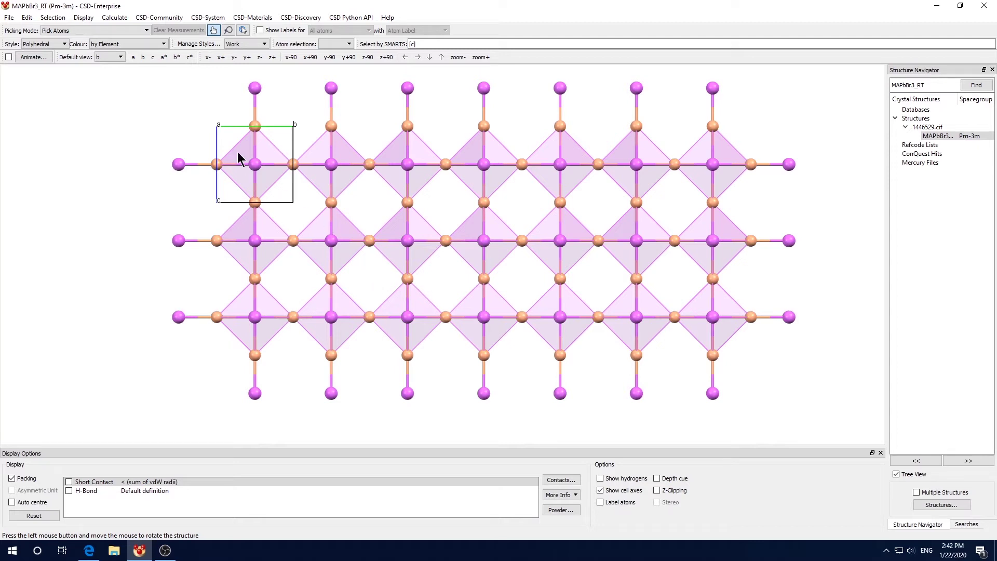
Step: Create a new style from the current display settings and open it for editing
{"action": "left_click", "coordinate": [196, 46]}
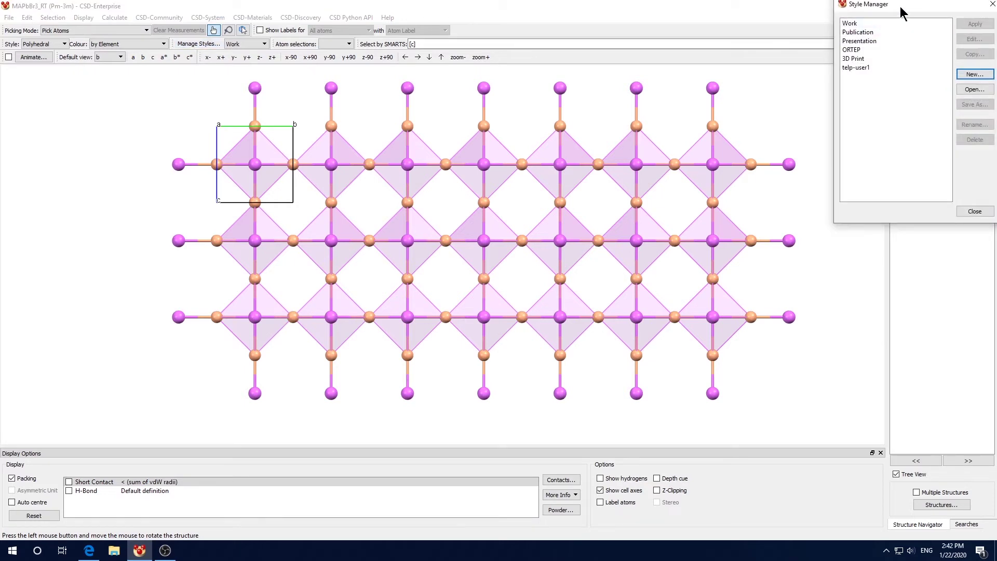
{"action": "left_click_drag", "start_coordinate": [882, 4], "coordinate": [730, 98]}
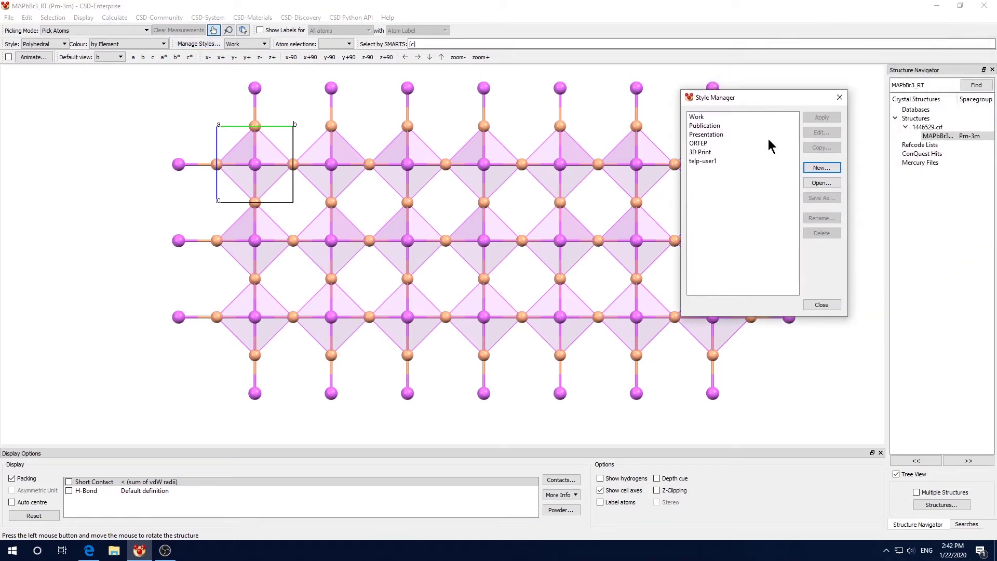
{"action": "left_click", "coordinate": [820, 169]}
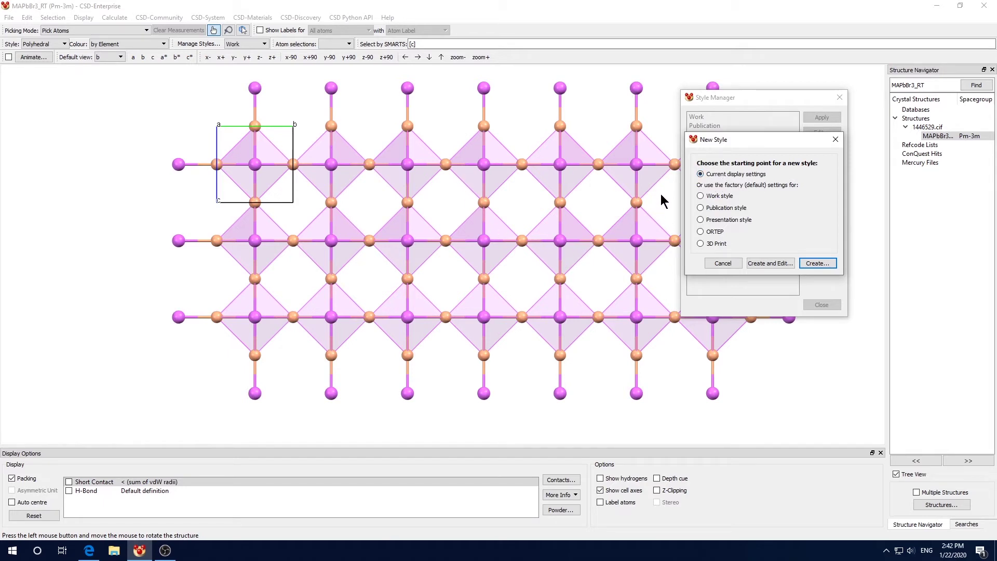
{"action": "left_click", "coordinate": [772, 265]}
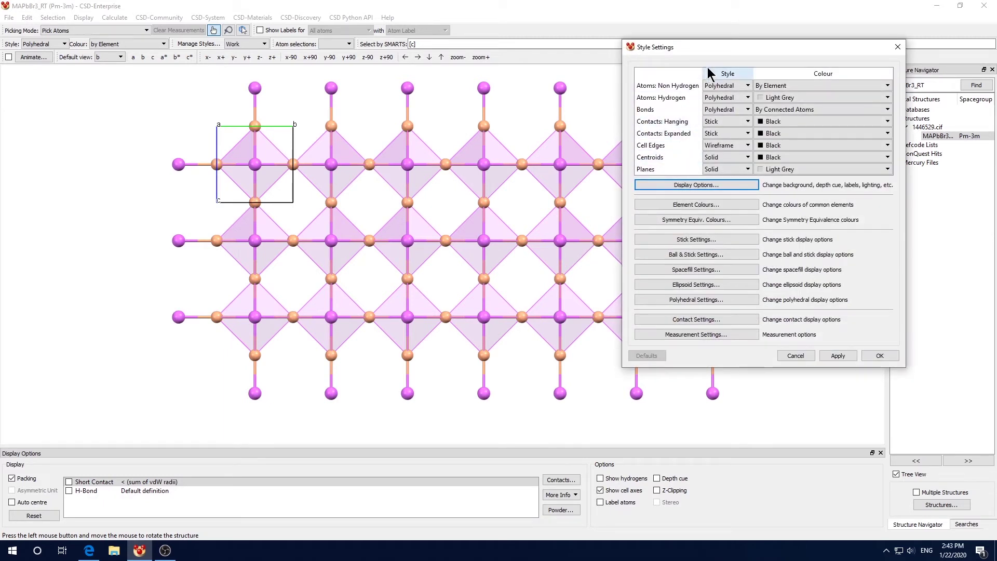
{"action": "left_click_drag", "start_coordinate": [714, 50], "coordinate": [749, 134]}
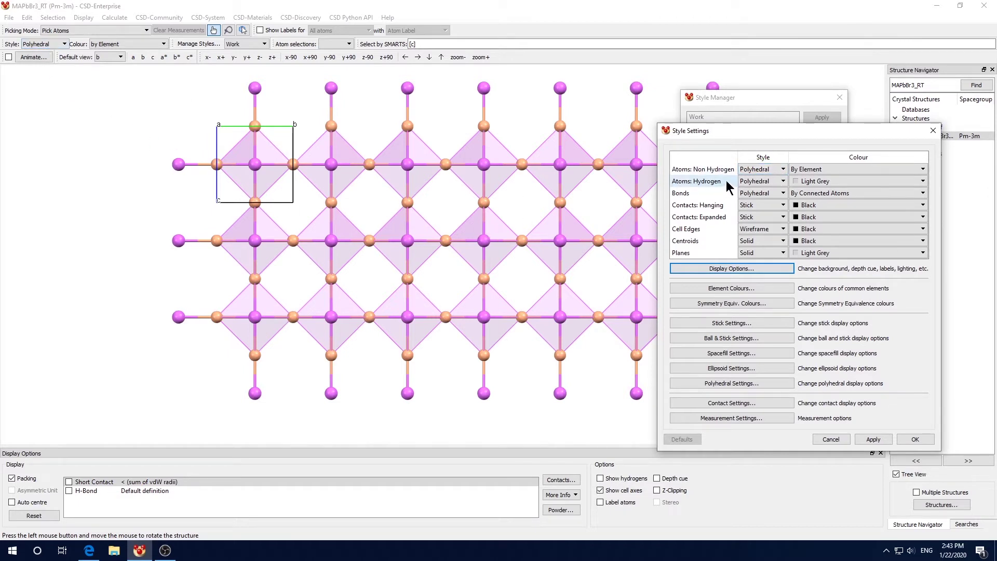
Step: Apply the Wireframe style to the non-hydrogen atoms, and return them to the Polyhedral style
{"action": "left_click", "coordinate": [783, 171]}
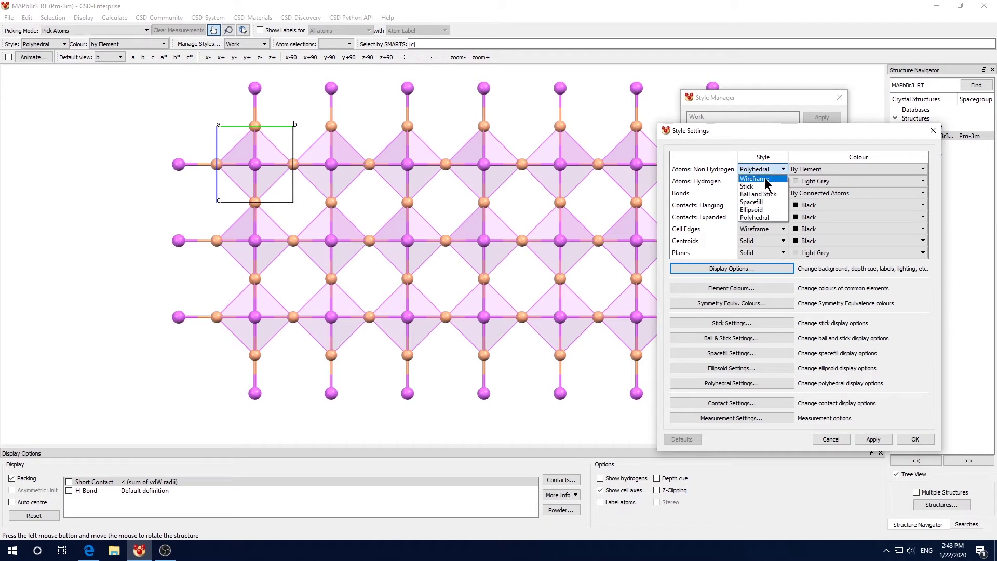
{"action": "left_click", "coordinate": [763, 179]}
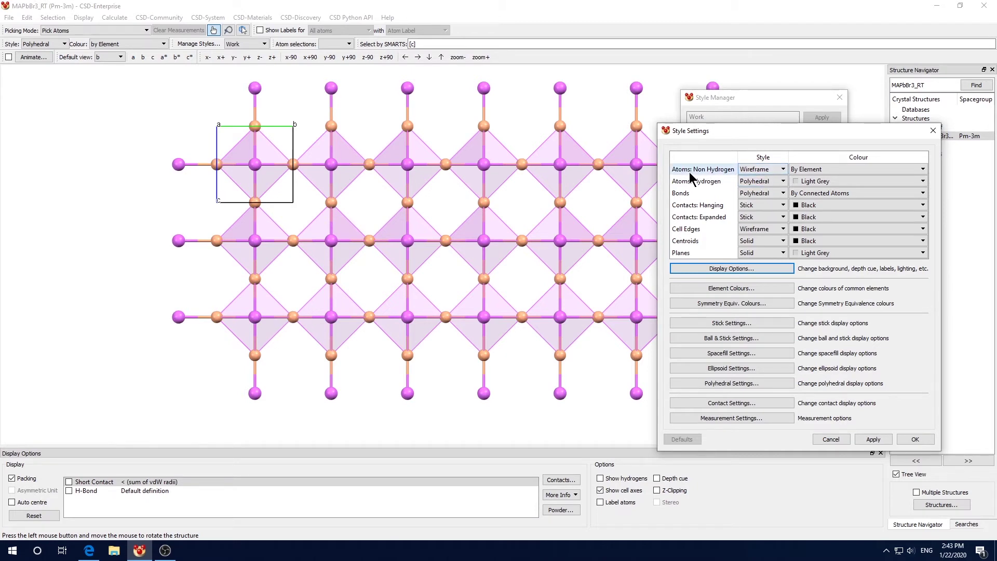
{"action": "left_click", "coordinate": [872, 439]}
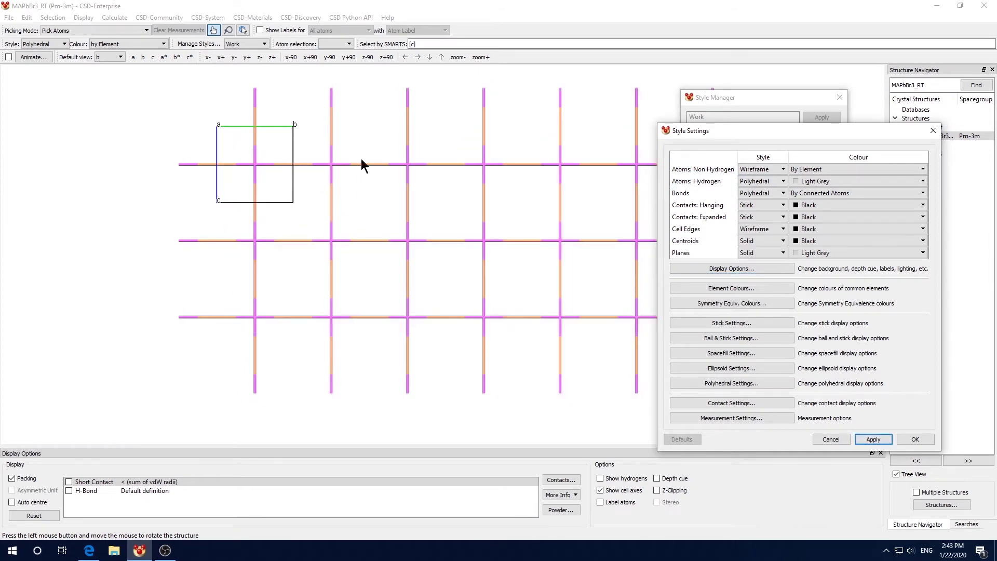
{"action": "left_click", "coordinate": [776, 172]}
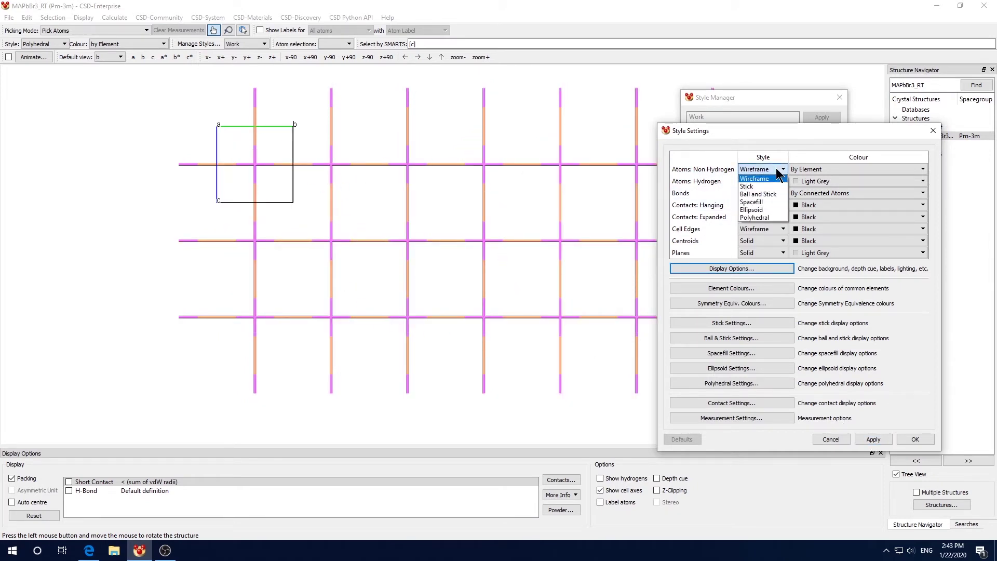
{"action": "left_click", "coordinate": [755, 217]}
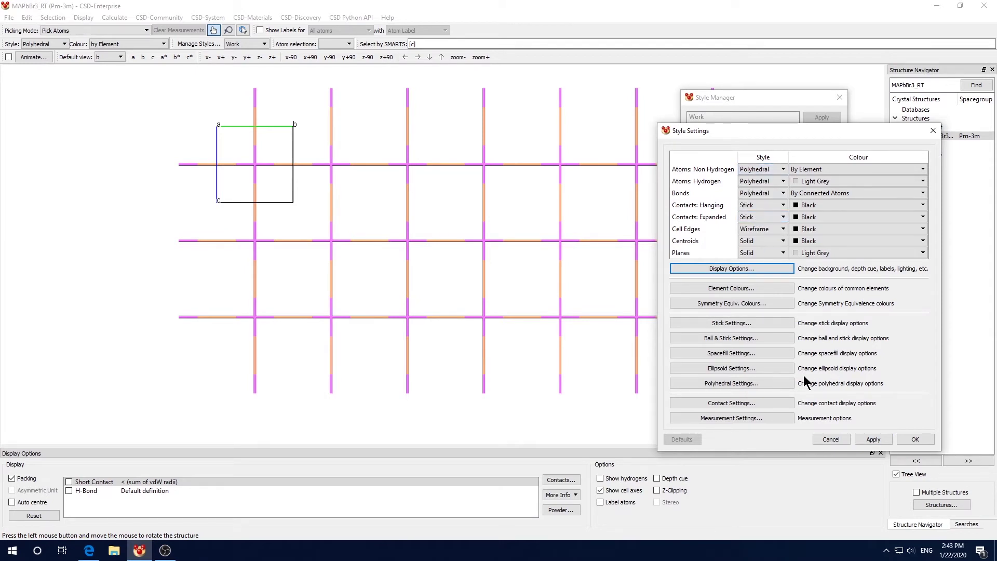
{"action": "left_click", "coordinate": [872, 439]}
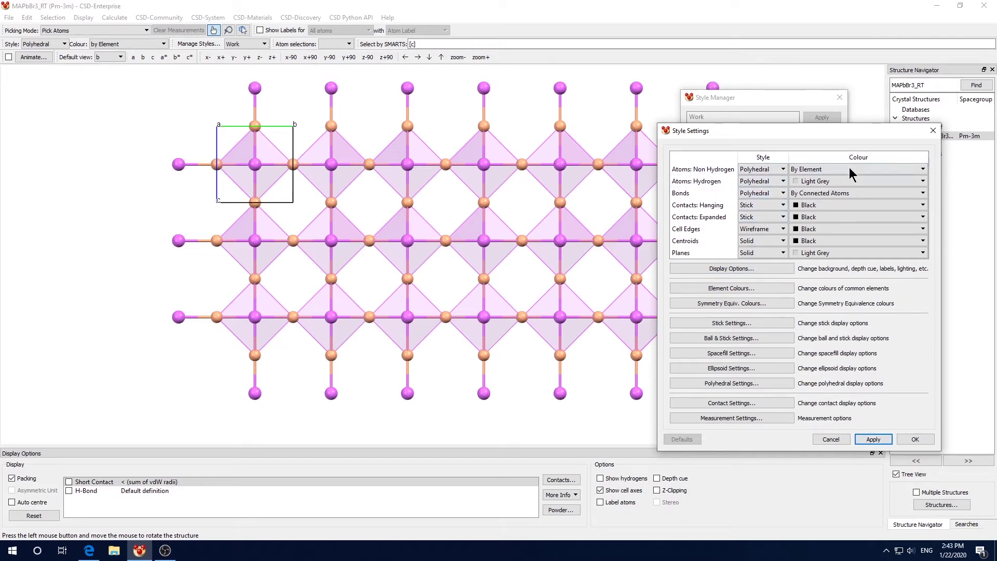
Step: Colour the non-hydrogen atoms by symmetry equivalence, and switch their colouring to by symmetry operation
{"action": "left_click", "coordinate": [906, 171]}
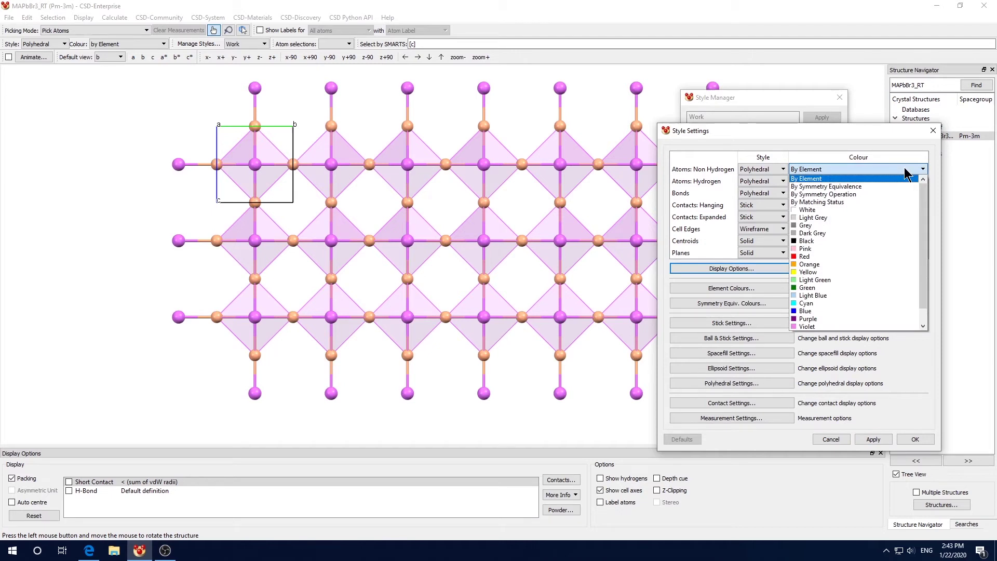
{"action": "left_click", "coordinate": [860, 190]}
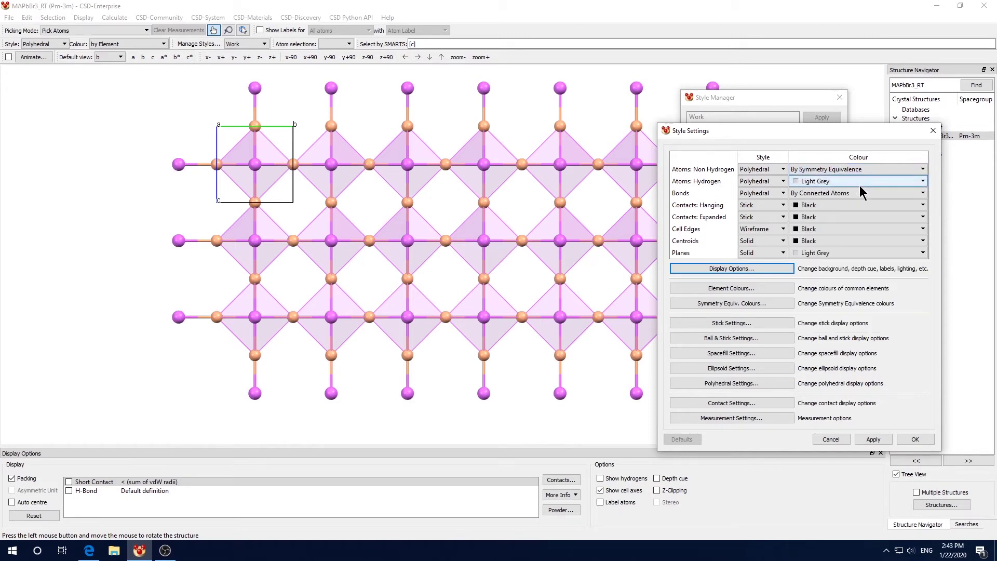
{"action": "left_click", "coordinate": [869, 440]}
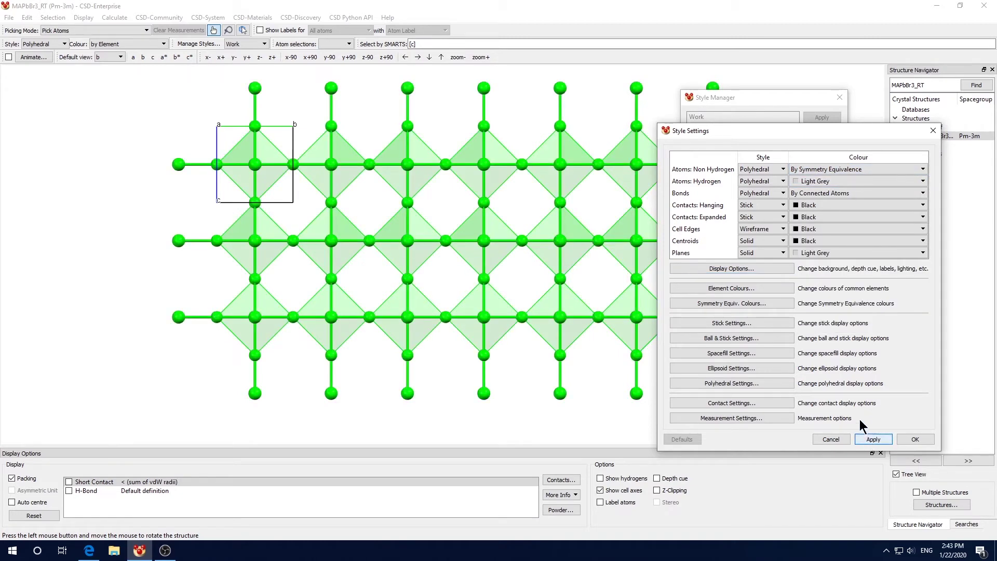
{"action": "left_click", "coordinate": [827, 170]}
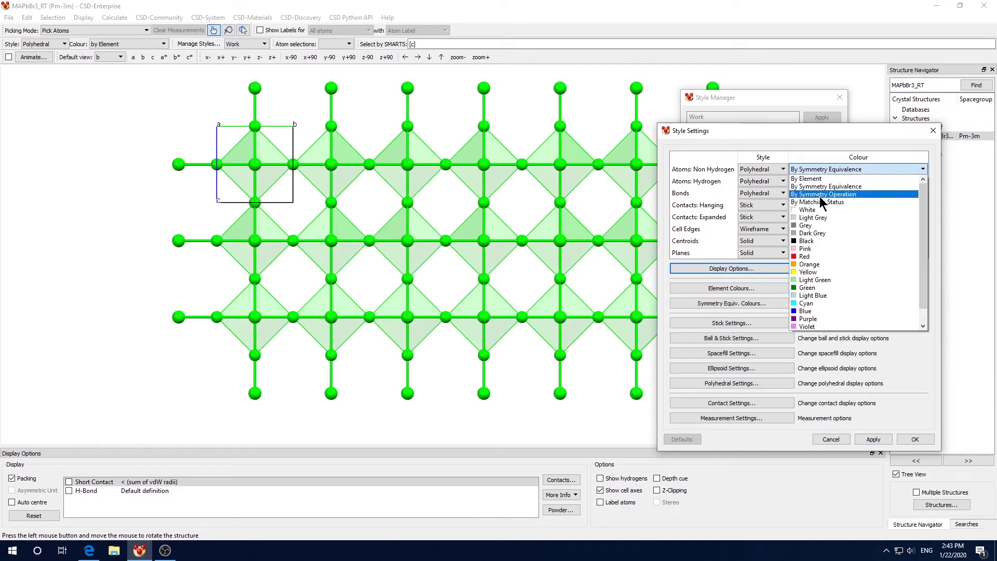
{"action": "left_click", "coordinate": [819, 195]}
{"action": "left_click", "coordinate": [873, 440]}
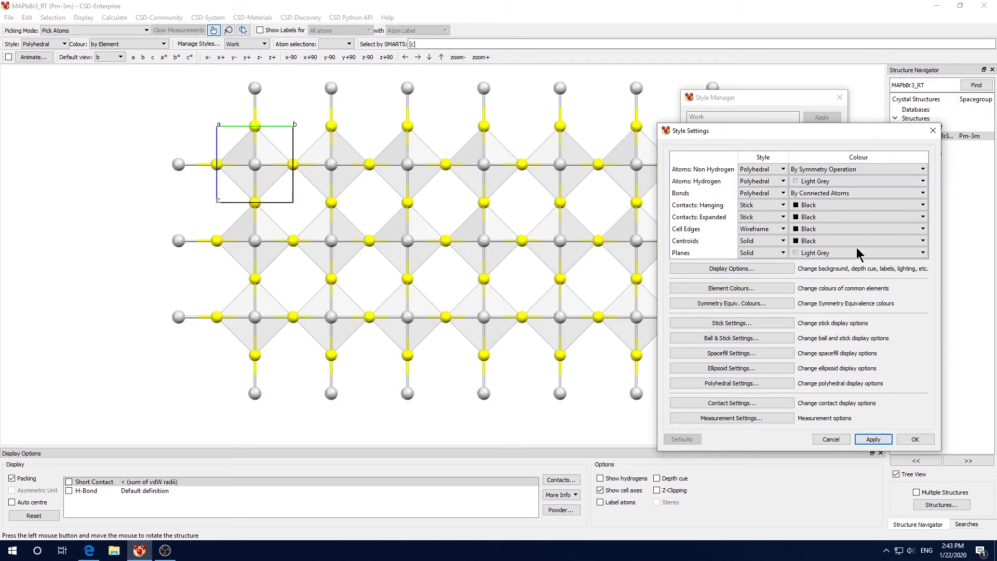
Step: Colour the non-hydrogen atoms red, and set their colour option back to By Element
{"action": "left_click", "coordinate": [914, 170]}
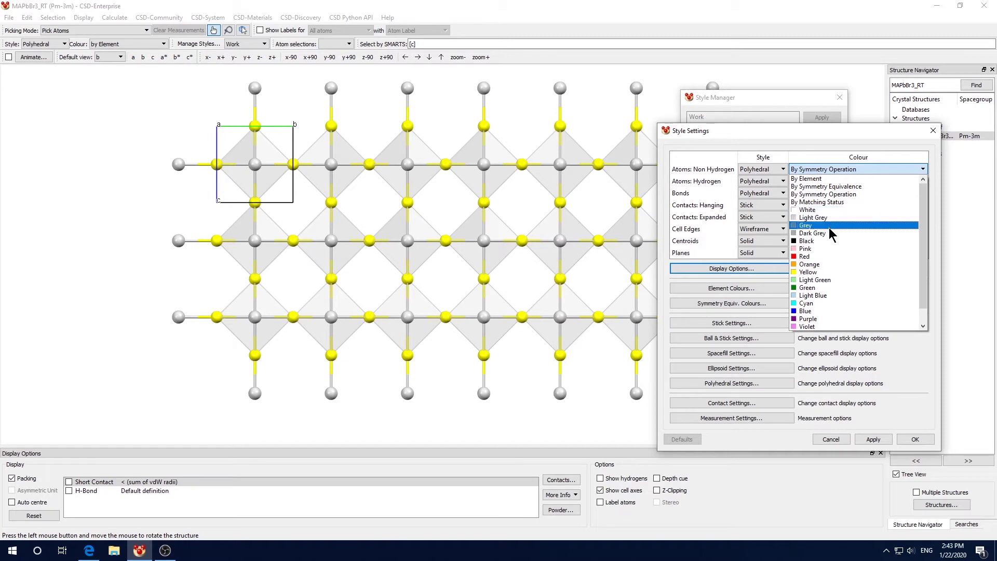
{"action": "left_click", "coordinate": [808, 256]}
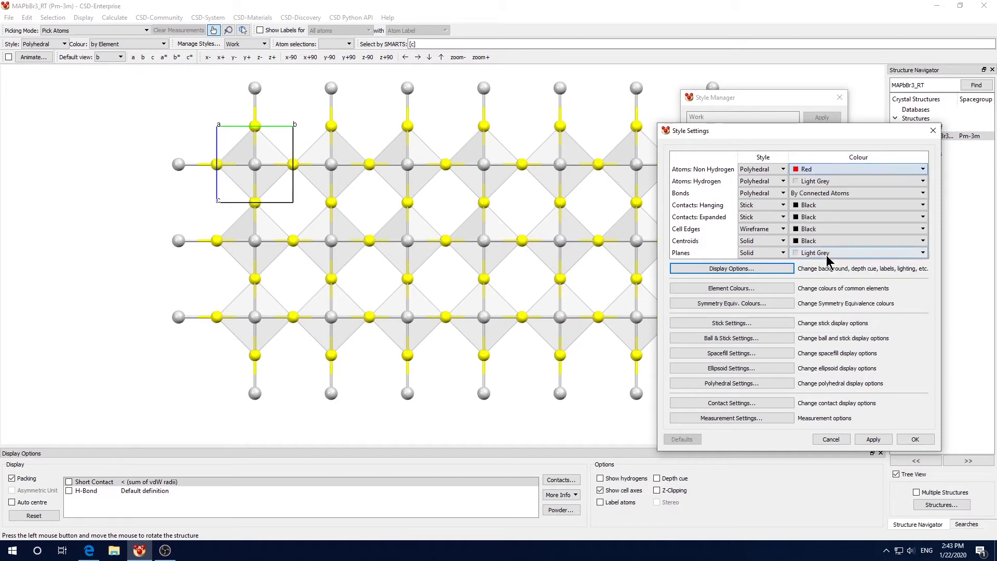
{"action": "left_click", "coordinate": [872, 440]}
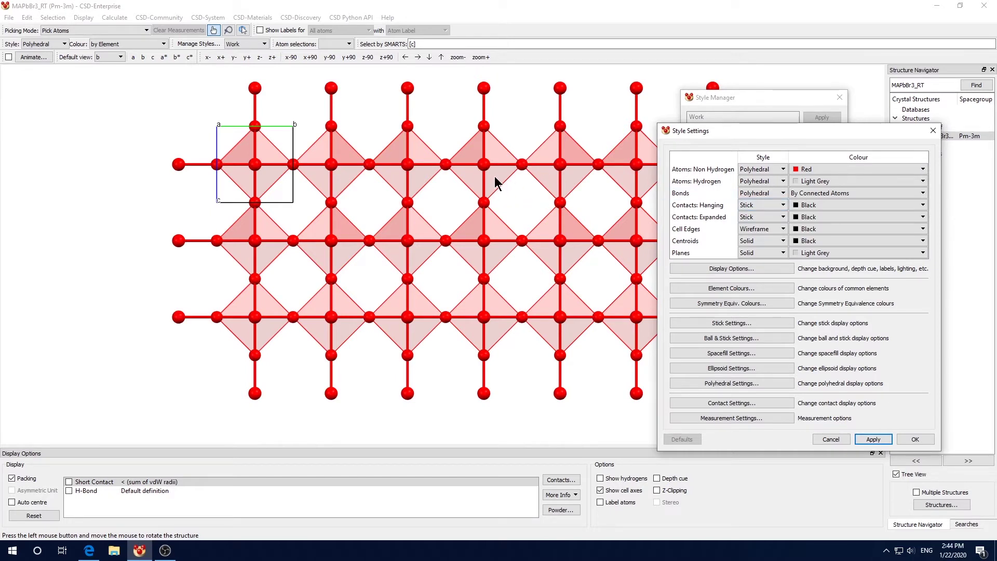
{"action": "left_click", "coordinate": [846, 170]}
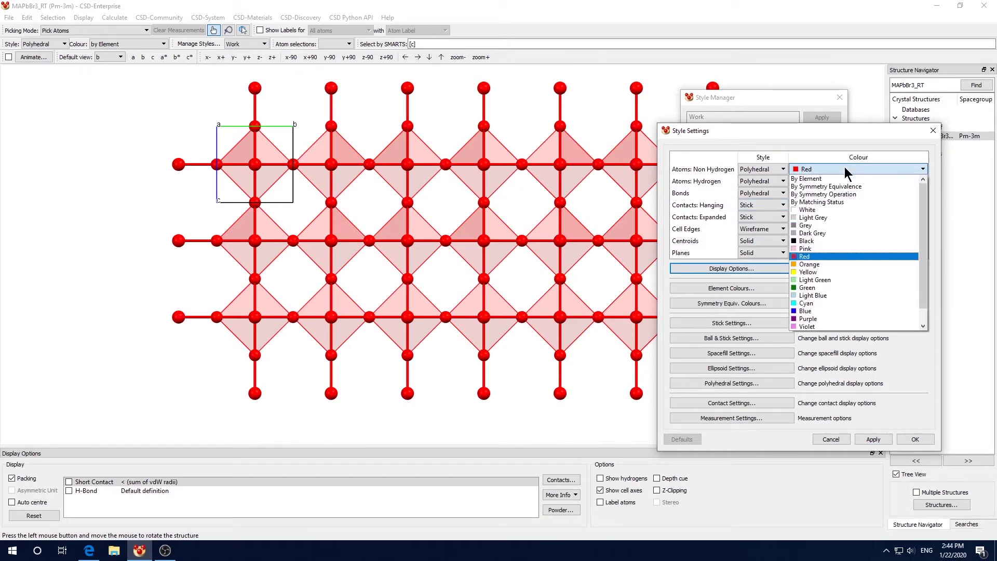
{"action": "left_click", "coordinate": [813, 179]}
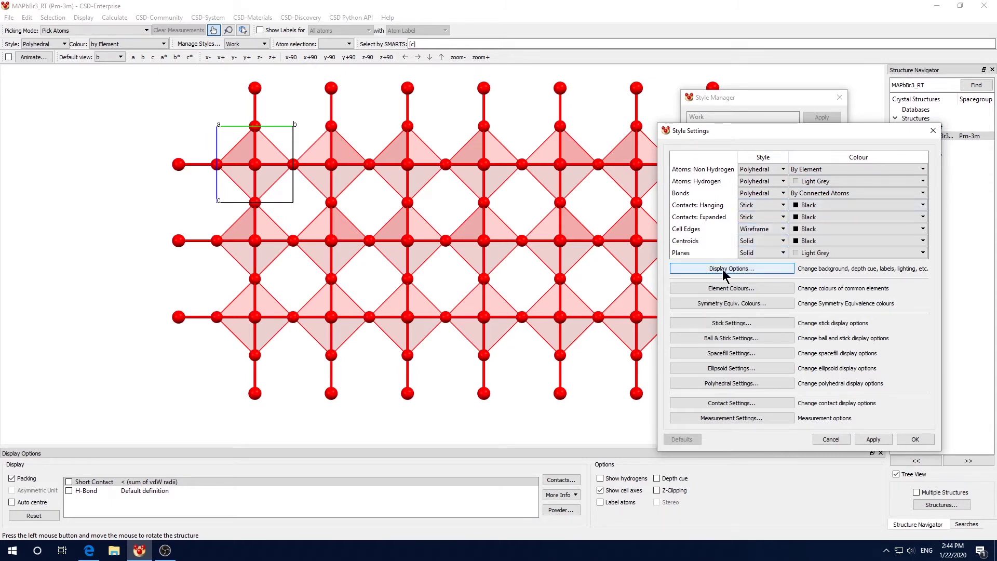
Step: Set the display background to the single colour purple #aa55ff and apply the style settings
{"action": "left_click", "coordinate": [751, 274]}
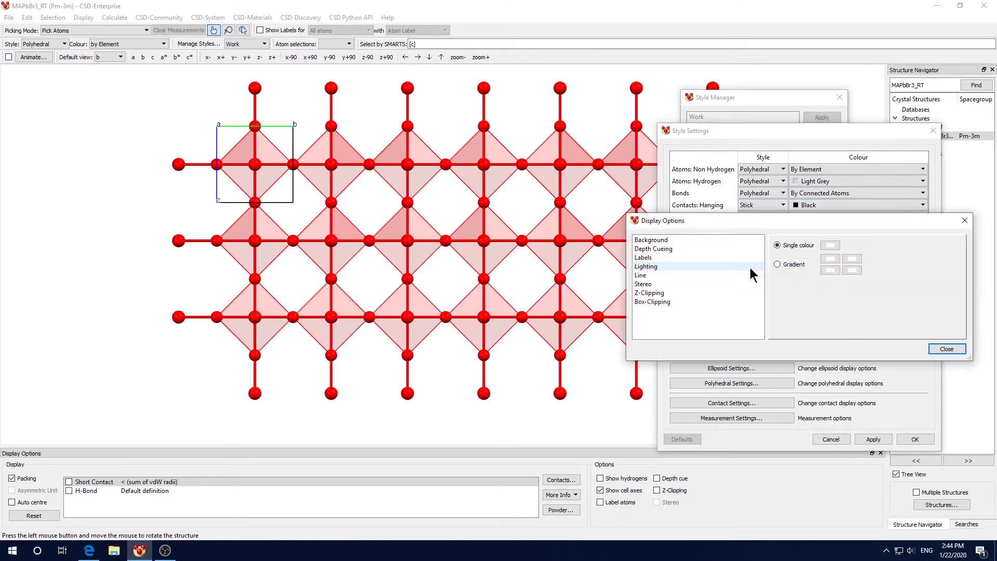
{"action": "left_click", "coordinate": [654, 242]}
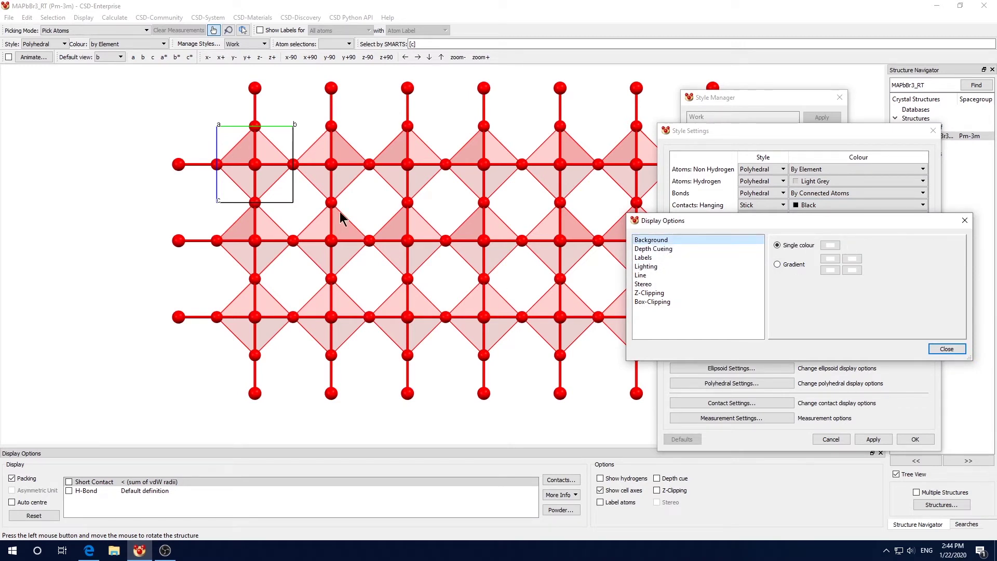
{"action": "left_click", "coordinate": [830, 244]}
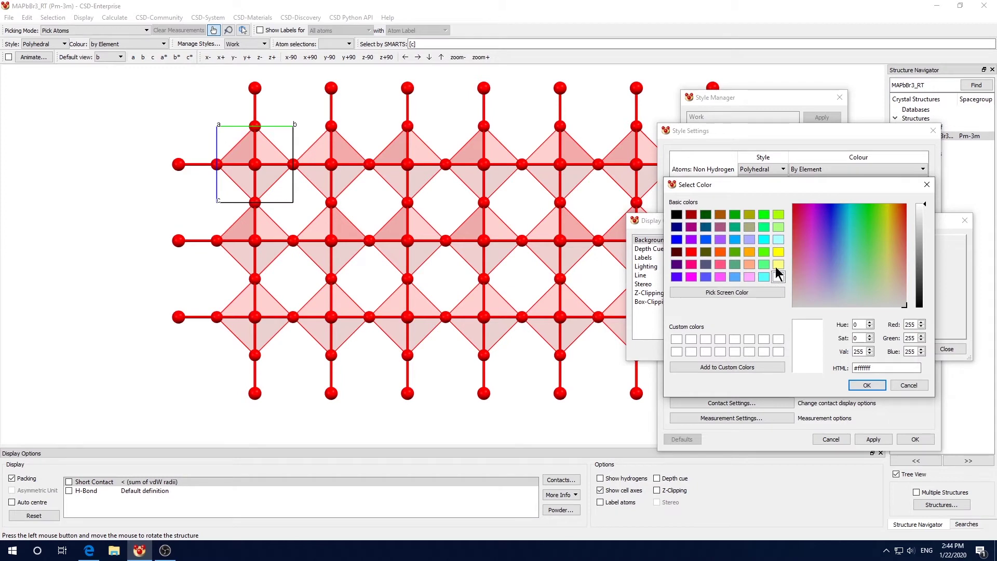
{"action": "left_click", "coordinate": [722, 241]}
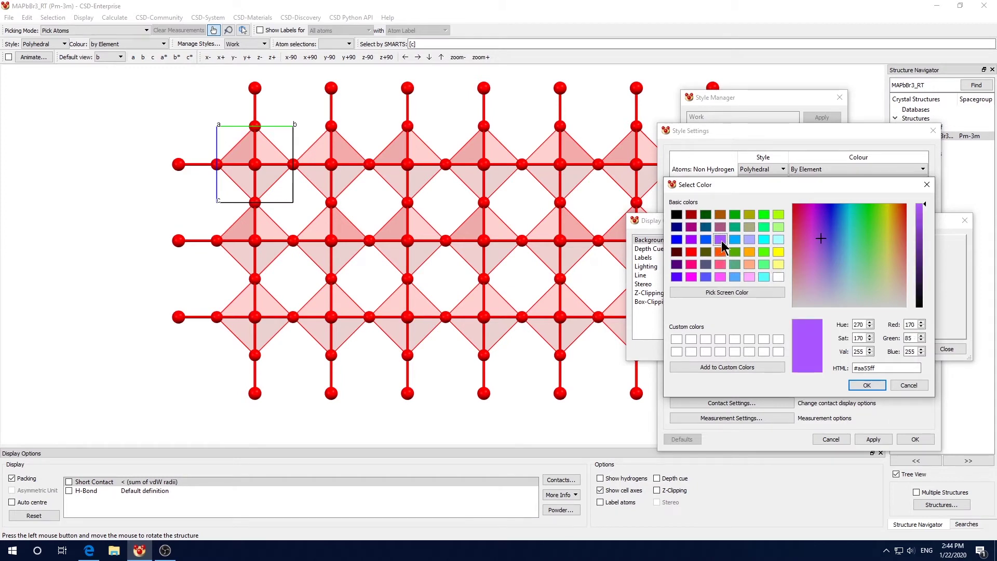
{"action": "left_click", "coordinate": [864, 387]}
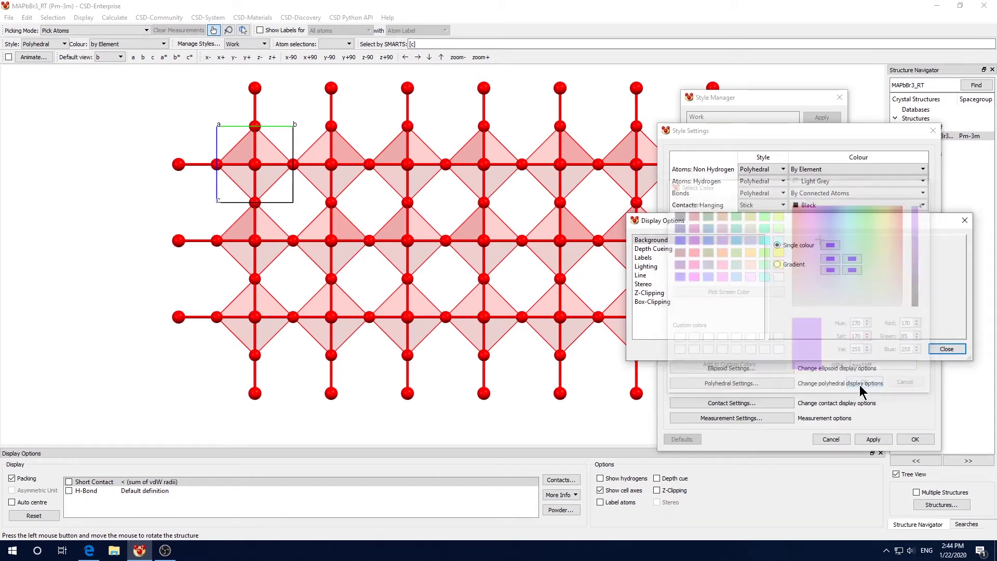
{"action": "left_click", "coordinate": [946, 348]}
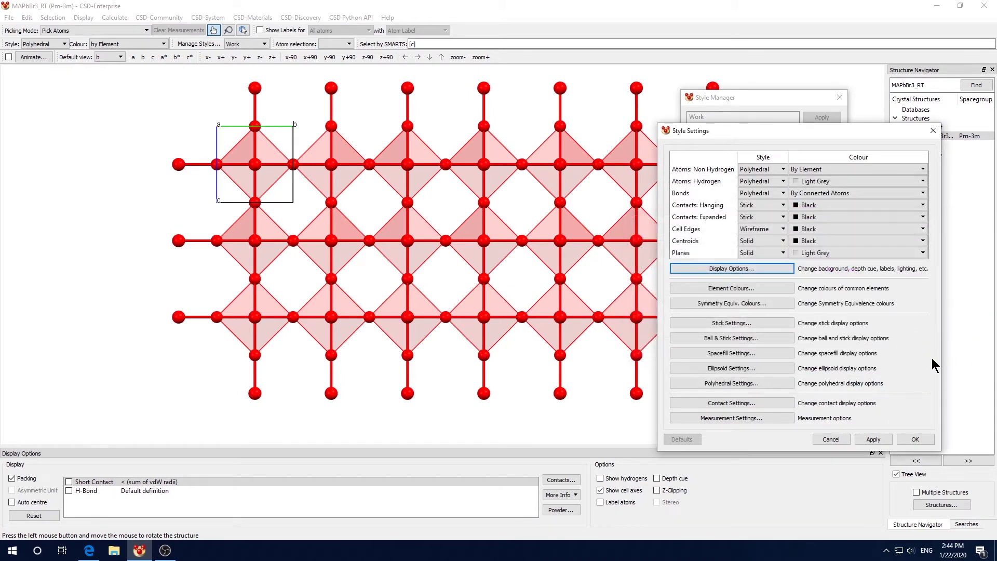
{"action": "left_click", "coordinate": [874, 439]}
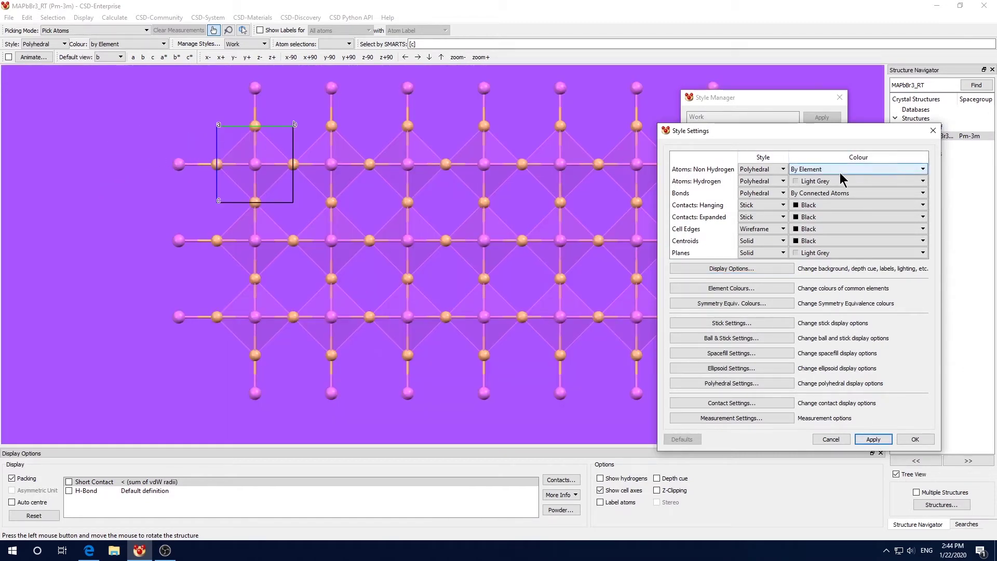
Step: Set the background gradient's upper-right corner to yellow #ffff00 and its lower-right corner to cyan #55ffff
{"action": "left_click", "coordinate": [761, 269]}
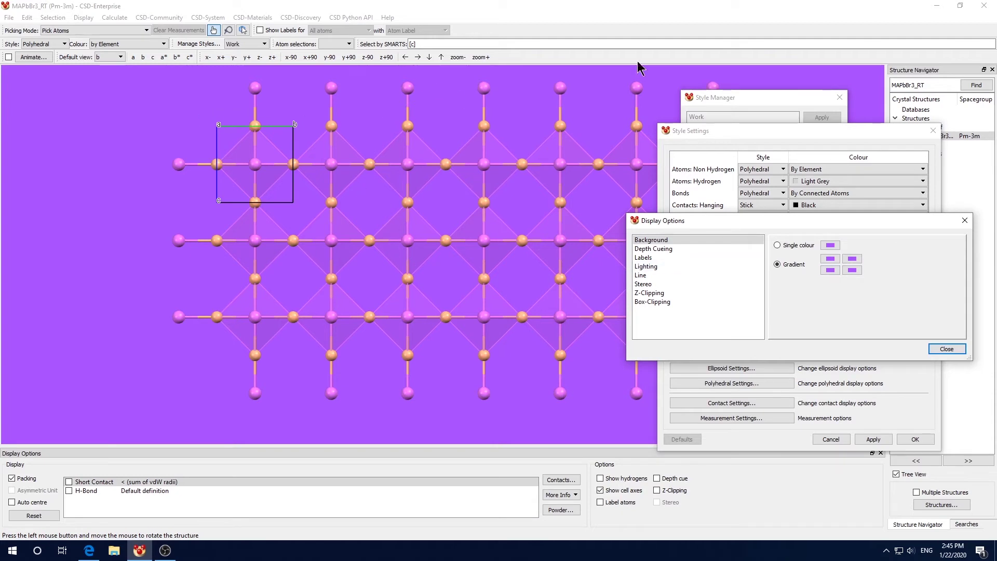
{"action": "left_click", "coordinate": [853, 263]}
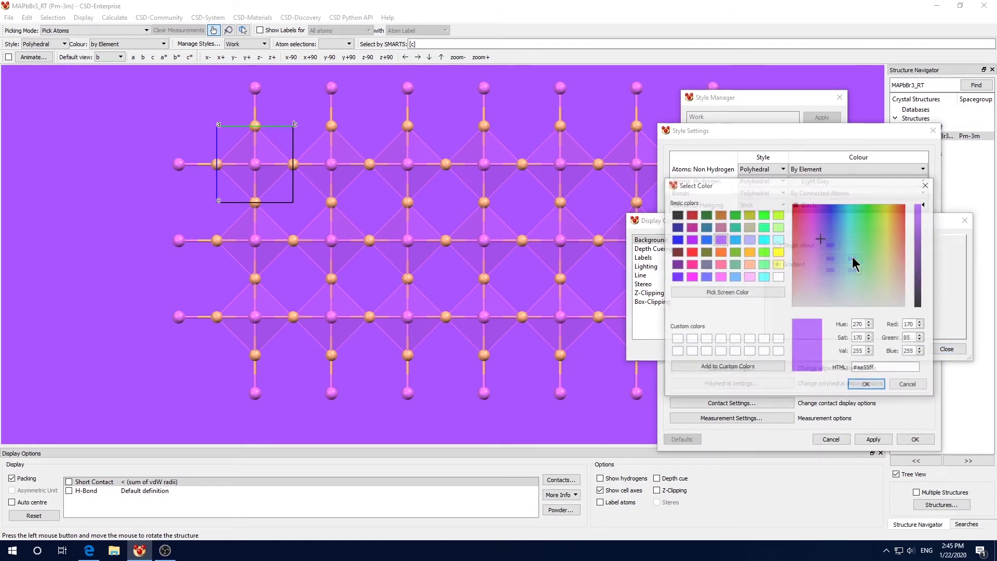
{"action": "left_click", "coordinate": [778, 252]}
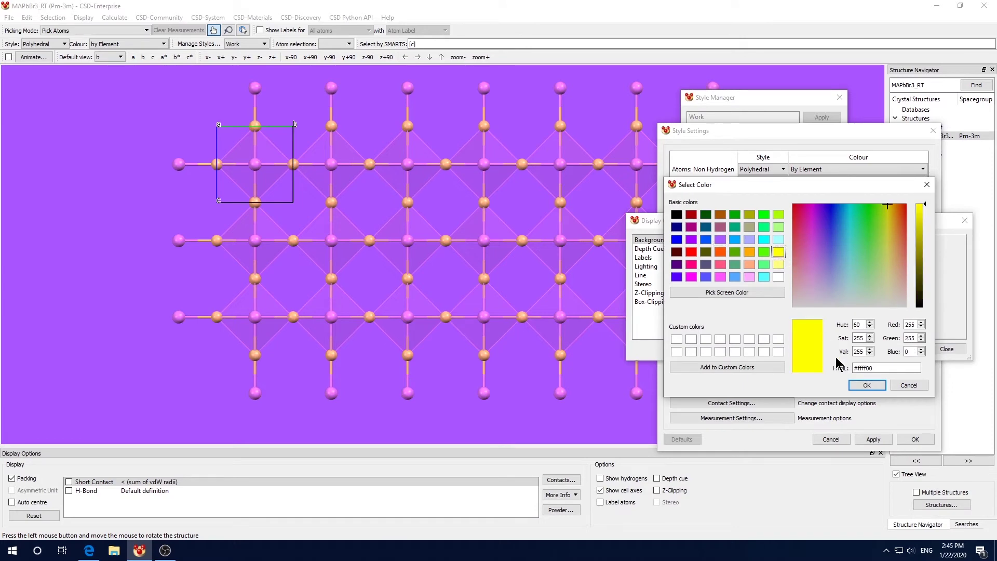
{"action": "left_click", "coordinate": [862, 385]}
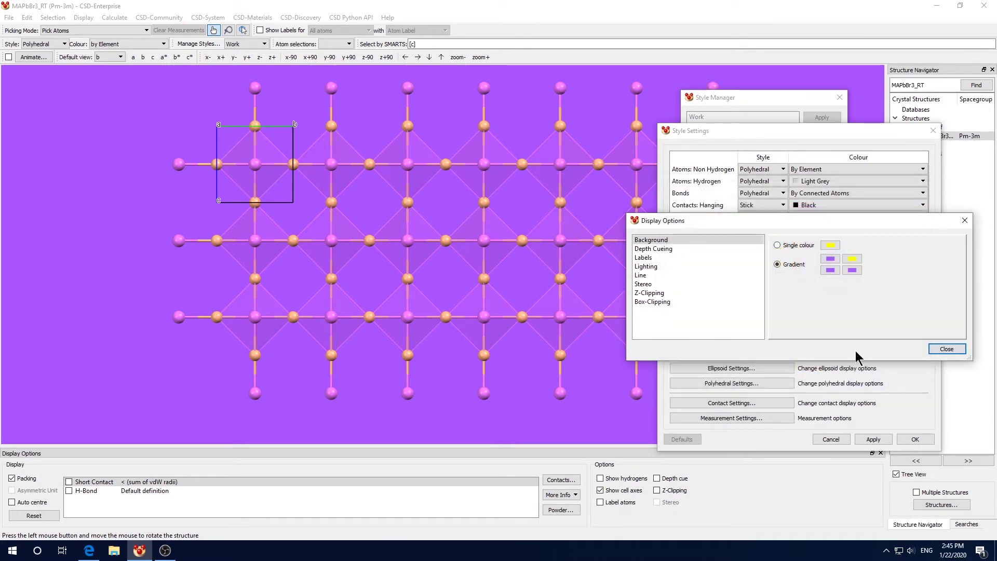
{"action": "left_click", "coordinate": [852, 270]}
{"action": "left_click", "coordinate": [764, 277]}
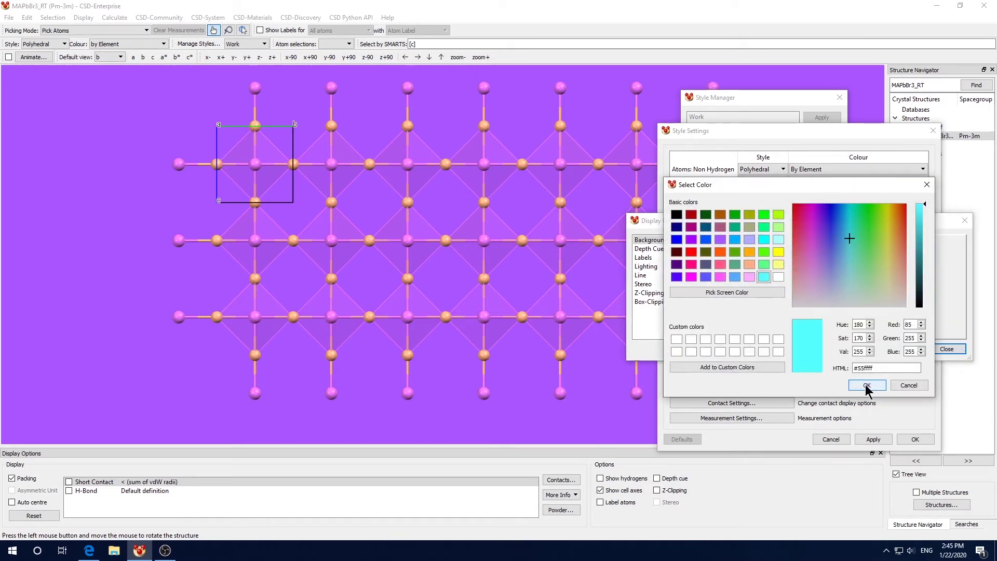
{"action": "left_click", "coordinate": [866, 385]}
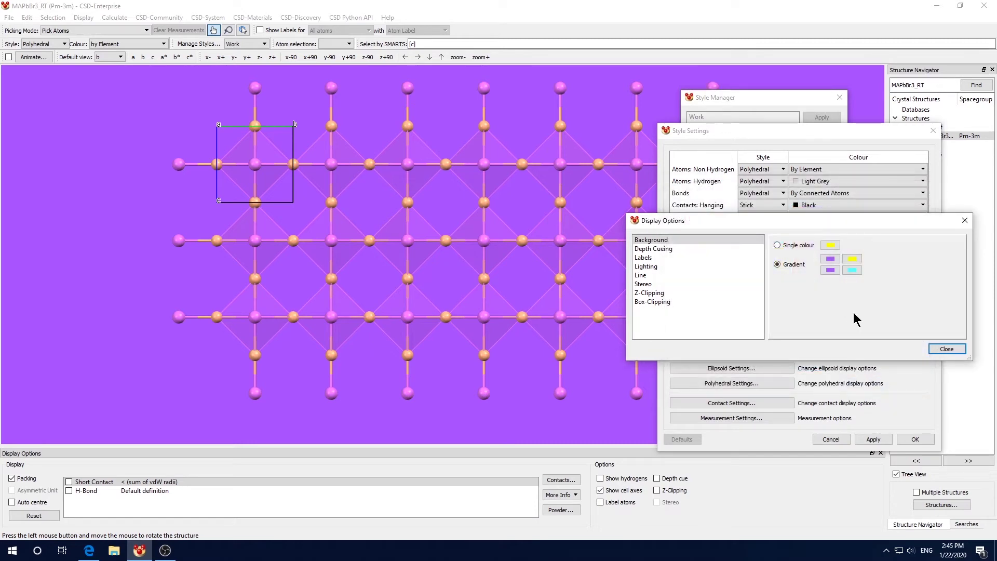
Step: Set the background gradient's lower-left corner to orange #ff5500 and apply the gradient to the display
{"action": "left_click", "coordinate": [830, 271]}
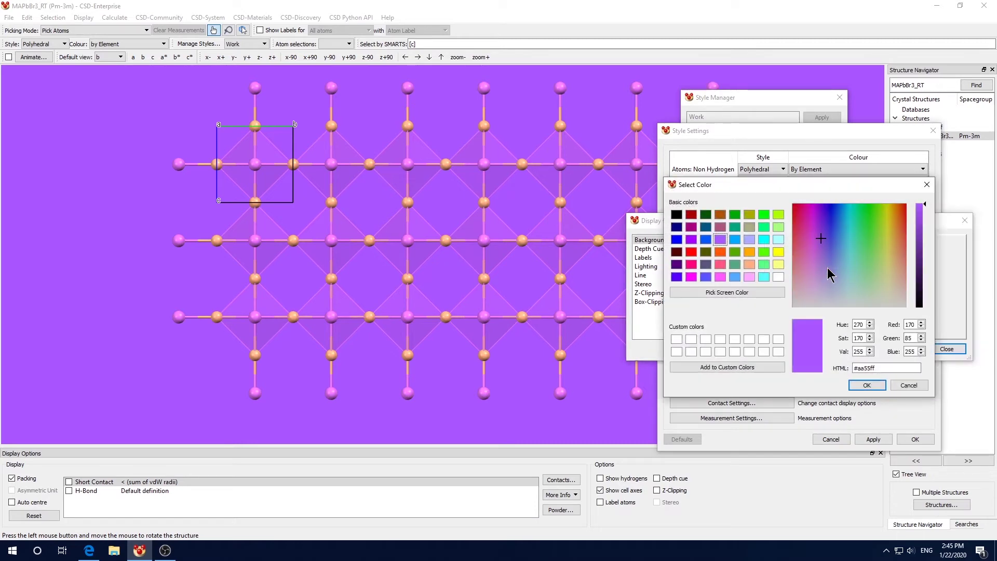
{"action": "left_click", "coordinate": [720, 252]}
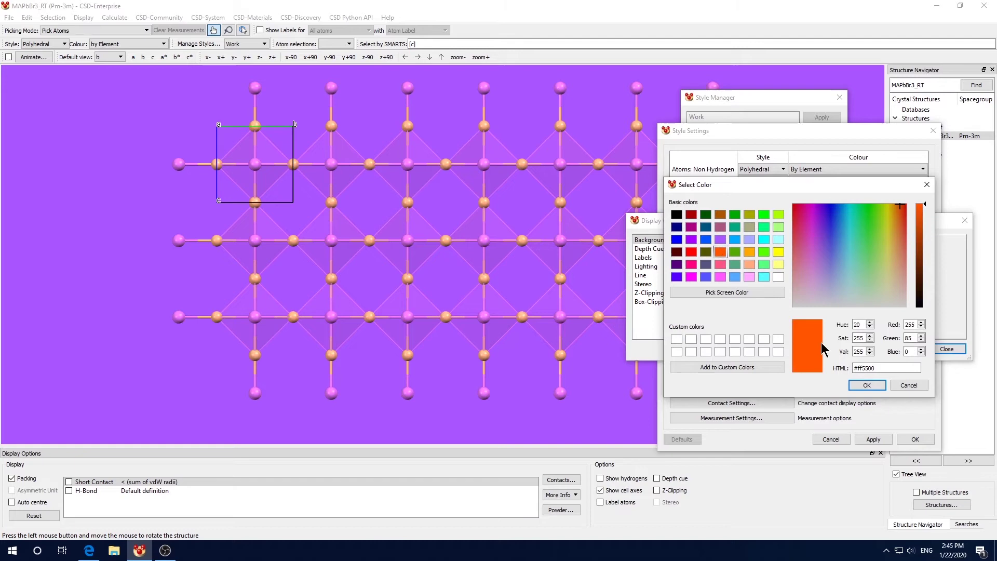
{"action": "left_click", "coordinate": [865, 385]}
{"action": "left_click", "coordinate": [940, 351]}
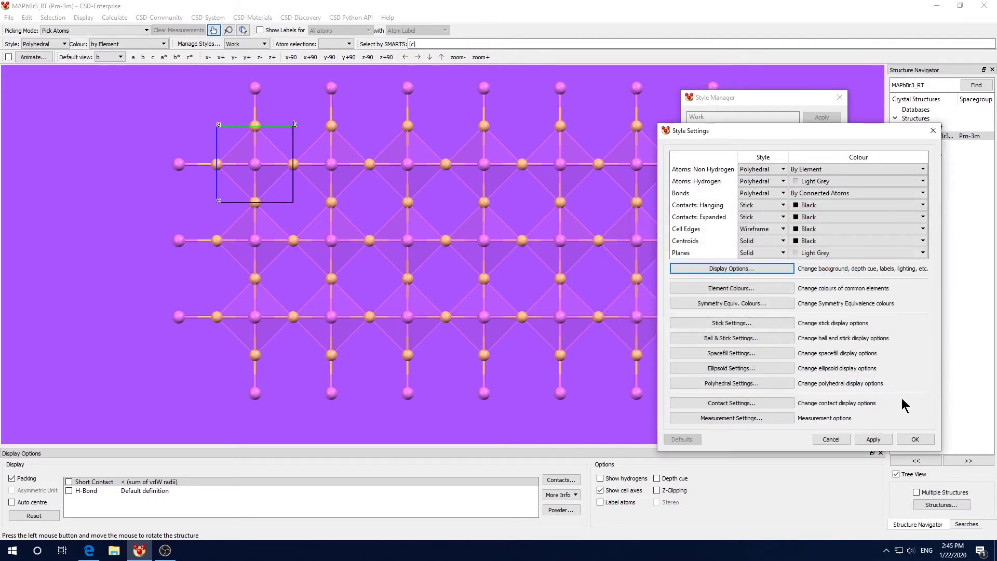
{"action": "left_click", "coordinate": [874, 441]}
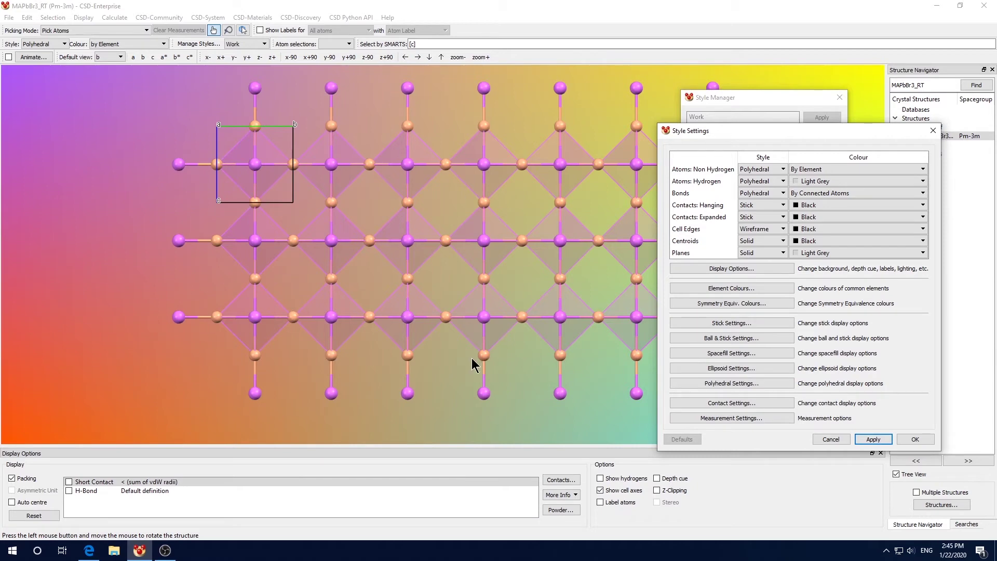
Step: Change the display background to the single colour white #ffffff and apply the style settings
{"action": "left_click", "coordinate": [737, 269]}
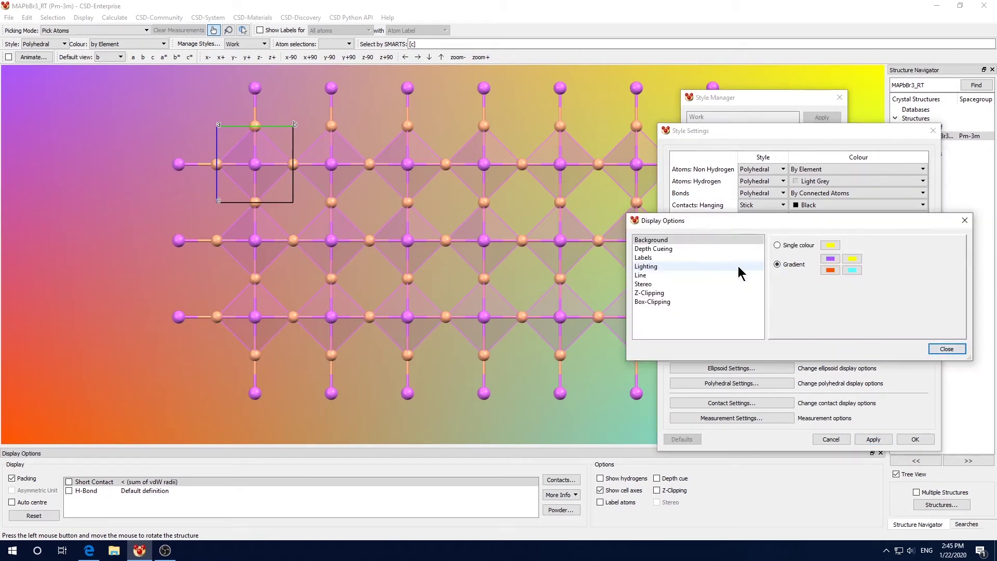
{"action": "left_click", "coordinate": [830, 245]}
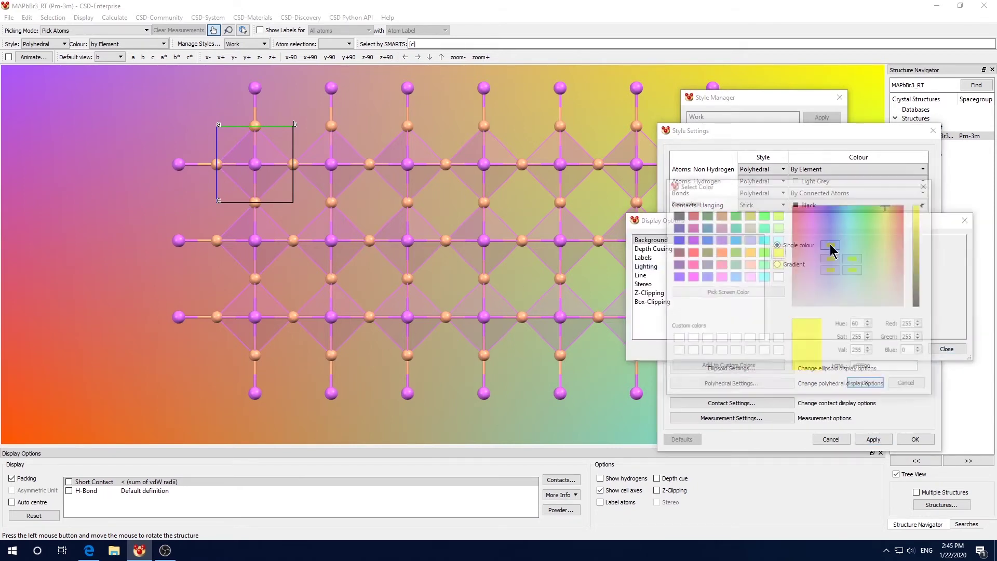
{"action": "left_click", "coordinate": [777, 276]}
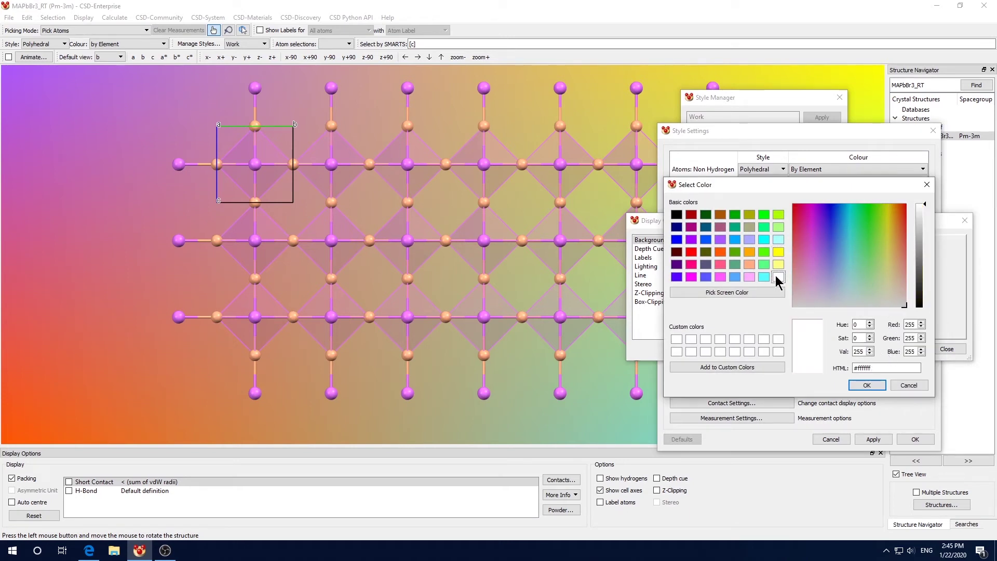
{"action": "left_click", "coordinate": [865, 387]}
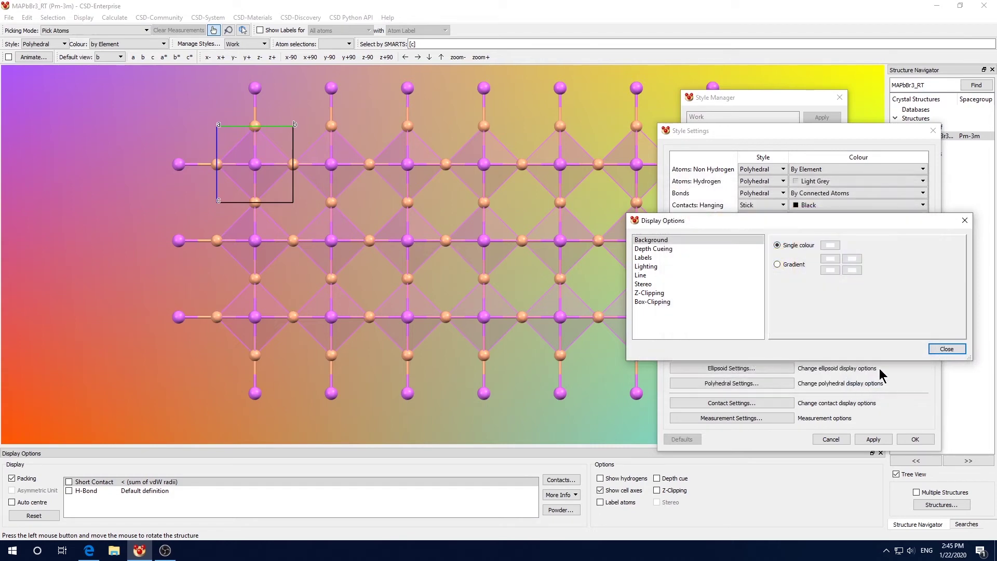
{"action": "left_click", "coordinate": [946, 349]}
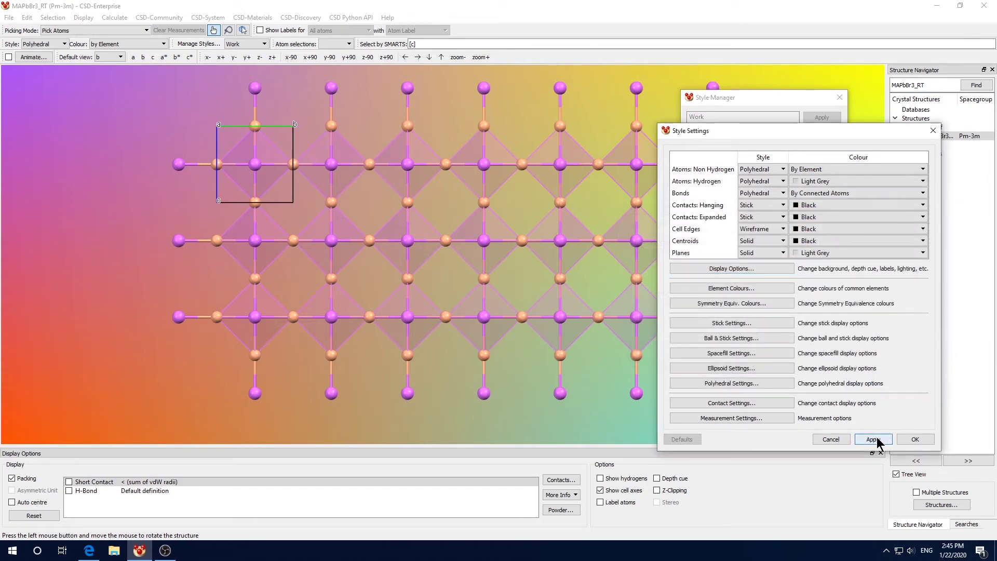
{"action": "left_click", "coordinate": [877, 439]}
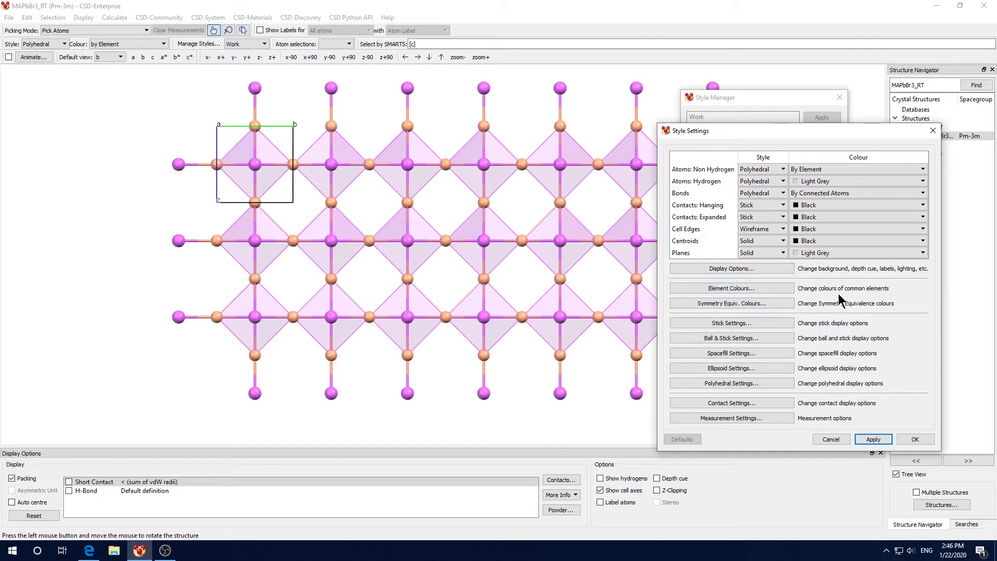
Step: Set the element colour of bromine (Br) to green #55aa00 and apply it to the structure
{"action": "left_click", "coordinate": [760, 294]}
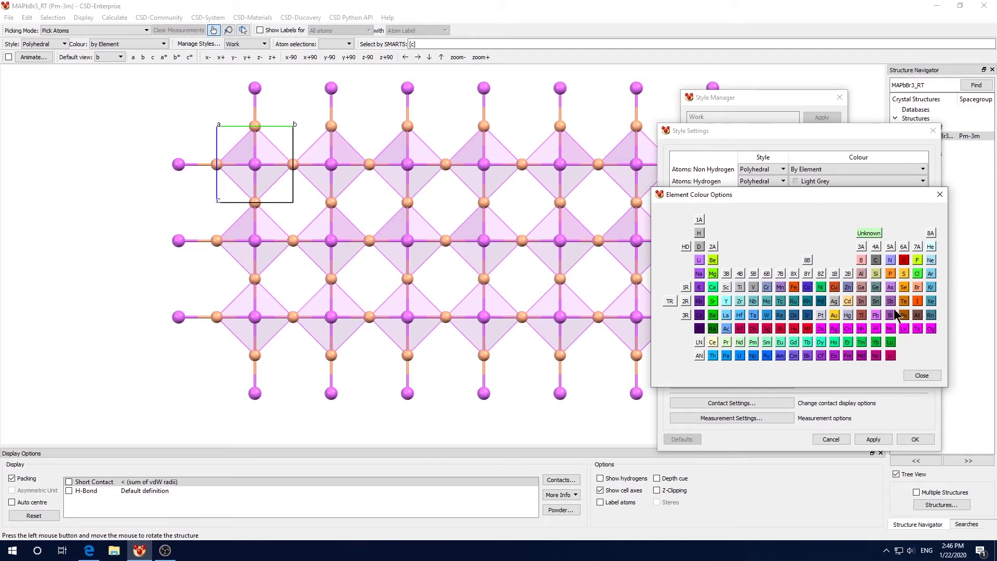
{"action": "left_click", "coordinate": [917, 288]}
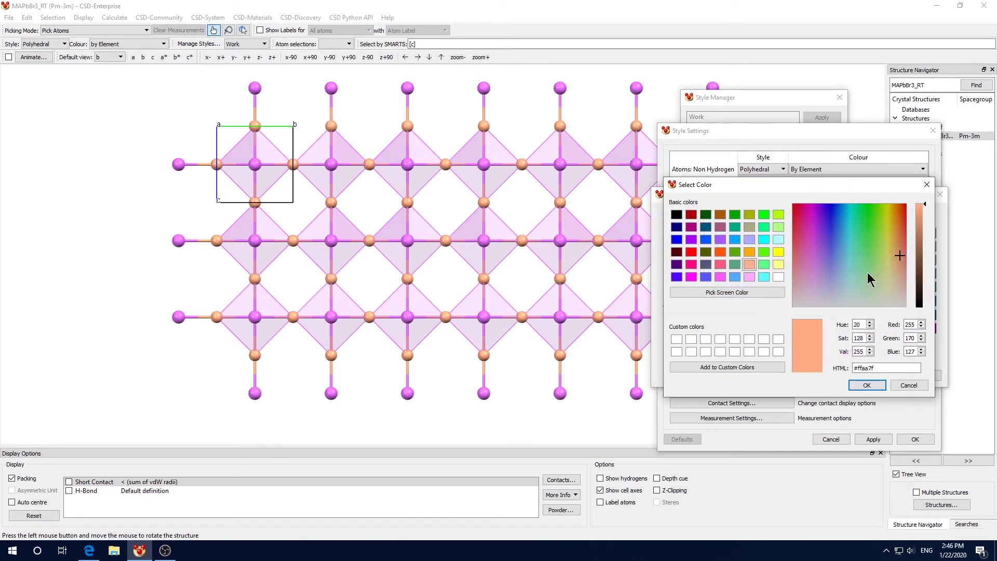
{"action": "left_click", "coordinate": [738, 254]}
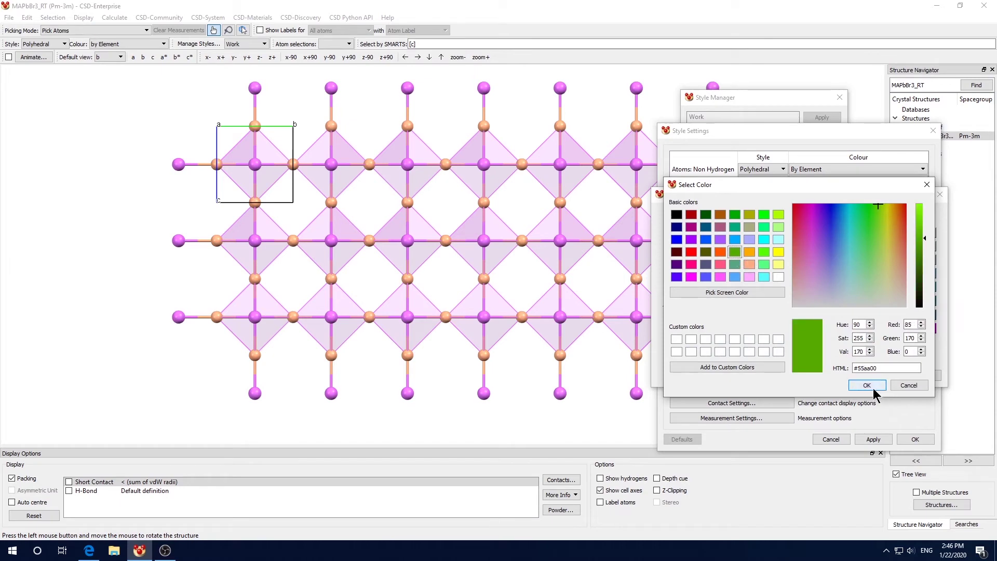
{"action": "left_click", "coordinate": [868, 385]}
{"action": "left_click", "coordinate": [922, 375]}
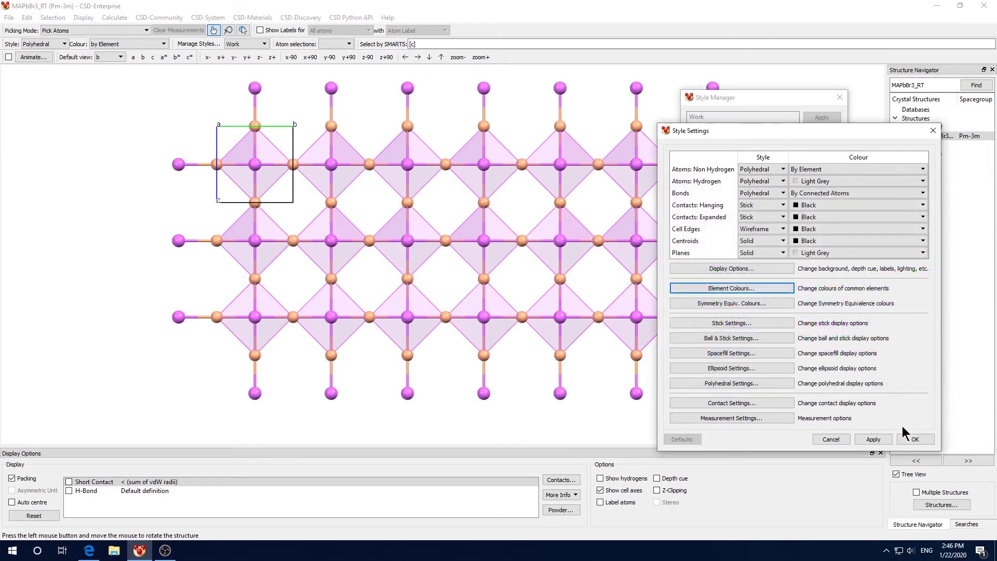
{"action": "left_click", "coordinate": [874, 439]}
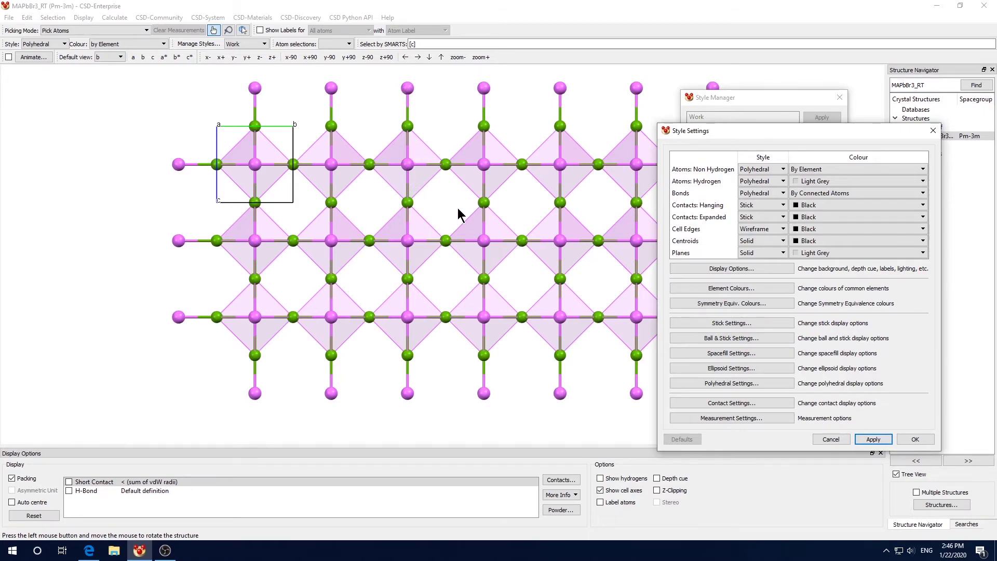
Step: Set the element colour of lead (Pb) to blue #0000ff and apply it to the structure
{"action": "left_click_drag", "start_coordinate": [460, 214], "coordinate": [408, 122]}
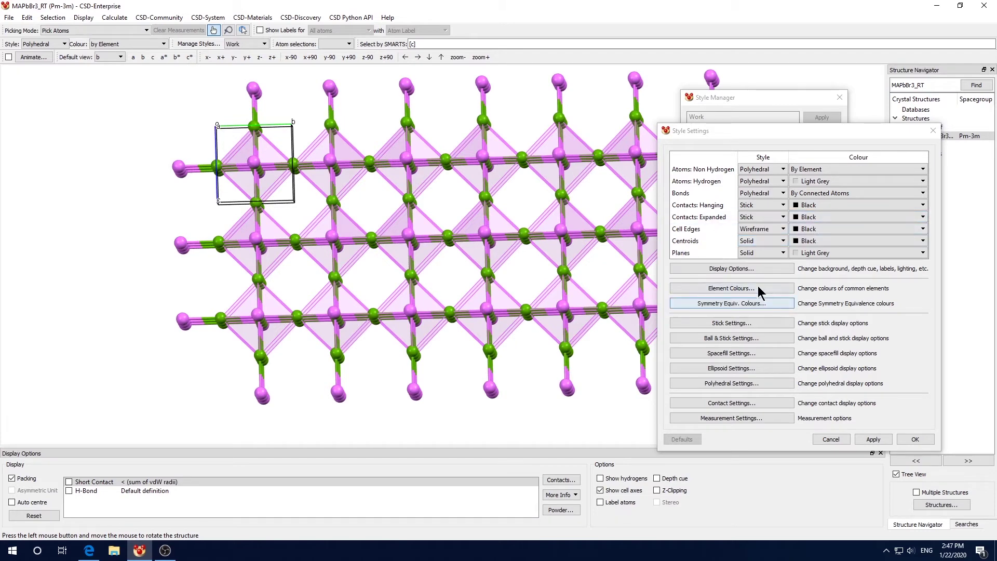
{"action": "left_click", "coordinate": [742, 287]}
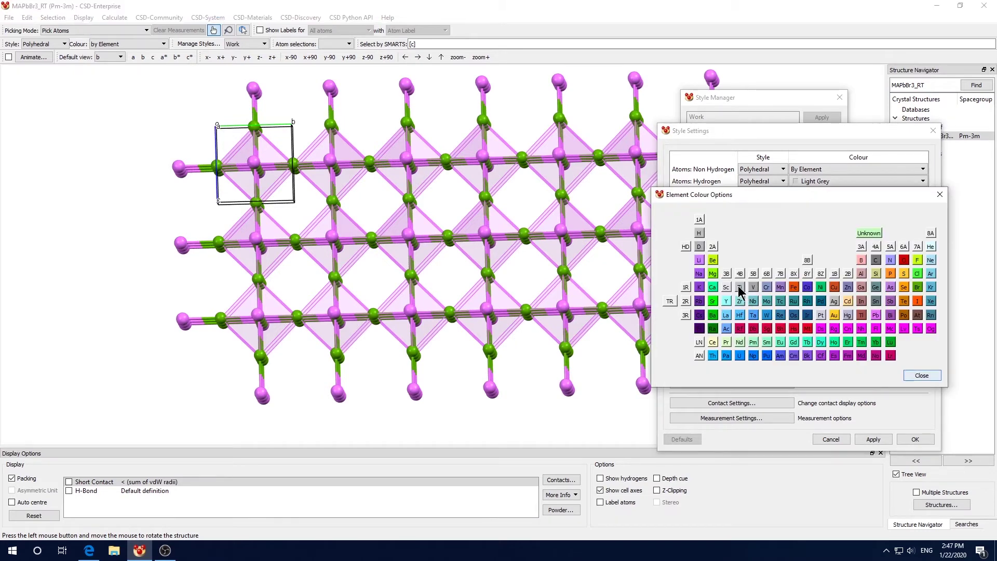
{"action": "left_click", "coordinate": [876, 317]}
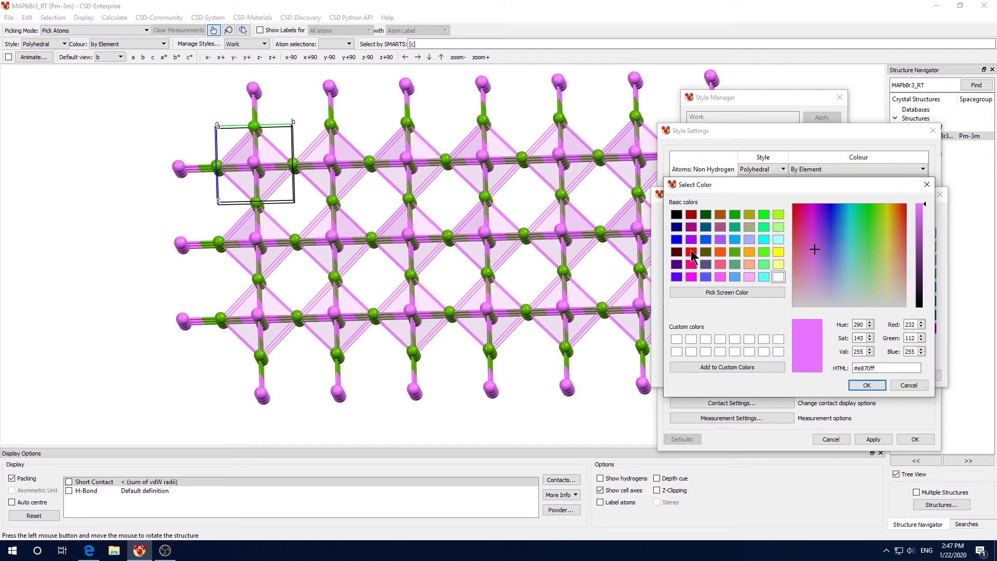
{"action": "left_click", "coordinate": [677, 239]}
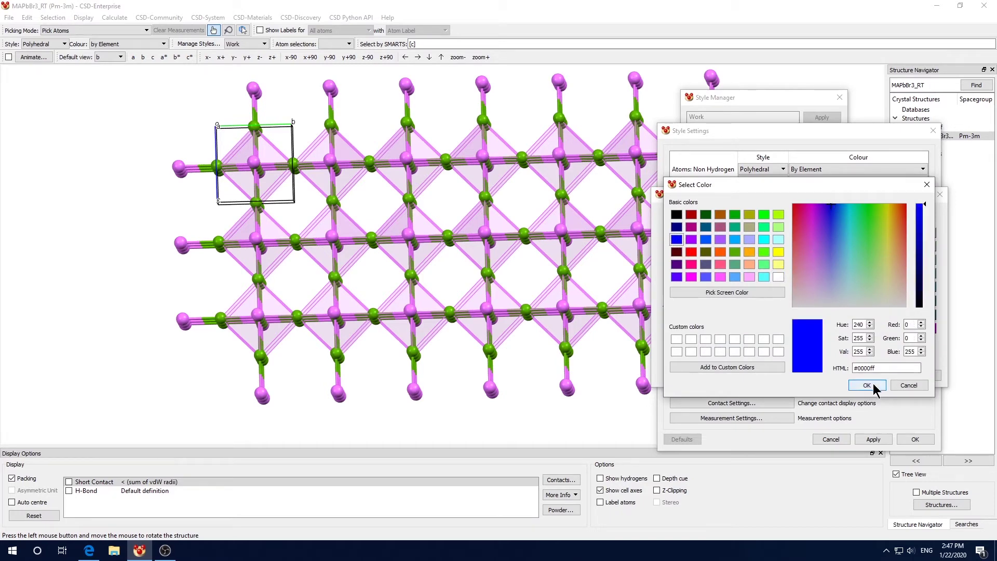
{"action": "left_click", "coordinate": [875, 385]}
{"action": "left_click", "coordinate": [921, 374]}
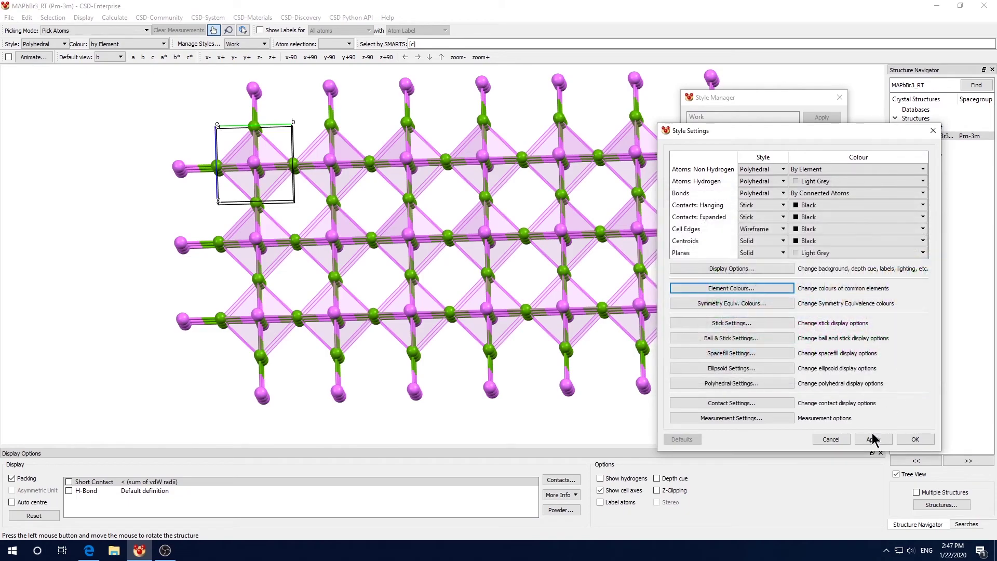
{"action": "left_click", "coordinate": [873, 440]}
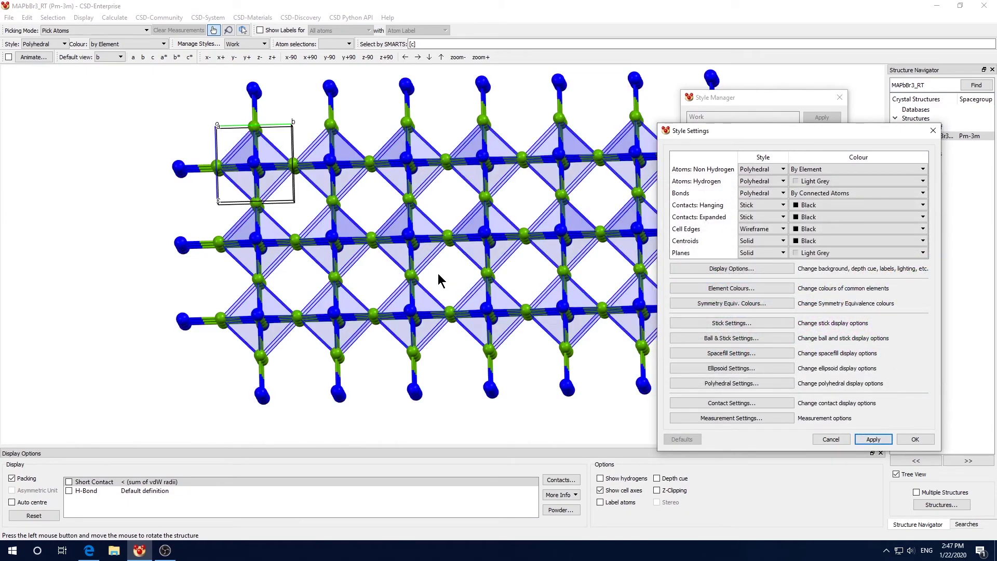
Step: Examine the recoloured structure from another angle and review the element colour options without changing them
{"action": "left_click_drag", "start_coordinate": [486, 307], "coordinate": [442, 280]}
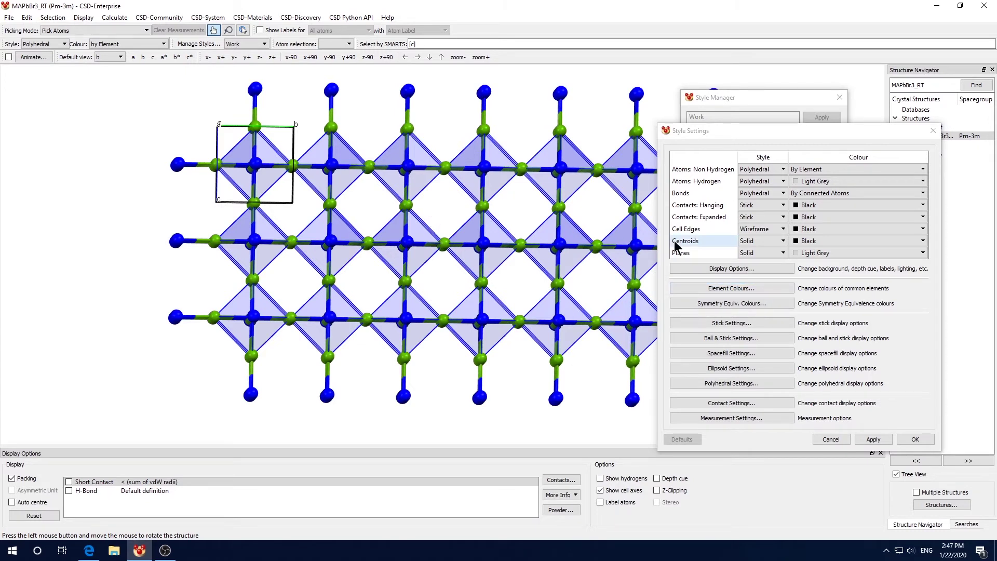
{"action": "left_click", "coordinate": [752, 293]}
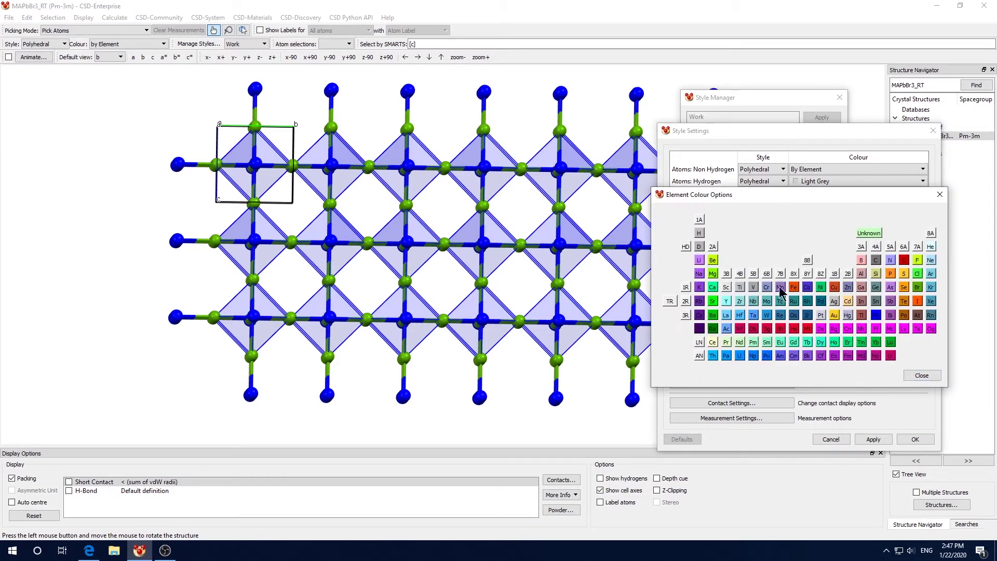
{"action": "left_click", "coordinate": [921, 375]}
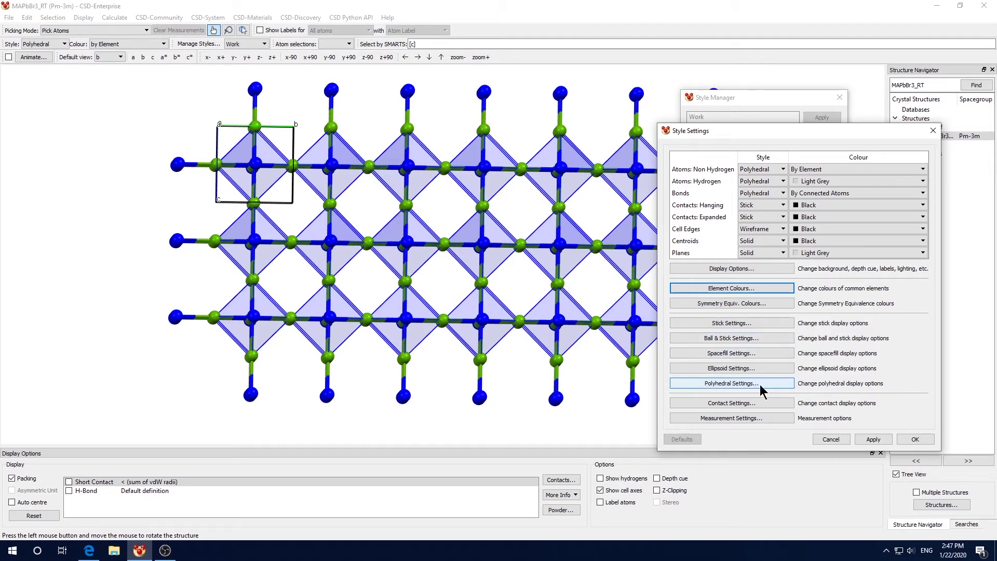
Step: Raise the opacity of the polyhedra to its maximum and apply it to the structure
{"action": "left_click", "coordinate": [748, 384]}
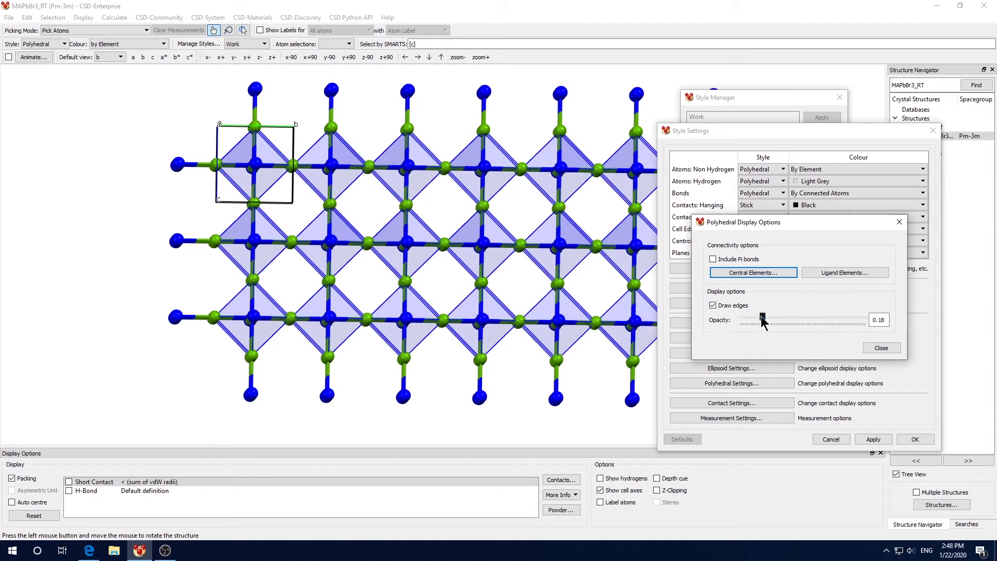
{"action": "left_click", "coordinate": [882, 348]}
{"action": "left_click", "coordinate": [879, 441]}
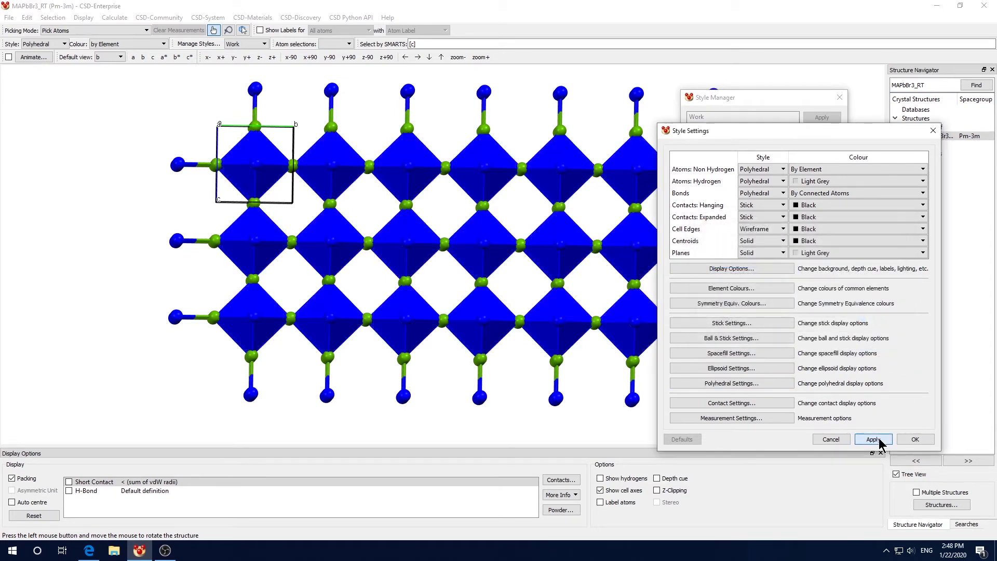
{"action": "mouse_move", "coordinate": [500, 289]}
{"action": "left_mouse_down"}
{"action": "mouse_move", "coordinate": [515, 281]}
{"action": "mouse_move", "coordinate": [508, 285]}
{"action": "left_mouse_up"}
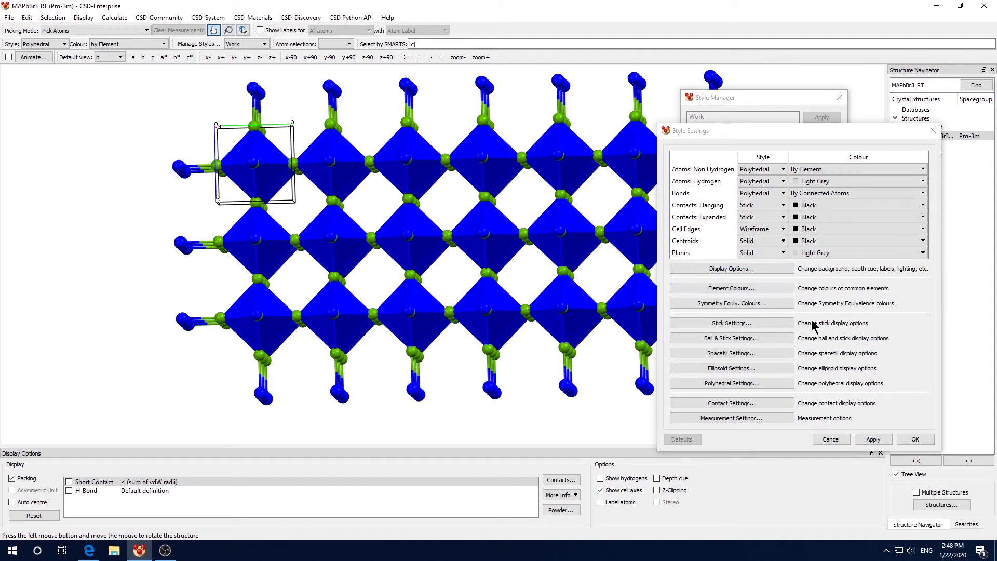
Step: Set the opacity of the polyhedra to 0.5 and apply it to the structure
{"action": "left_click", "coordinate": [746, 387]}
{"action": "double_click", "coordinate": [879, 320]}
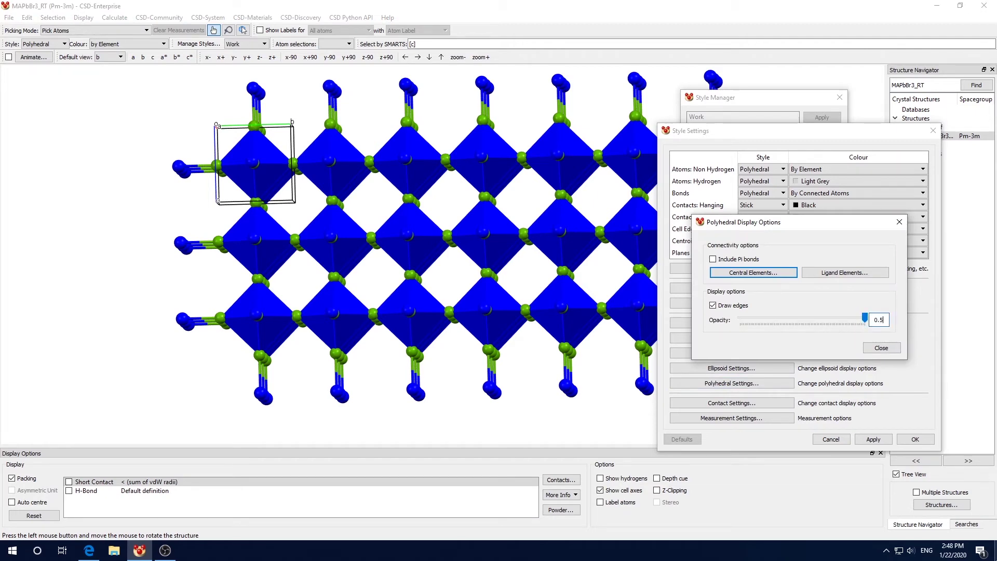
{"action": "key", "text": "Return"}
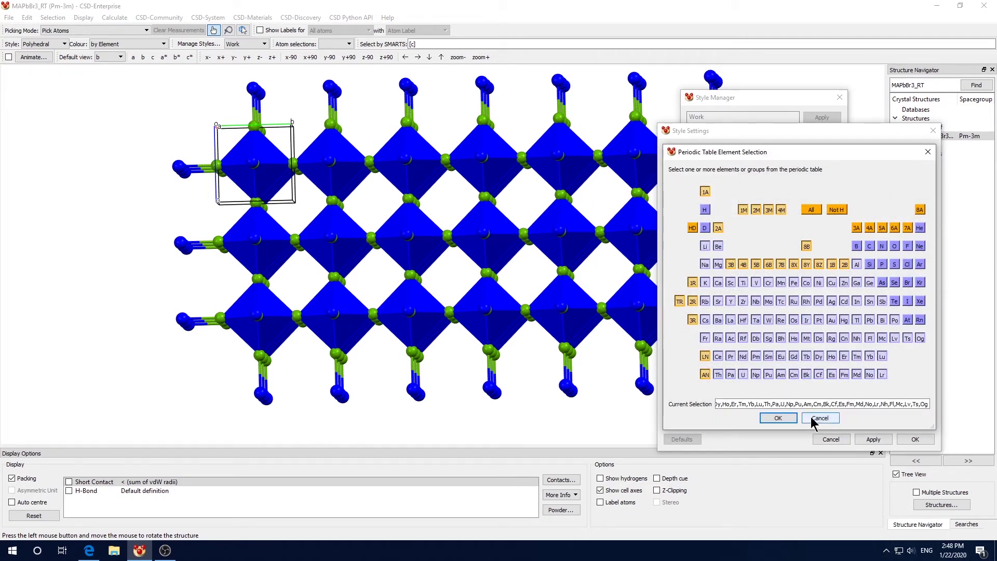
{"action": "left_click", "coordinate": [813, 420]}
{"action": "left_click", "coordinate": [868, 351]}
{"action": "left_click", "coordinate": [872, 439]}
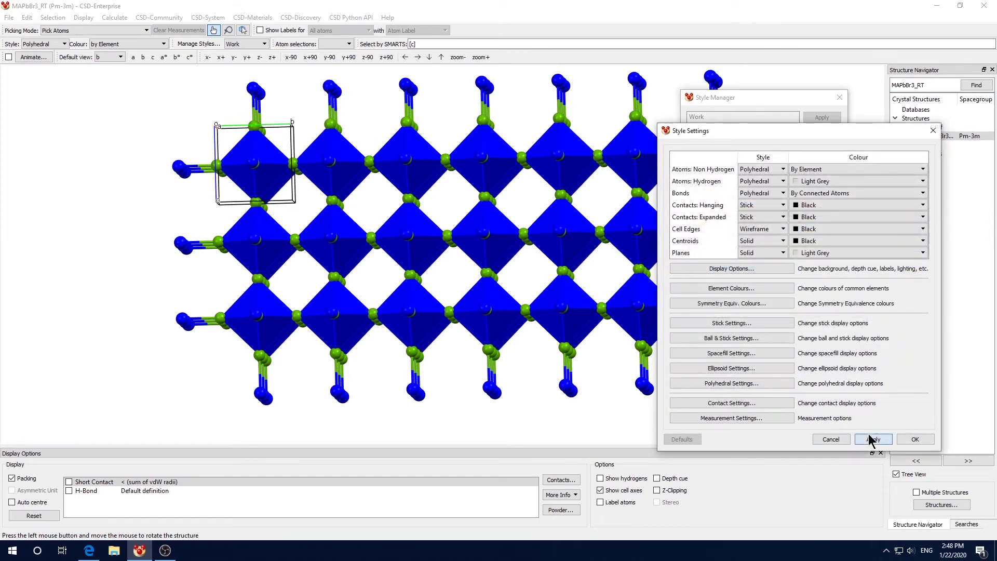
Step: Remove lead (Pb) from the central elements of the polyhedra, apply the change and inspect the structure
{"action": "left_click", "coordinate": [732, 385]}
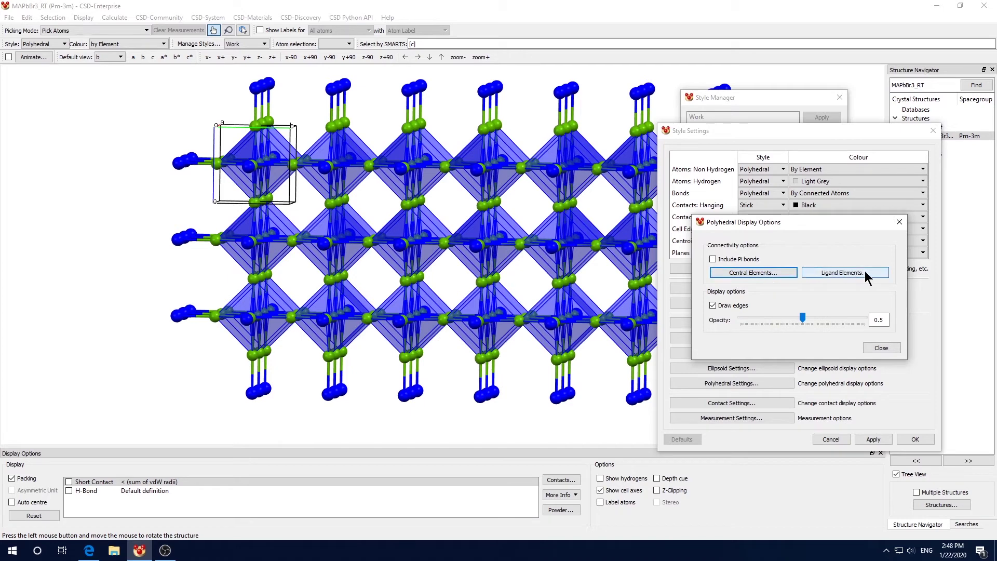
{"action": "left_click", "coordinate": [521, 266]}
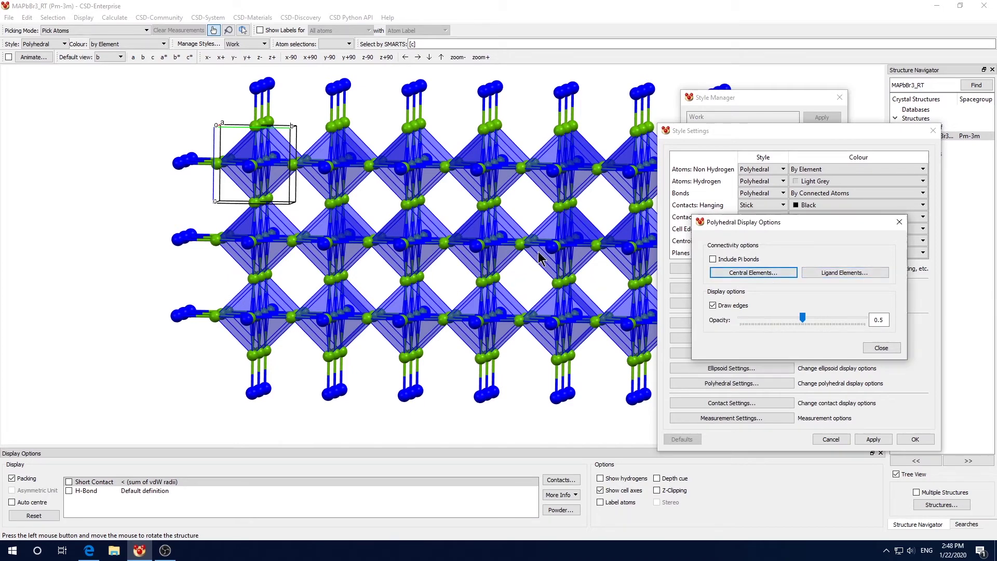
{"action": "left_click", "coordinate": [763, 278]}
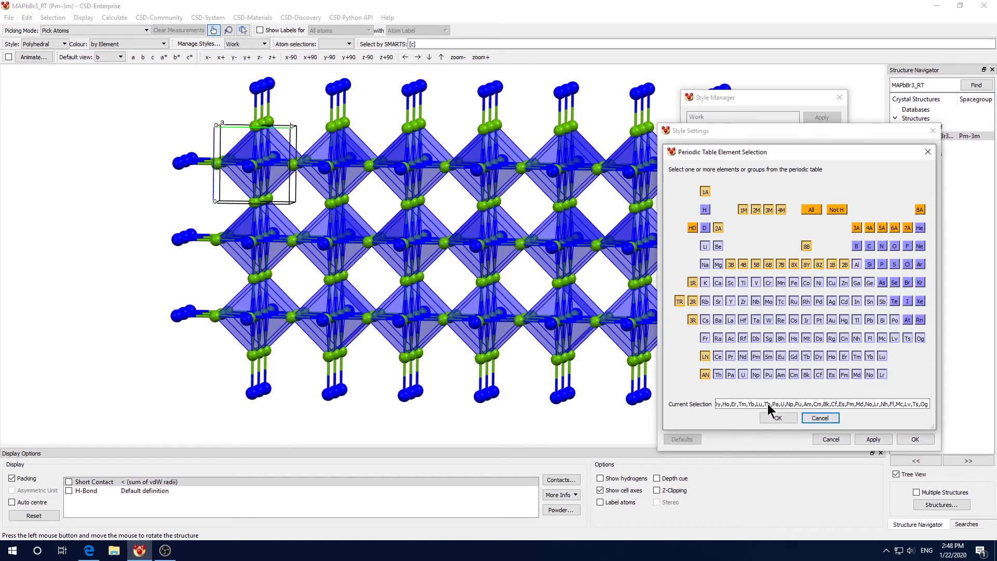
{"action": "left_click", "coordinate": [870, 320]}
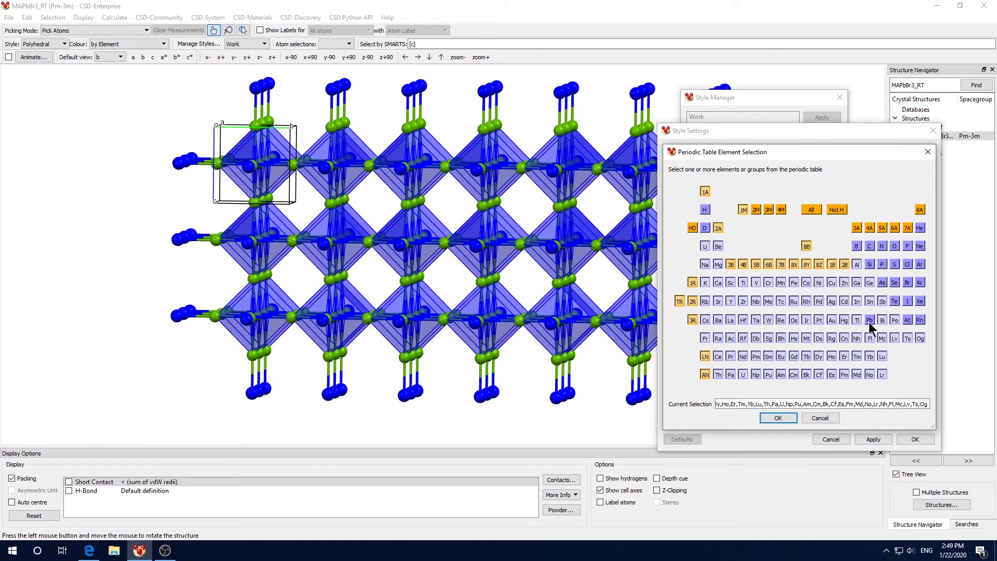
{"action": "left_click", "coordinate": [778, 418]}
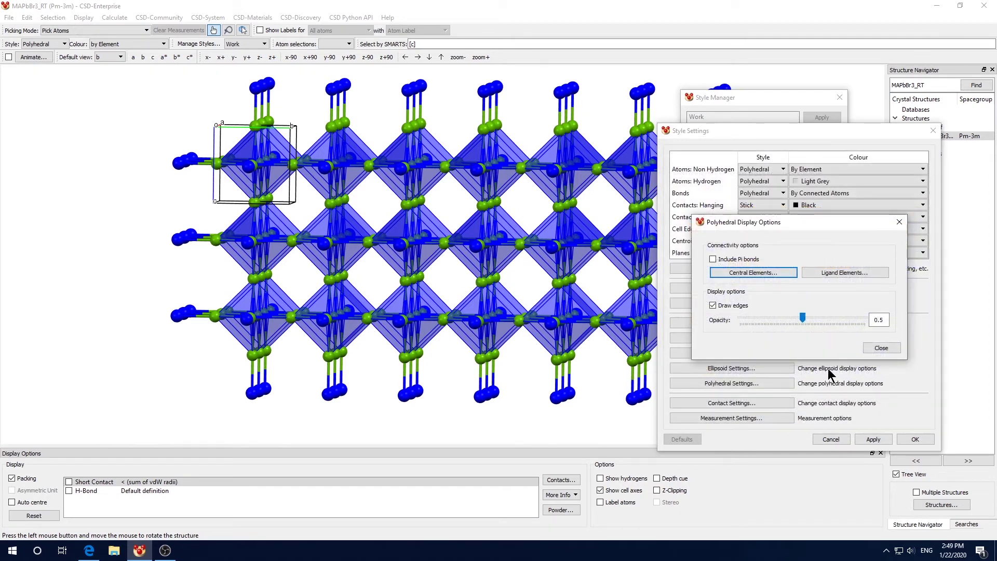
{"action": "left_click", "coordinate": [879, 348]}
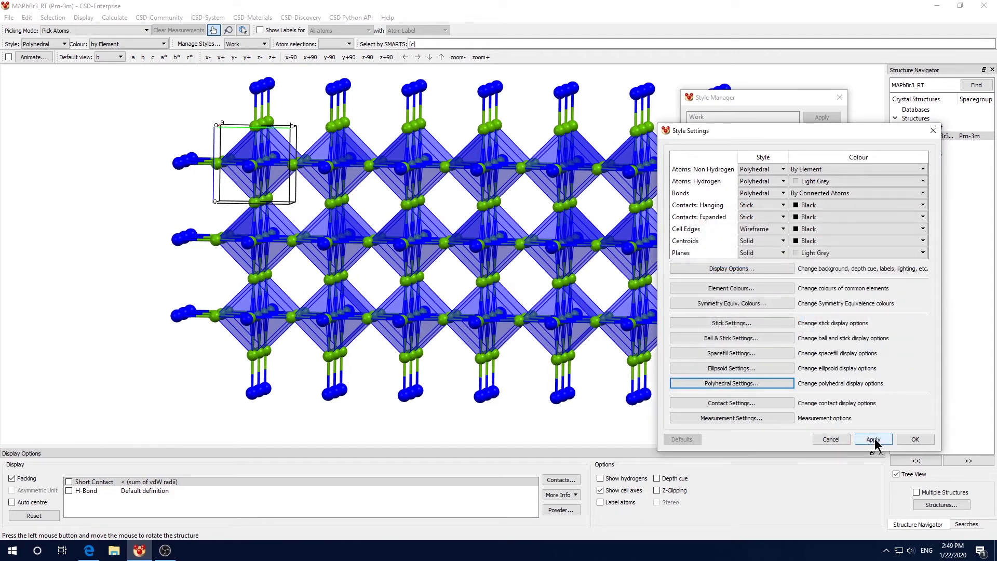
{"action": "left_click", "coordinate": [873, 440]}
{"action": "left_click_drag", "start_coordinate": [534, 322], "coordinate": [538, 339]}
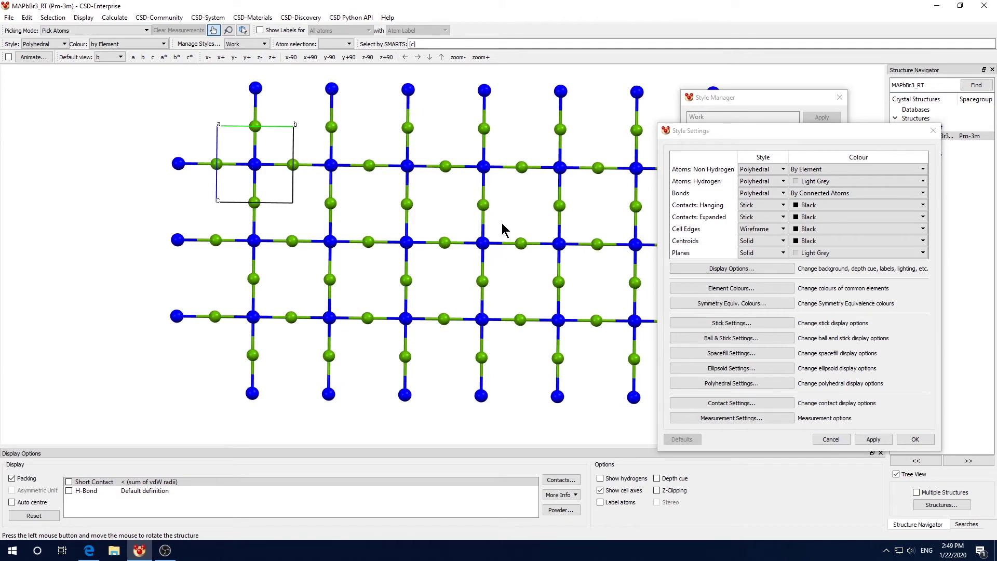
Step: Add lead (Pb) back to the central elements of the polyhedra and apply it to the structure
{"action": "left_click", "coordinate": [753, 387]}
{"action": "left_click", "coordinate": [759, 273]}
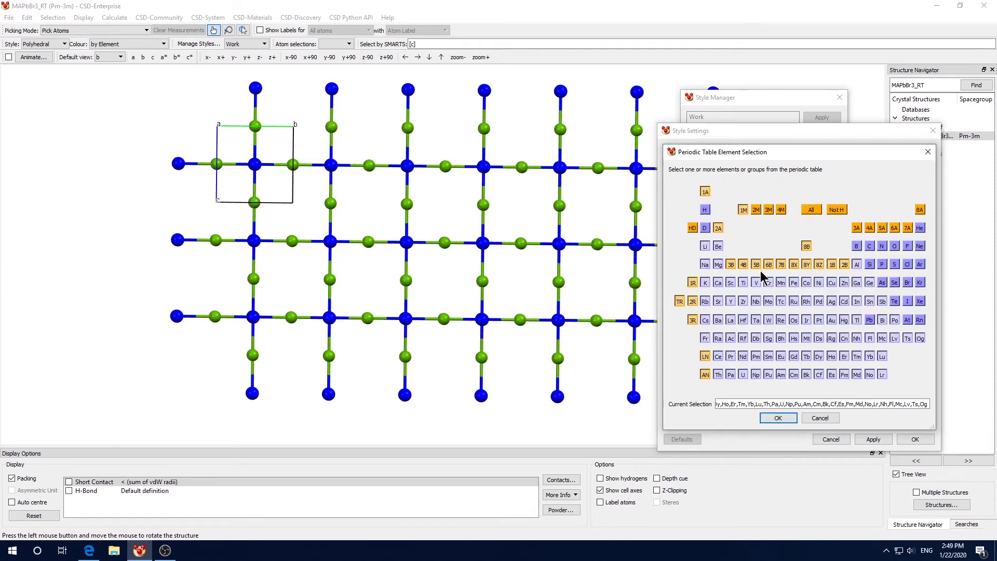
{"action": "left_click", "coordinate": [869, 320]}
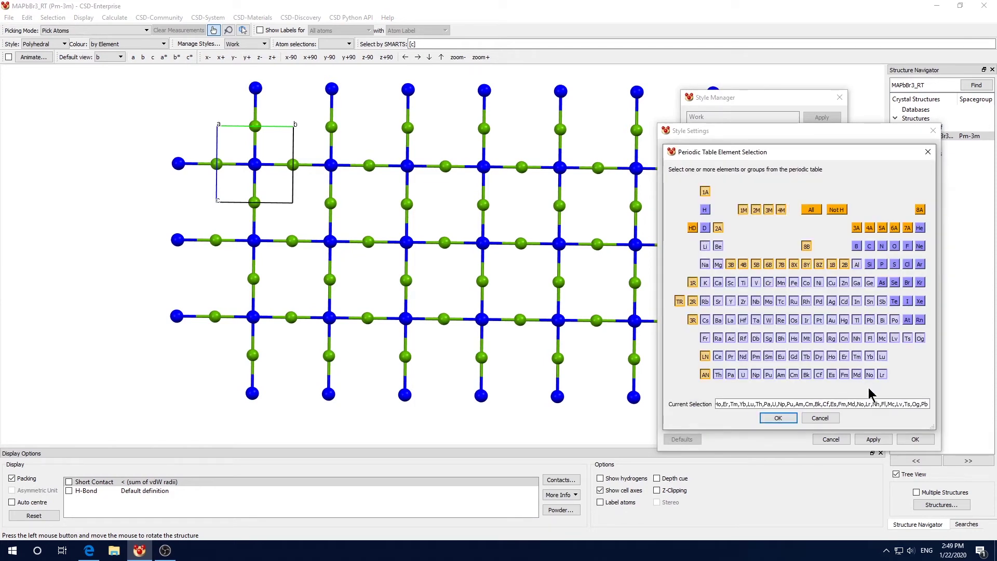
{"action": "left_click", "coordinate": [778, 418]}
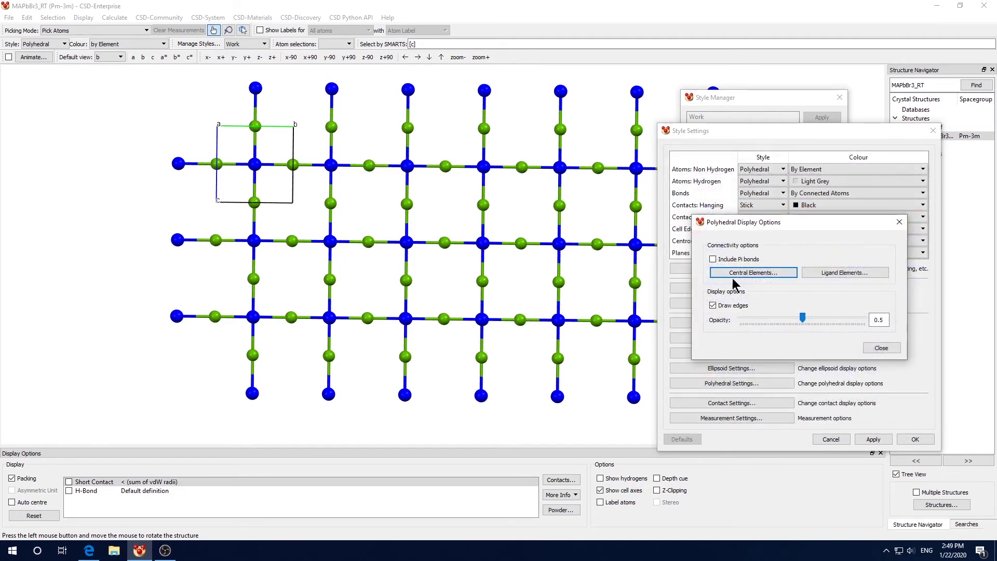
{"action": "left_click", "coordinate": [881, 348]}
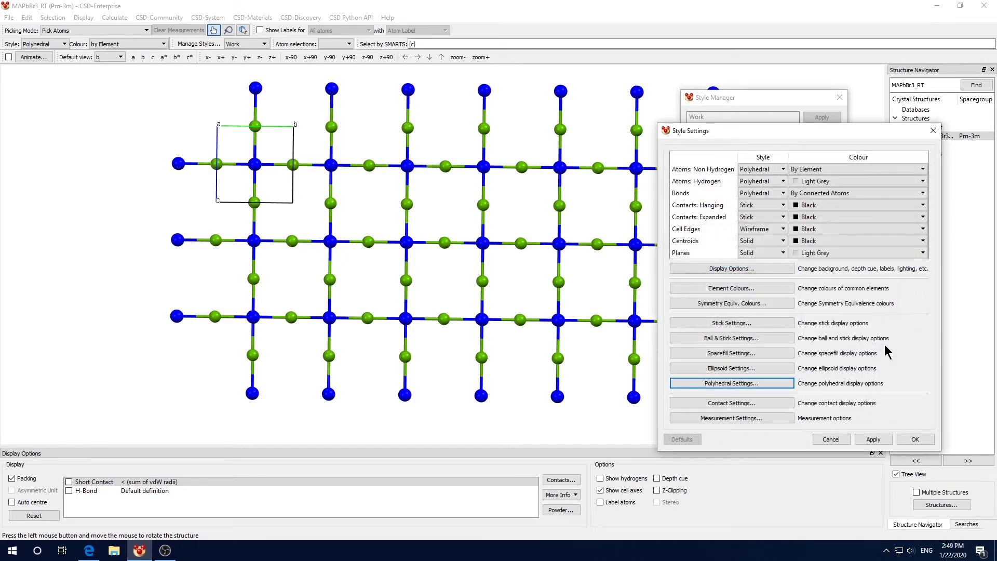
{"action": "left_click", "coordinate": [872, 439]}
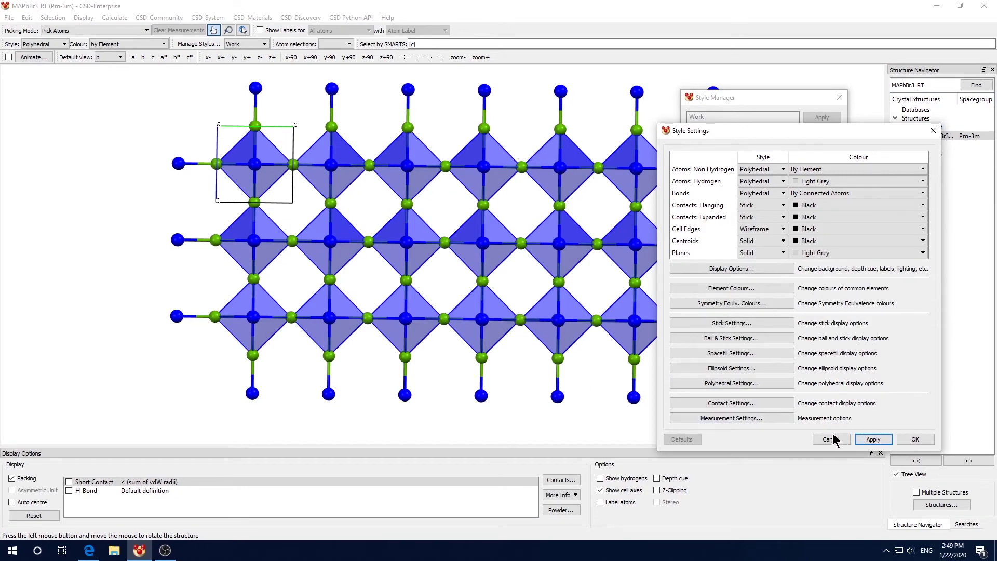
{"action": "mouse_move", "coordinate": [441, 297]}
{"action": "left_mouse_down"}
{"action": "mouse_move", "coordinate": [439, 250]}
{"action": "mouse_move", "coordinate": [436, 284]}
{"action": "mouse_move", "coordinate": [453, 278]}
{"action": "mouse_move", "coordinate": [439, 283]}
{"action": "left_mouse_up"}
{"action": "left_click", "coordinate": [873, 439]}
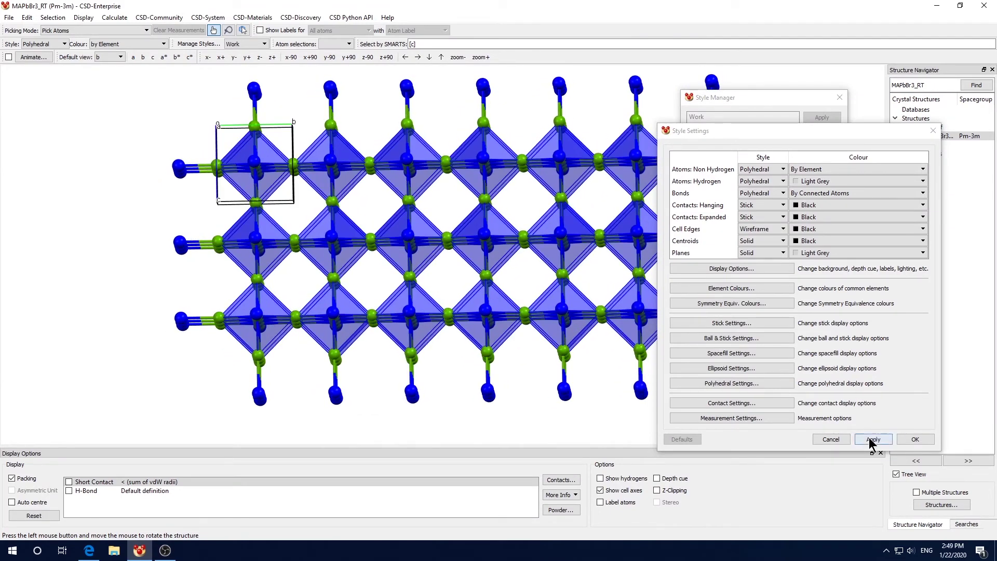
Step: Accept the customised style settings and save them as a new style named poly-user1
{"action": "left_click", "coordinate": [917, 440]}
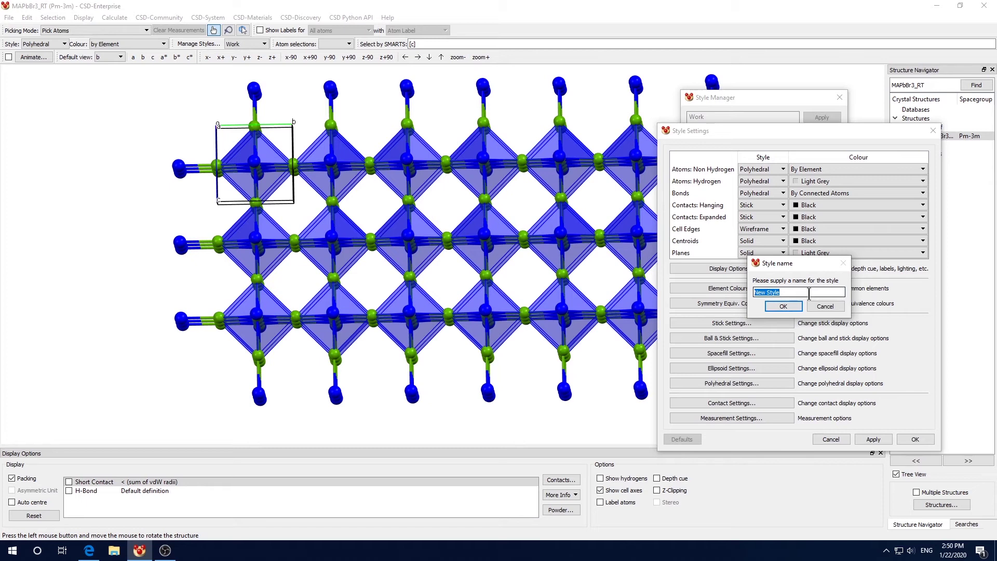
{"action": "type", "text": "poly-user1"}
{"action": "left_click", "coordinate": [784, 306]}
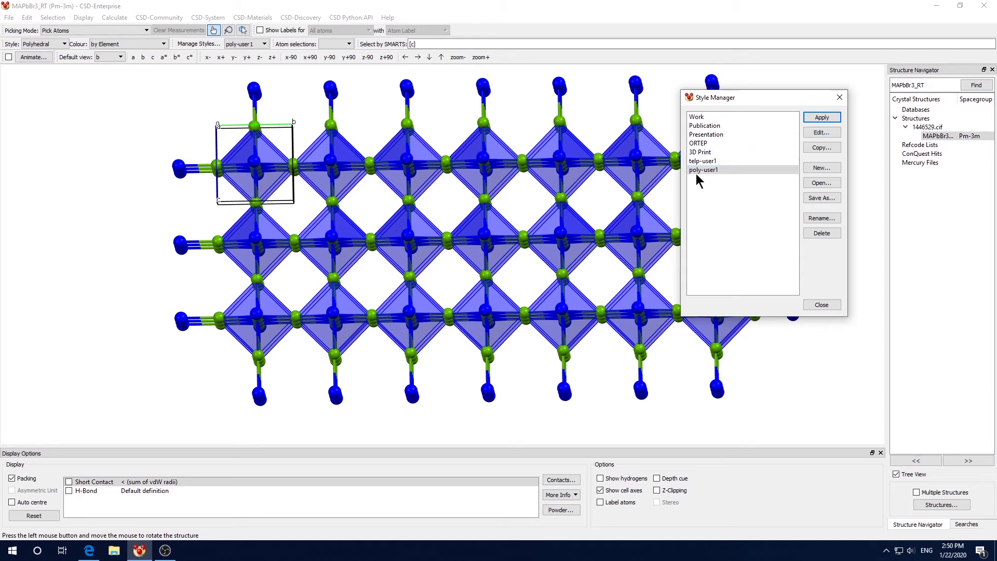
Step: Review the settings of the poly-user1 style without changing them, and close the style manager
{"action": "left_click", "coordinate": [824, 134]}
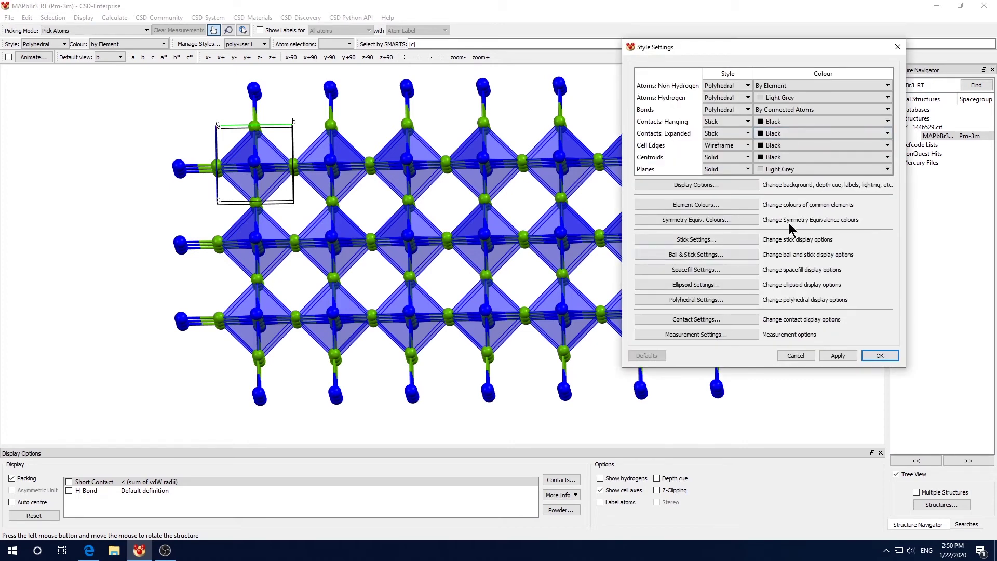
{"action": "left_click", "coordinate": [802, 357]}
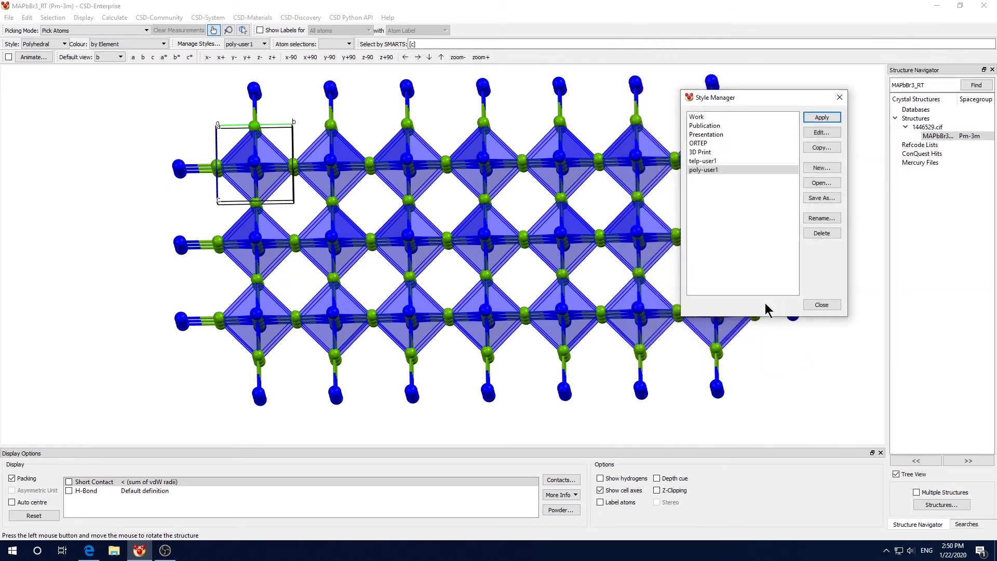
{"action": "left_click", "coordinate": [819, 306]}
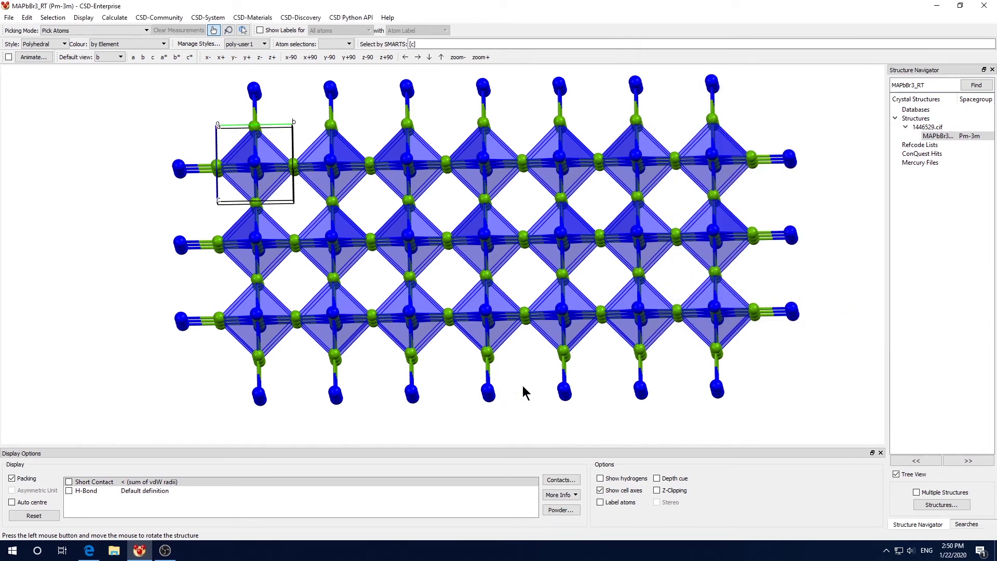
Step: Rotate the structure to an oblique view and export it to the desktop as MAPbBr3_RT in PNG format, 1024 x 768 pixels with transparent background
{"action": "left_click_drag", "start_coordinate": [520, 376], "coordinate": [653, 244]}
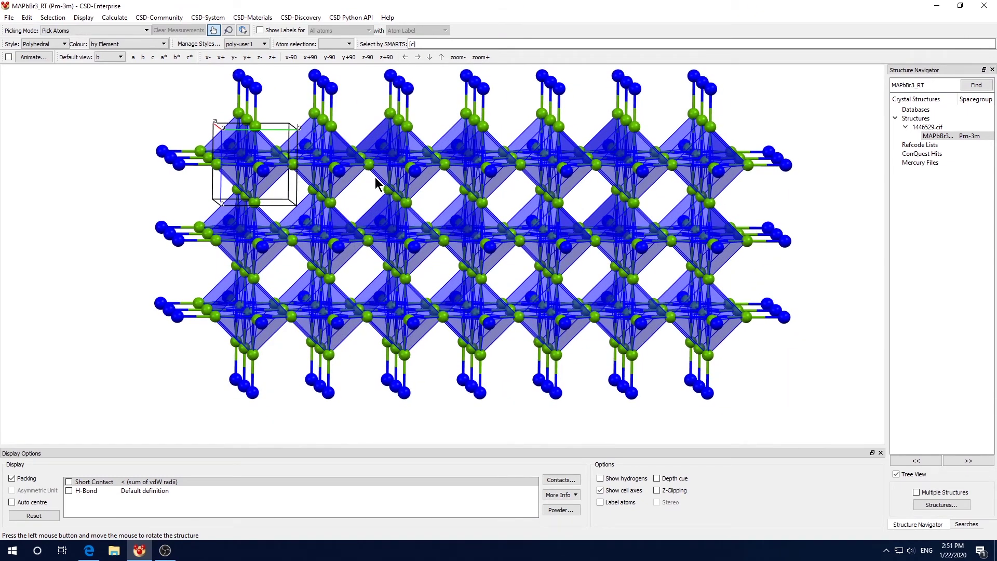
{"action": "left_click", "coordinate": [10, 19]}
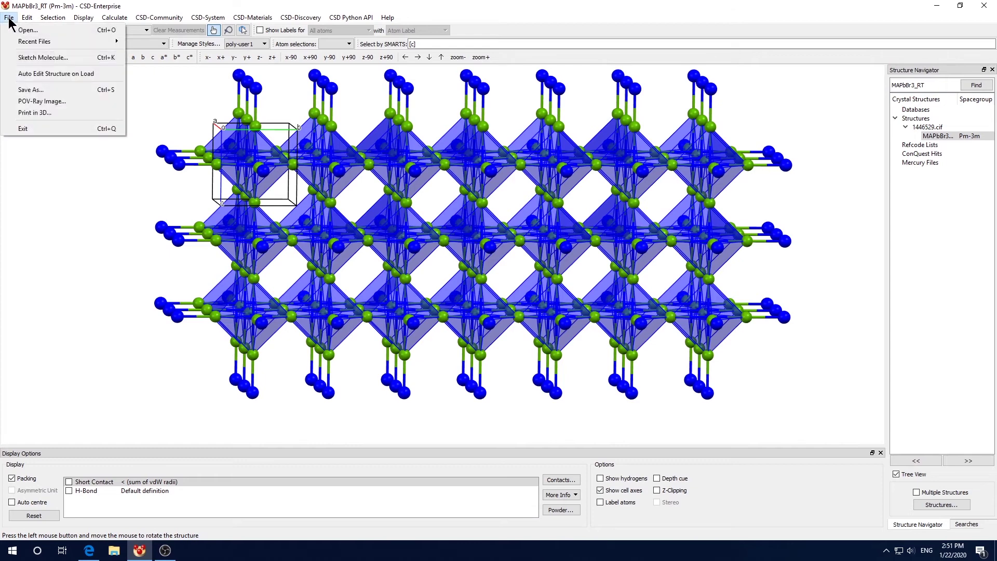
{"action": "left_click", "coordinate": [42, 91]}
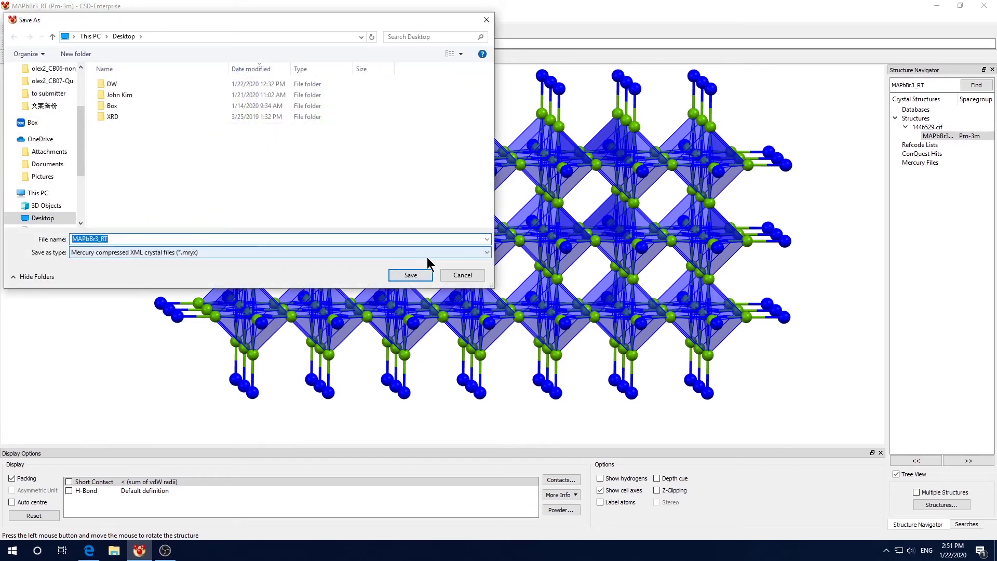
{"action": "left_click", "coordinate": [447, 253]}
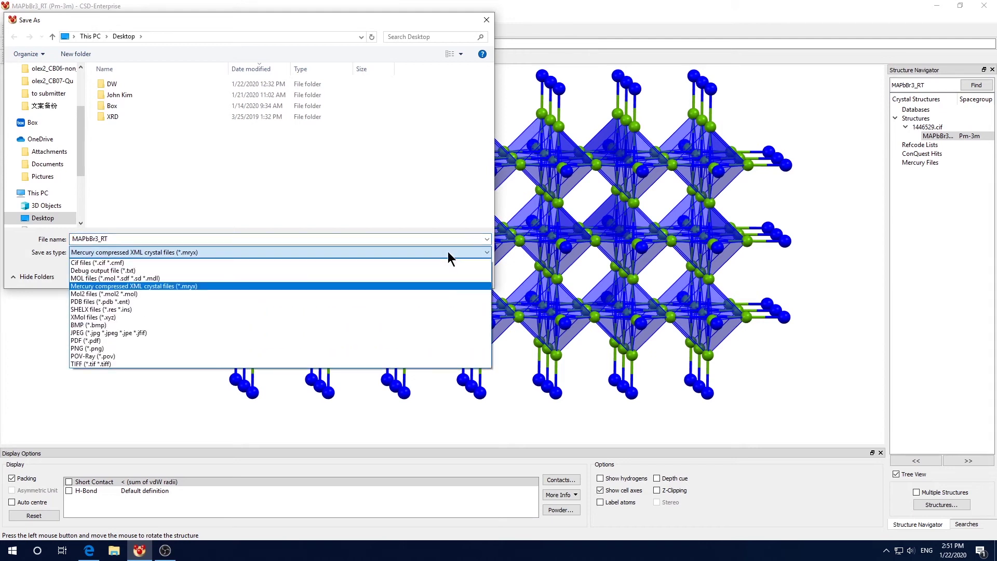
{"action": "left_click", "coordinate": [307, 349]}
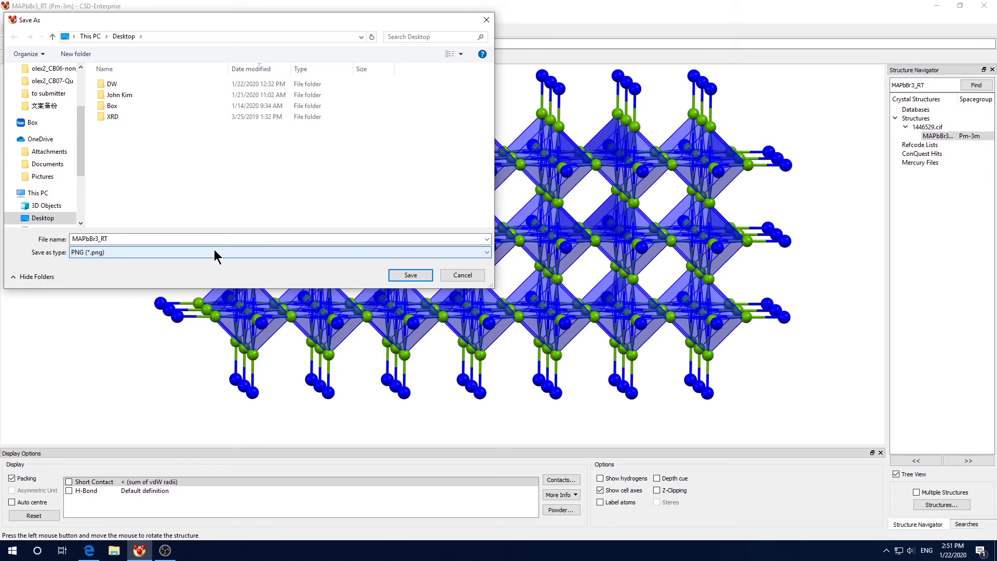
{"action": "left_click", "coordinate": [408, 276]}
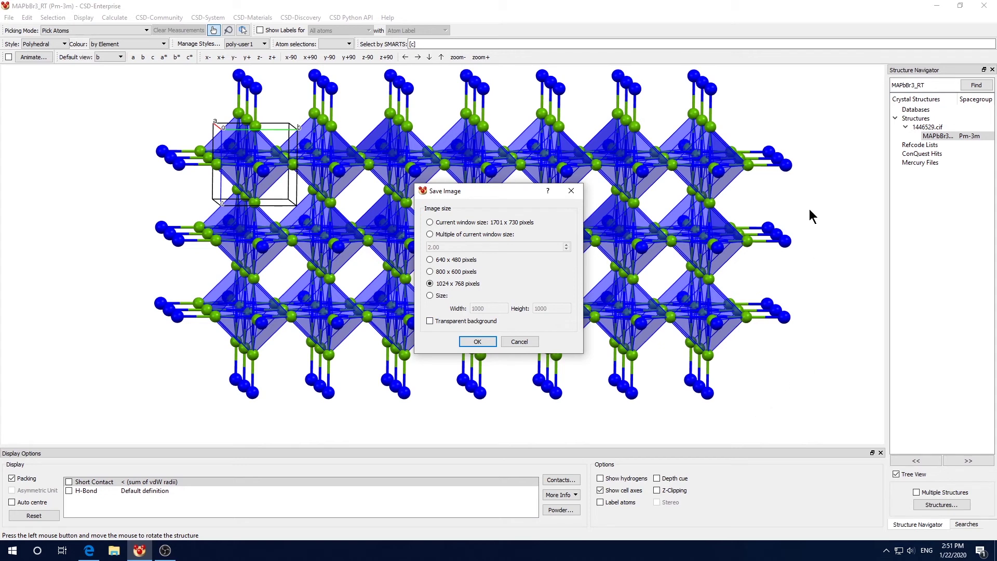
{"action": "left_click", "coordinate": [430, 322]}
{"action": "left_click", "coordinate": [475, 342]}
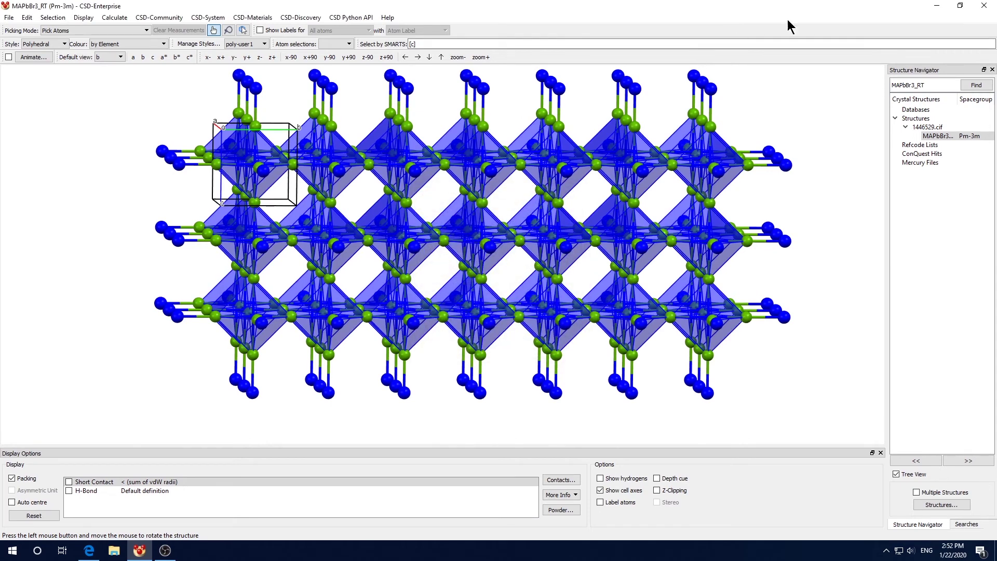
Step: Minimise the open windows and view the exported MAPbBr3_RT image from the desktop
{"action": "left_click", "coordinate": [936, 6]}
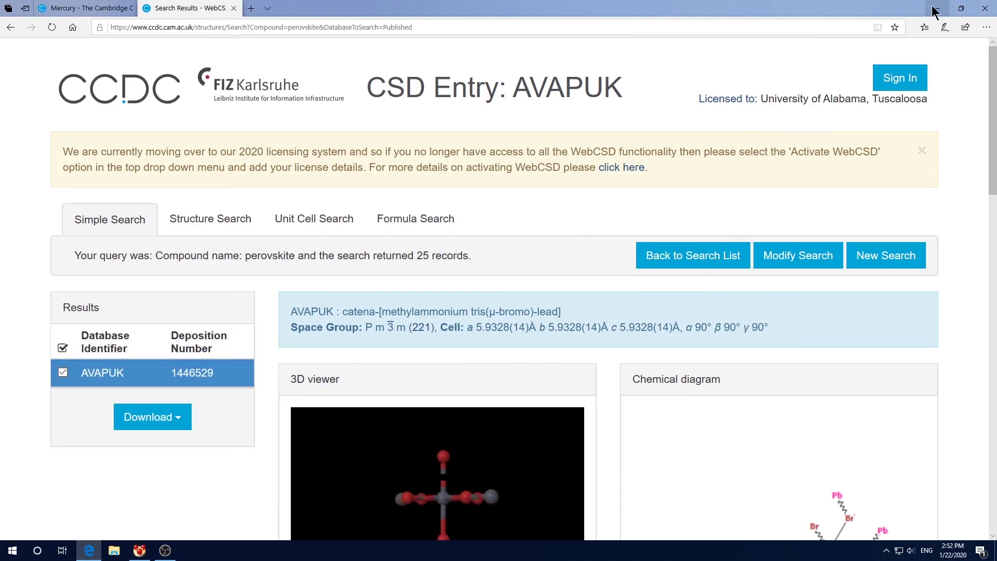
{"action": "left_click", "coordinate": [935, 9]}
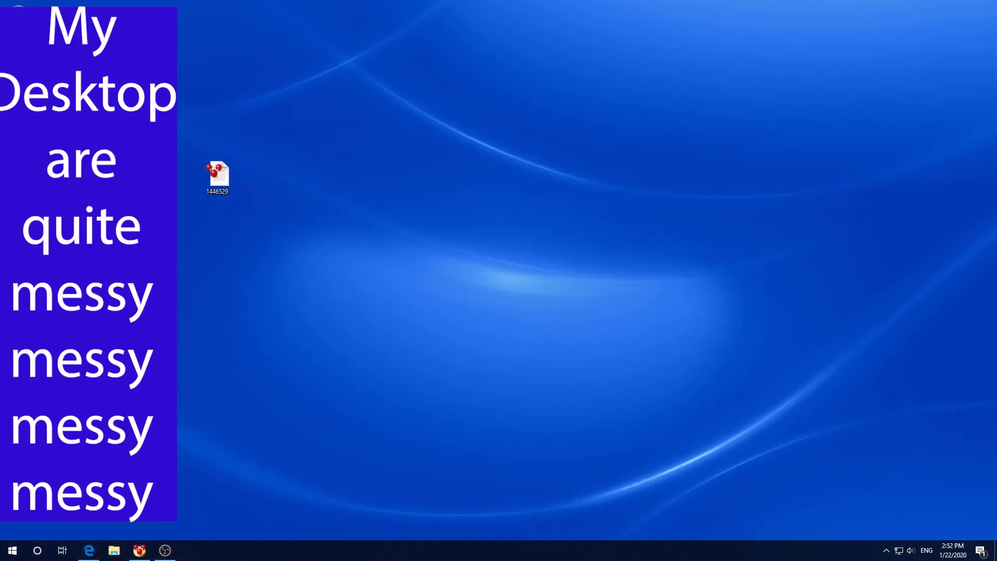
{"action": "double_click", "coordinate": [264, 278]}
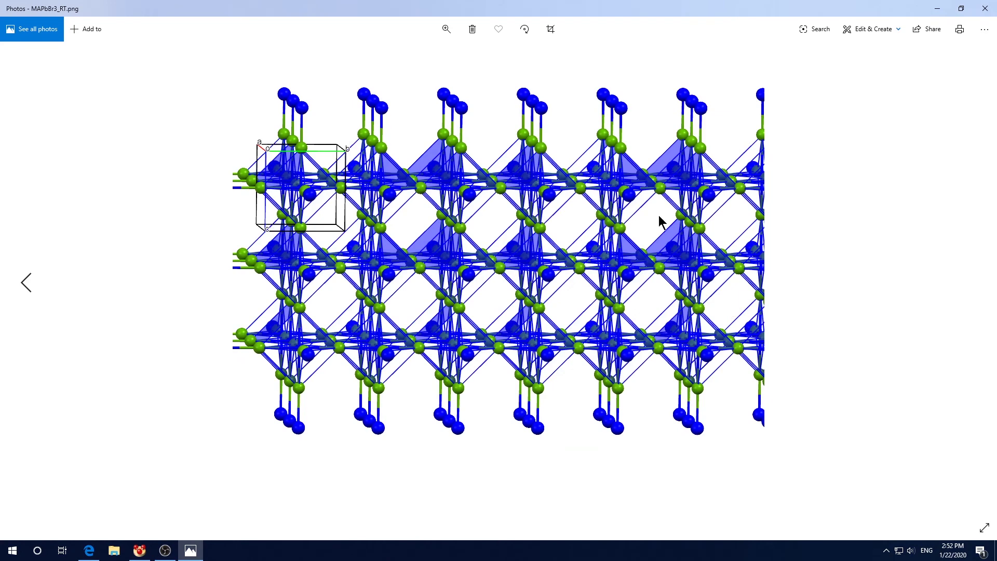
Step: Switch back to Mercury and examine the packed polyhedral structure from several angles
{"action": "left_click", "coordinate": [138, 554]}
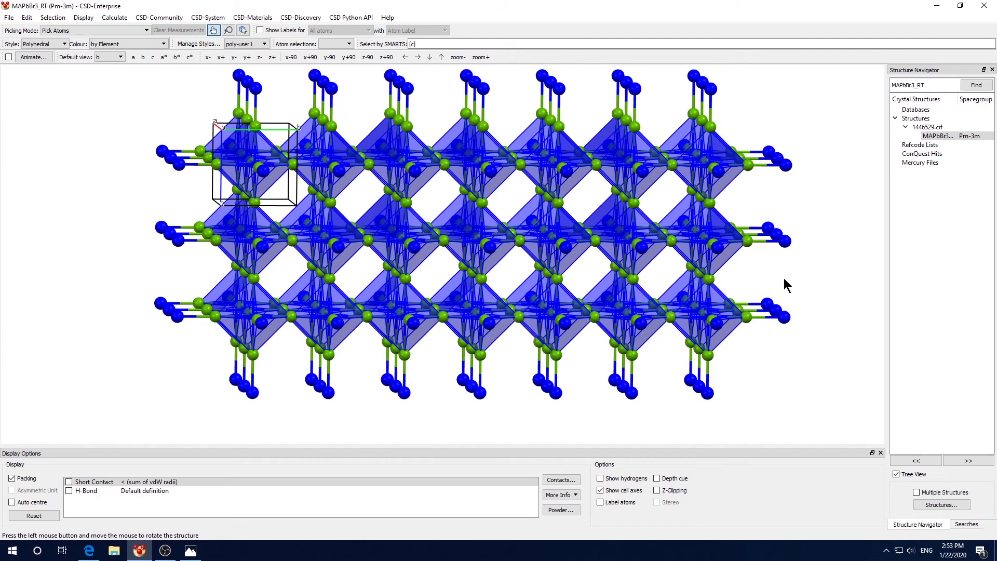
{"action": "left_click_drag", "start_coordinate": [427, 107], "coordinate": [374, 189]}
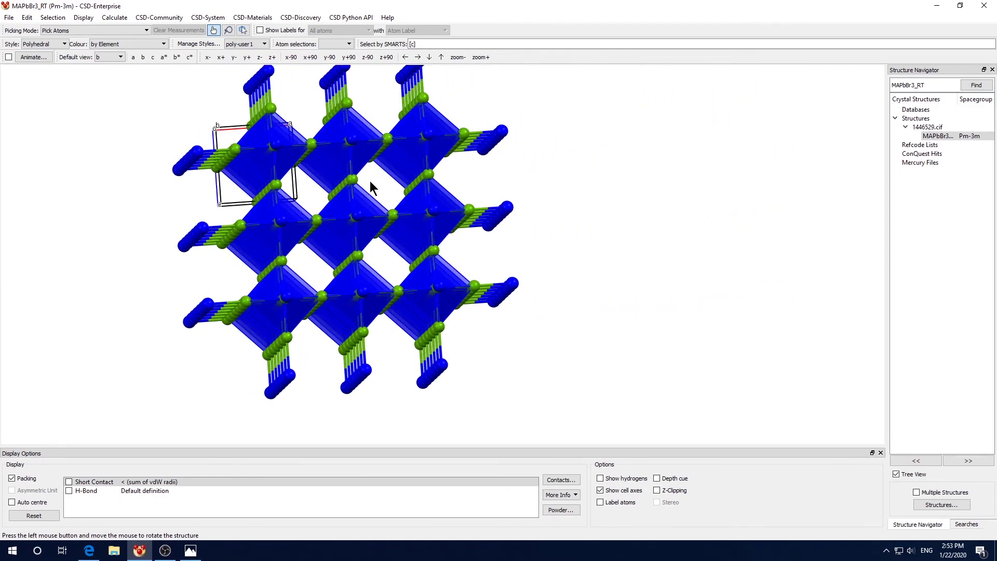
{"action": "left_click_drag", "start_coordinate": [533, 222], "coordinate": [717, 156]}
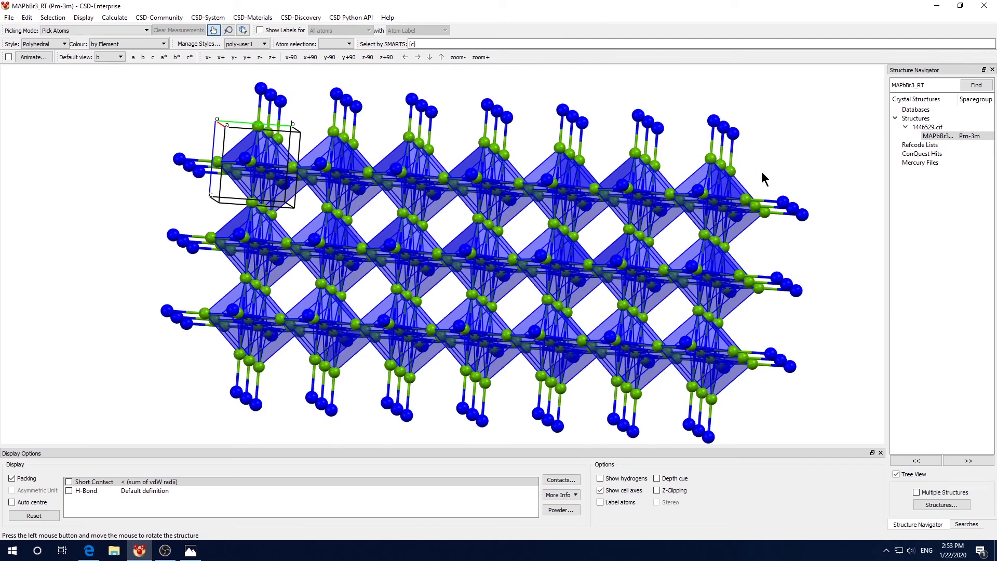
{"action": "left_click_drag", "start_coordinate": [428, 176], "coordinate": [528, 159]}
{"action": "mouse_move", "coordinate": [491, 226]}
{"action": "left_mouse_down"}
{"action": "mouse_move", "coordinate": [503, 205]}
{"action": "mouse_move", "coordinate": [505, 214]}
{"action": "left_mouse_up"}
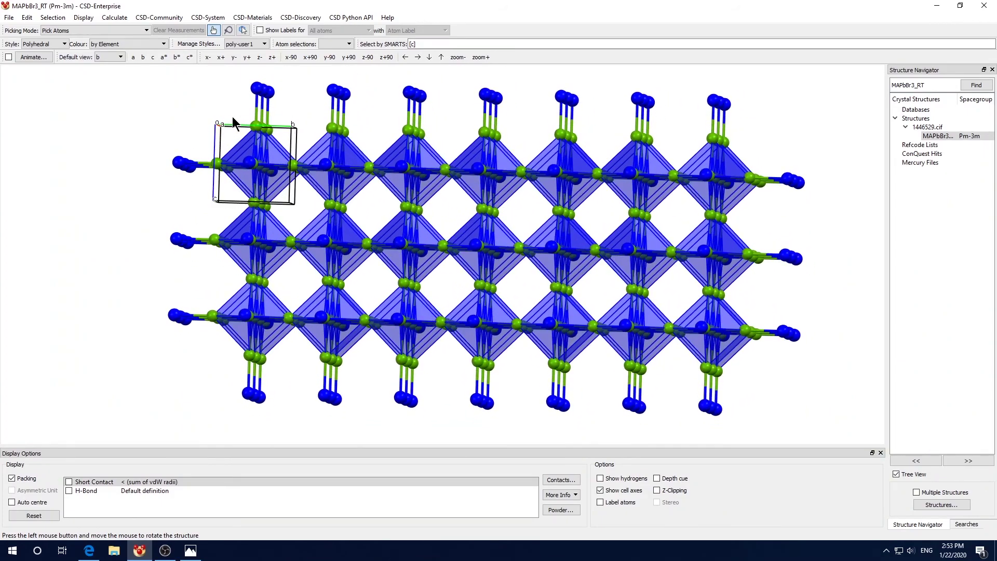
Step: Rotate the structure to a nearly face-on view and save it to the desktop as MAPbBr3_RT in Mercury compressed XML (*.mryx) format
{"action": "left_click_drag", "start_coordinate": [772, 229], "coordinate": [231, 178]}
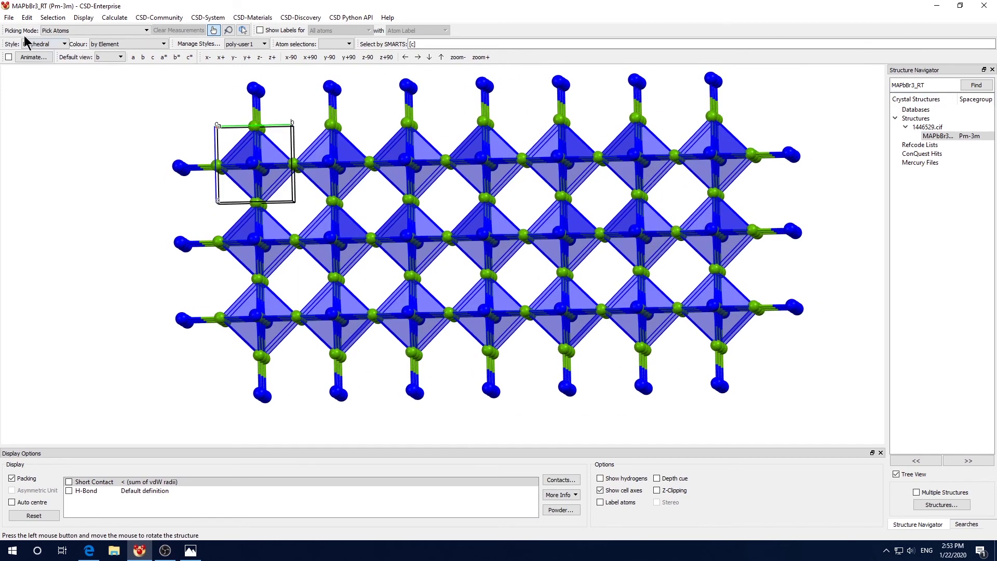
{"action": "left_click", "coordinate": [11, 17]}
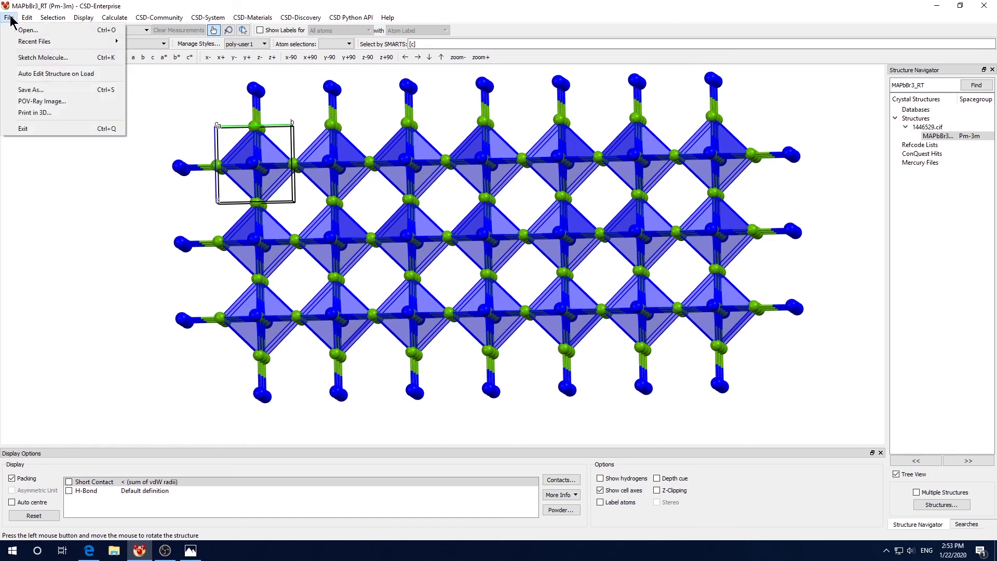
{"action": "left_click", "coordinate": [66, 90]}
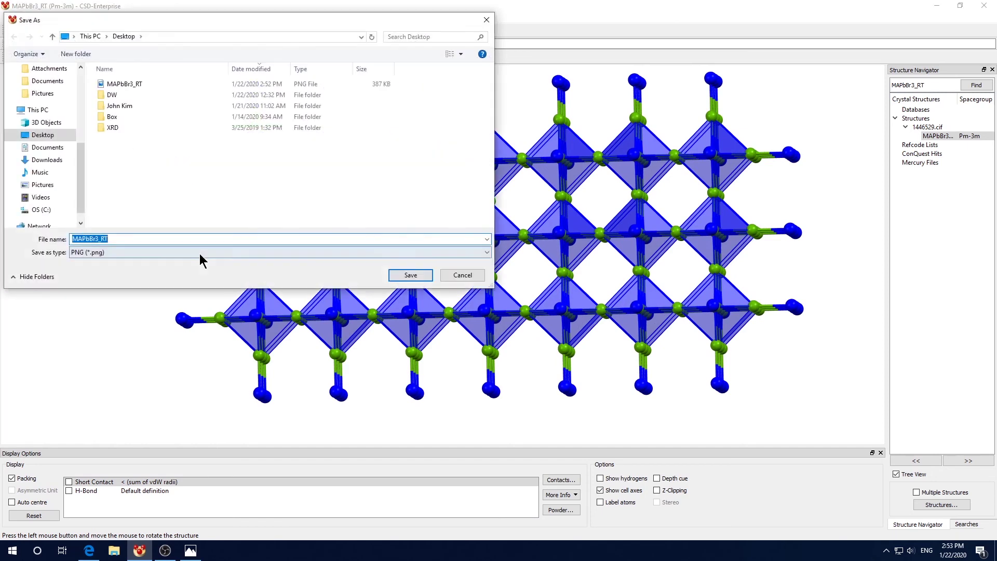
{"action": "left_click", "coordinate": [351, 253]}
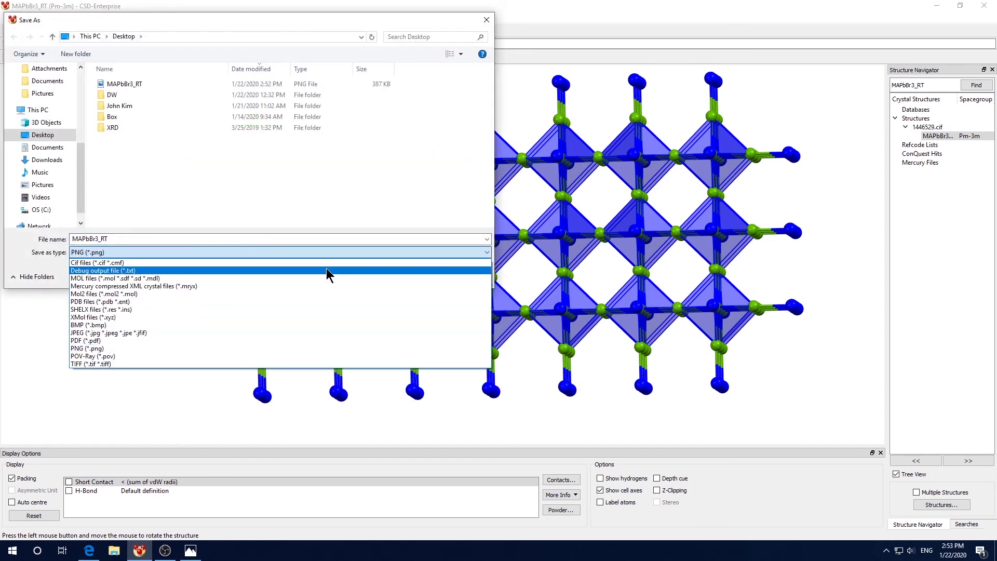
{"action": "left_click", "coordinate": [282, 288]}
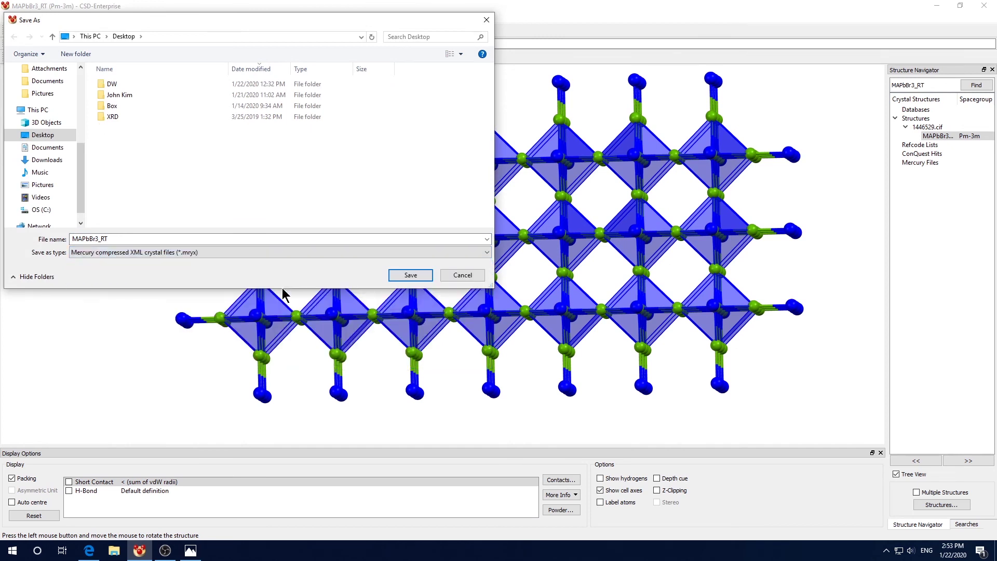
{"action": "left_click", "coordinate": [408, 275]}
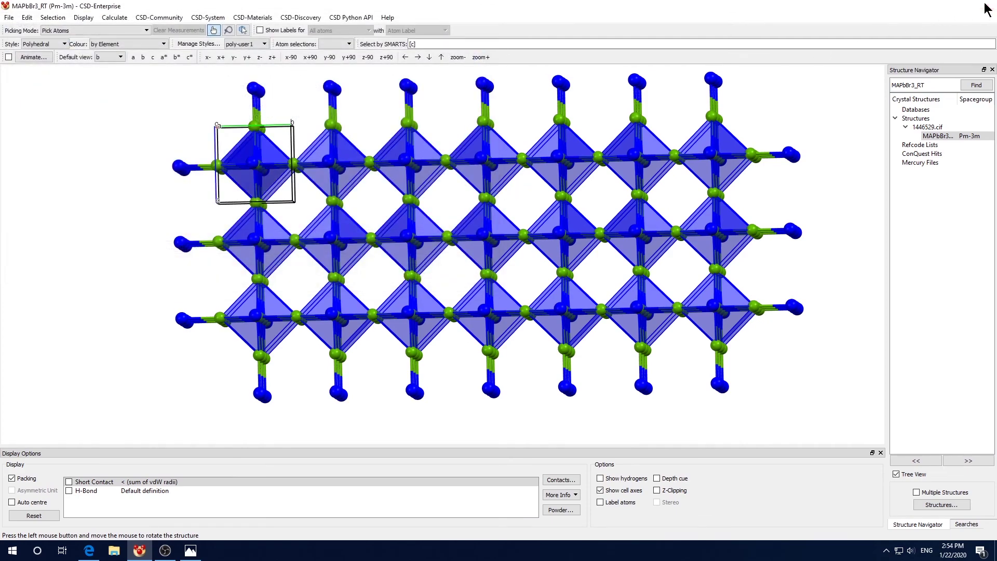
Step: Close Mercury and the image viewer, and align the 1446529 file above the MAPbBr3_RT Mercury file on the desktop
{"action": "left_click", "coordinate": [984, 6]}
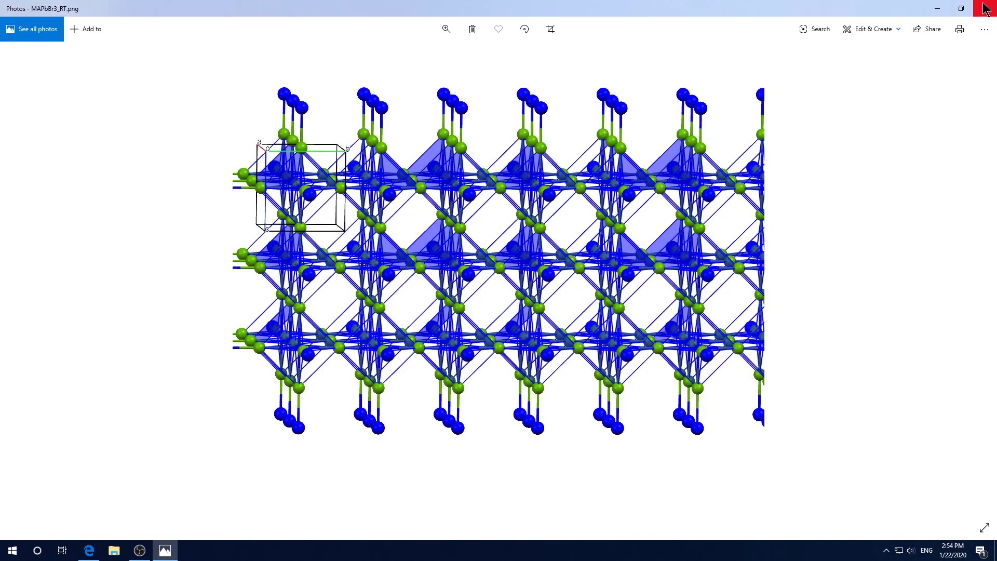
{"action": "left_click", "coordinate": [985, 8]}
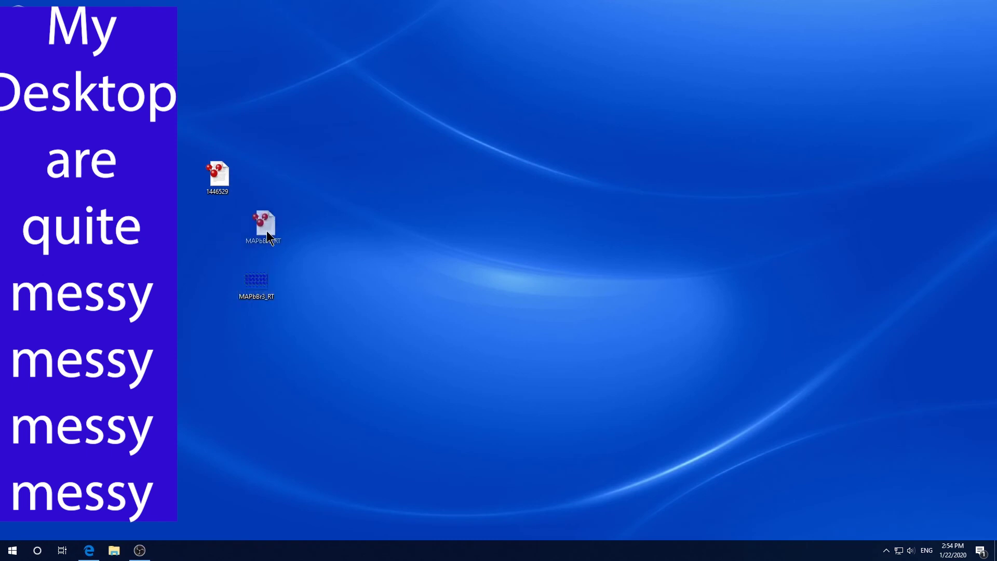
{"action": "left_click", "coordinate": [264, 232]}
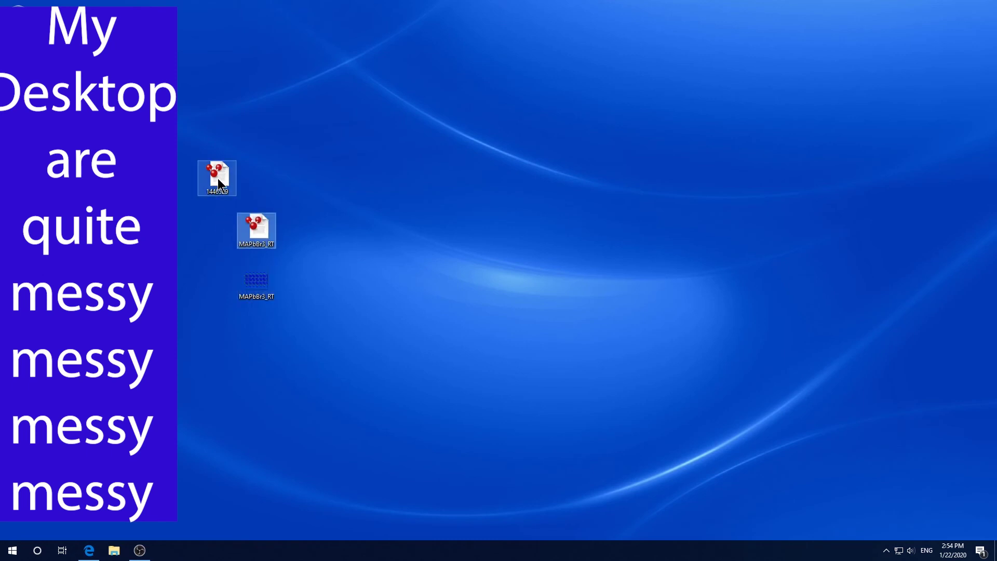
{"action": "left_click_drag", "start_coordinate": [217, 179], "coordinate": [260, 173]}
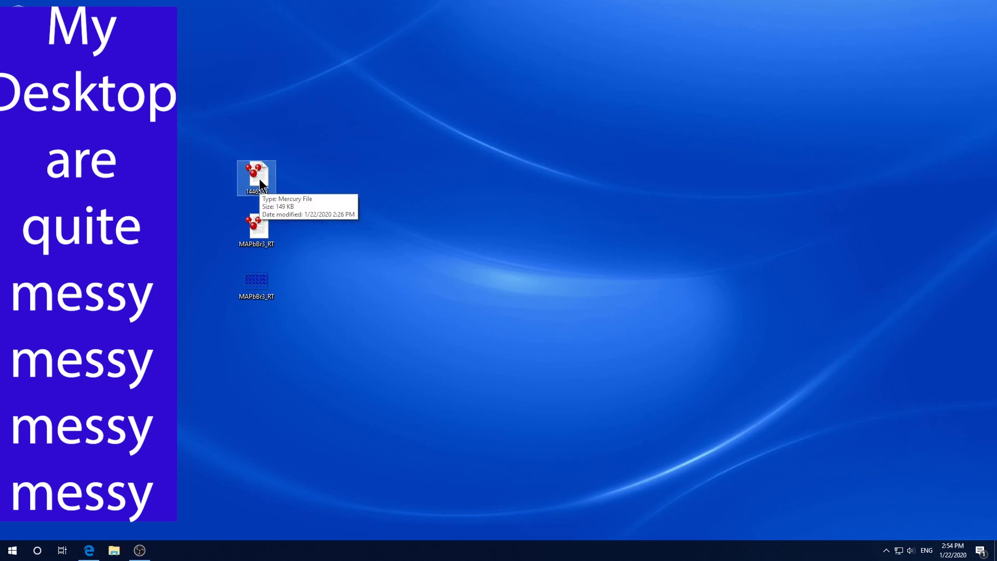
Step: Compare the file properties of 1446529 and the MAPbBr3_RT Mercury file on the desktop, changing nothing in either
{"action": "right_click", "coordinate": [260, 182]}
{"action": "left_click", "coordinate": [301, 404]}
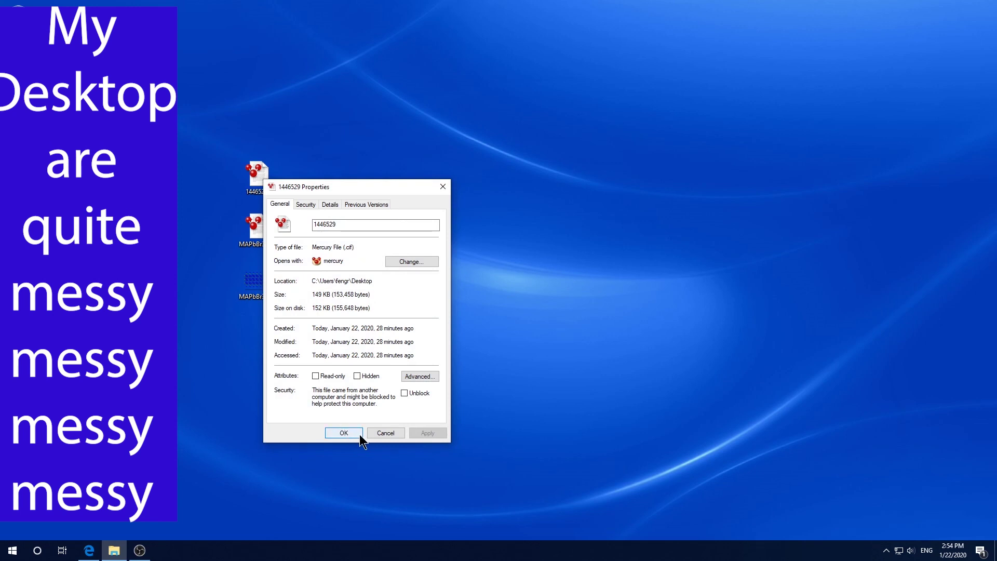
{"action": "left_click", "coordinate": [385, 433]}
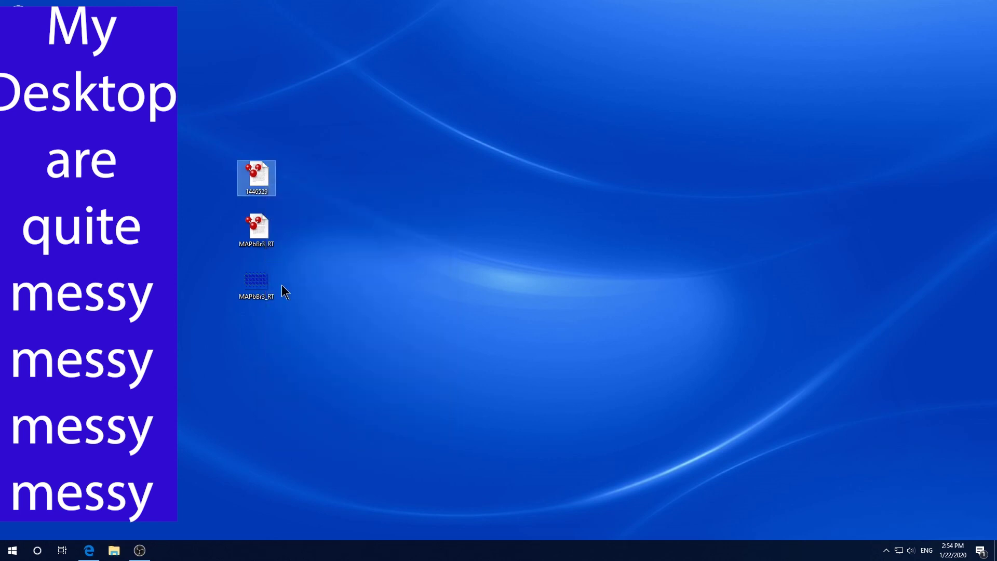
{"action": "right_click", "coordinate": [260, 229]}
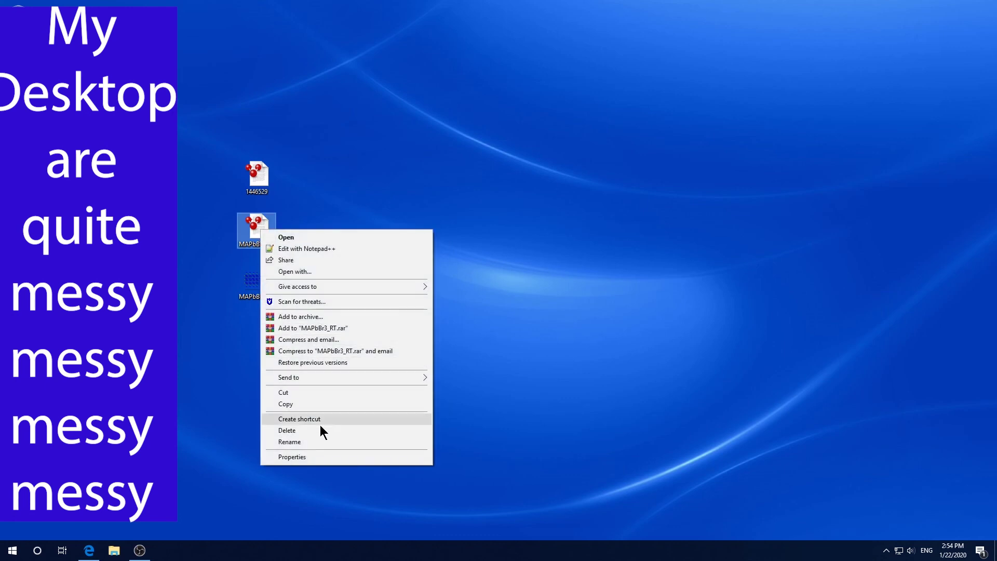
{"action": "left_click", "coordinate": [303, 456]}
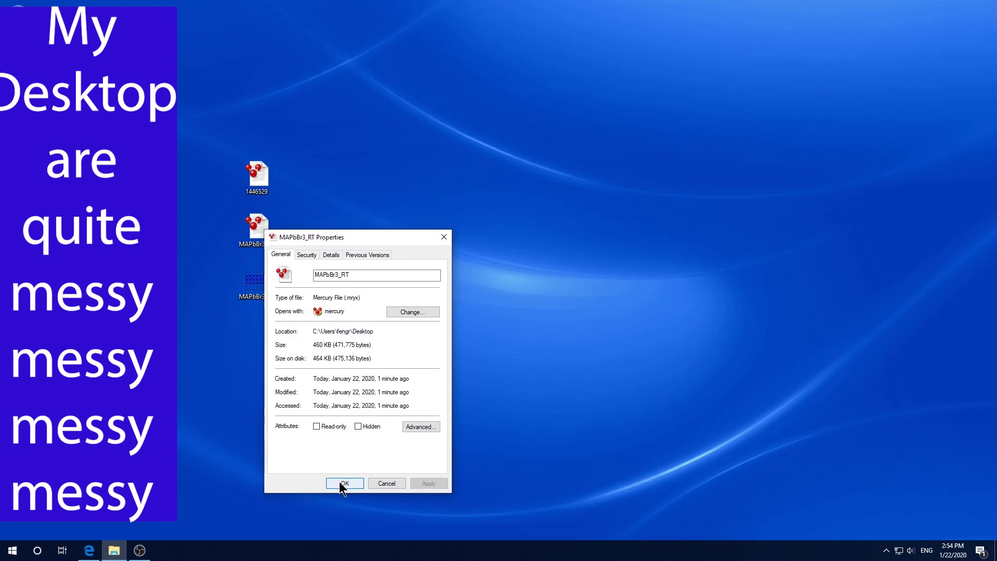
{"action": "left_click", "coordinate": [375, 481]}
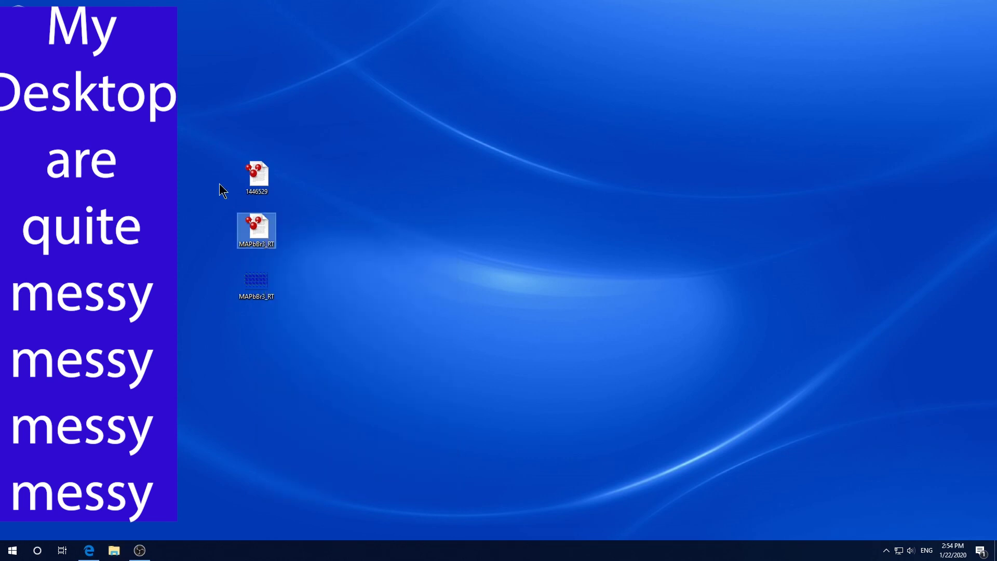
Step: Open the original 1446529 CIF in Mercury, inspect its structure from another angle, and close the program
{"action": "double_click", "coordinate": [256, 175]}
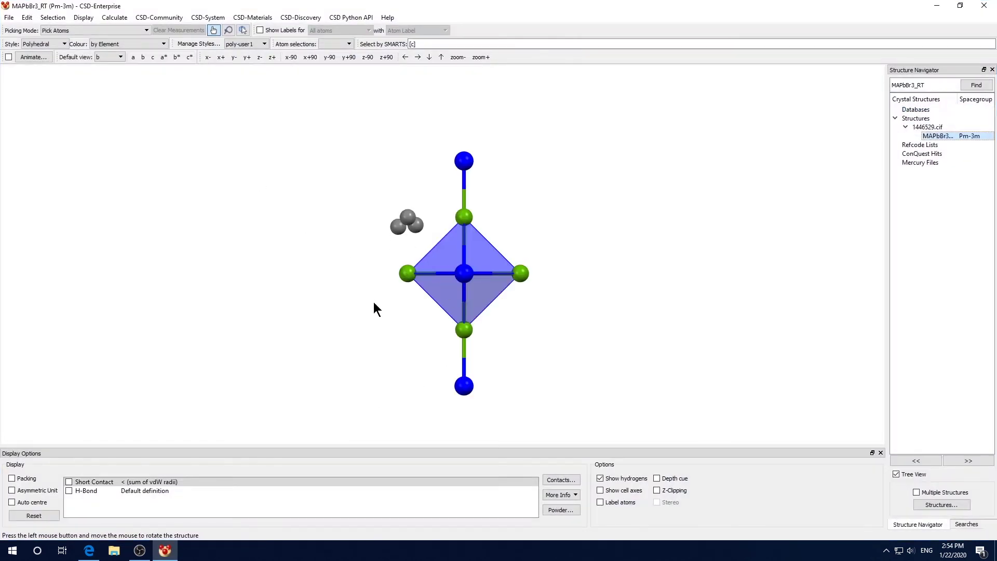
{"action": "left_click_drag", "start_coordinate": [374, 303], "coordinate": [369, 344]}
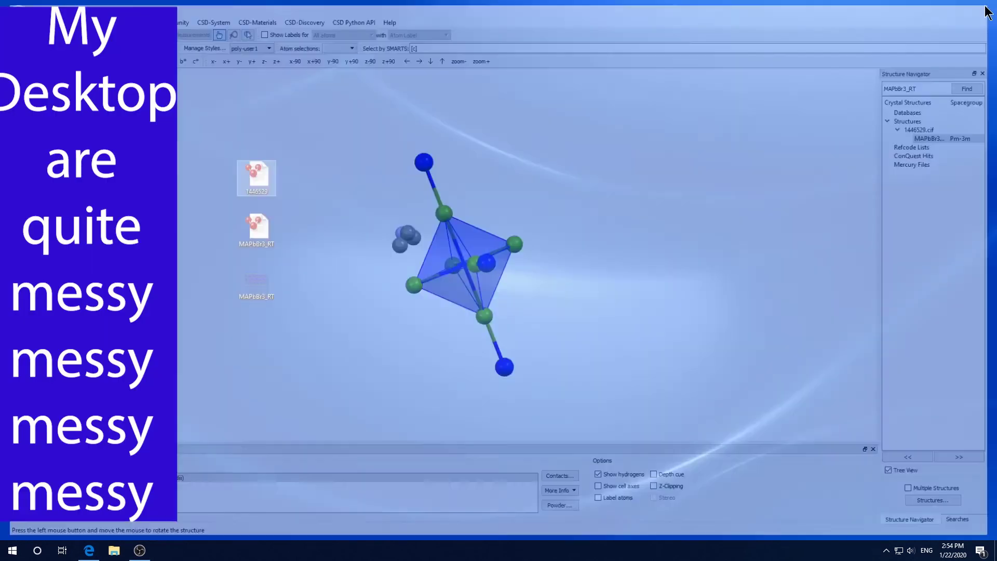
{"action": "left_click", "coordinate": [984, 6]}
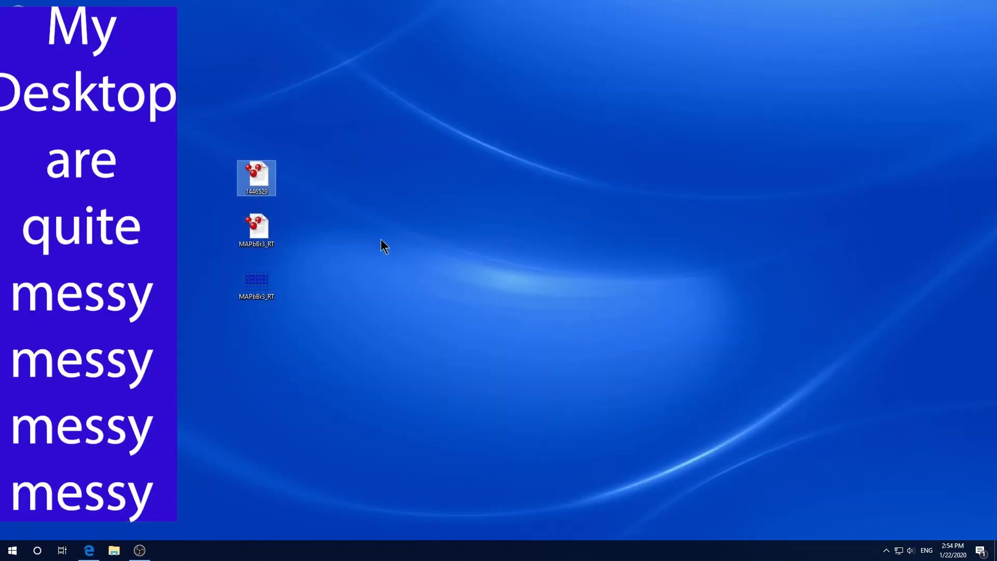
Step: Open the saved MAPbBr3_RT.mryx file from the desktop in Mercury and examine the packed polyhedral structure from several angles
{"action": "left_click", "coordinate": [260, 232]}
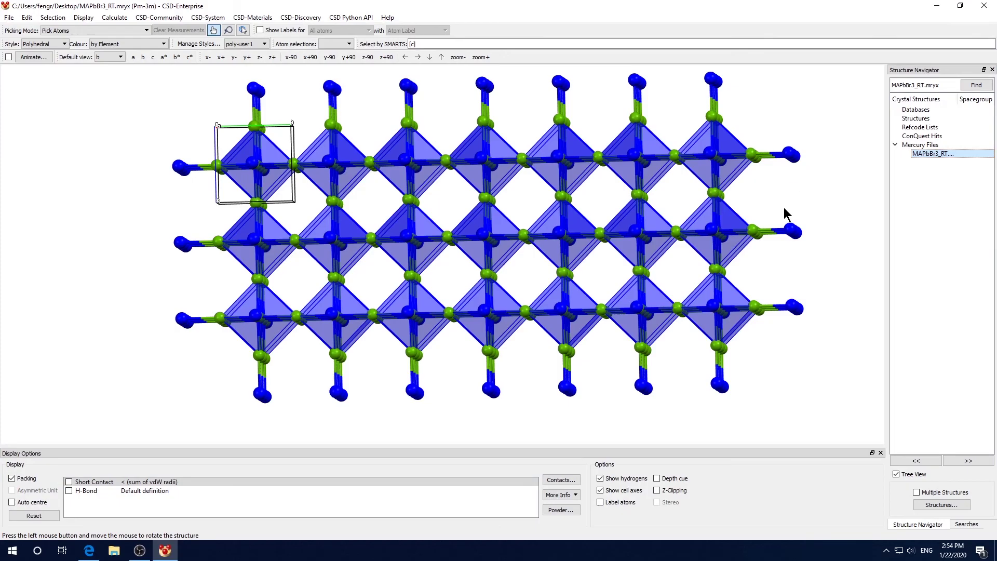
{"action": "left_click_drag", "start_coordinate": [787, 199], "coordinate": [775, 262]}
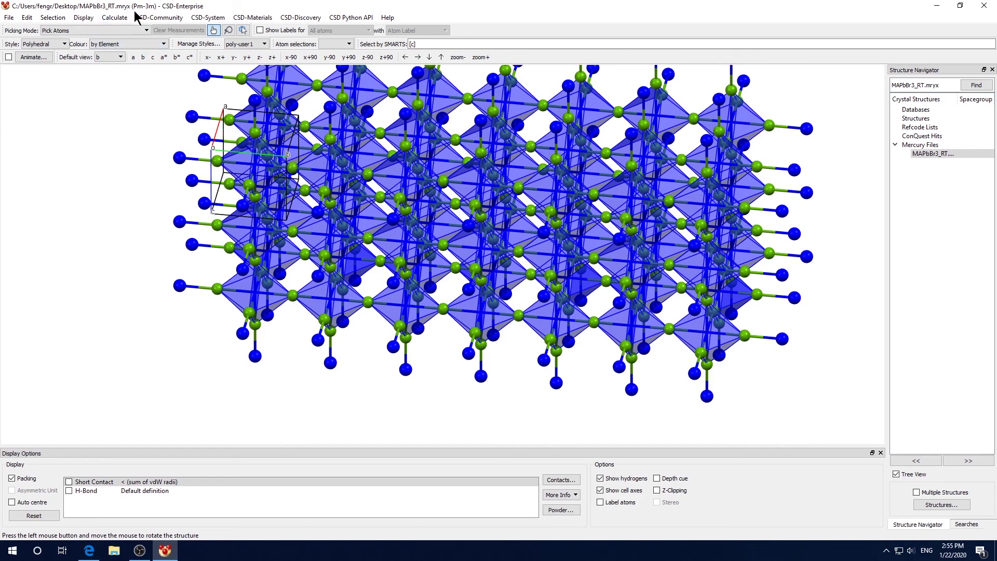
{"action": "left_click_drag", "start_coordinate": [427, 403], "coordinate": [441, 326]}
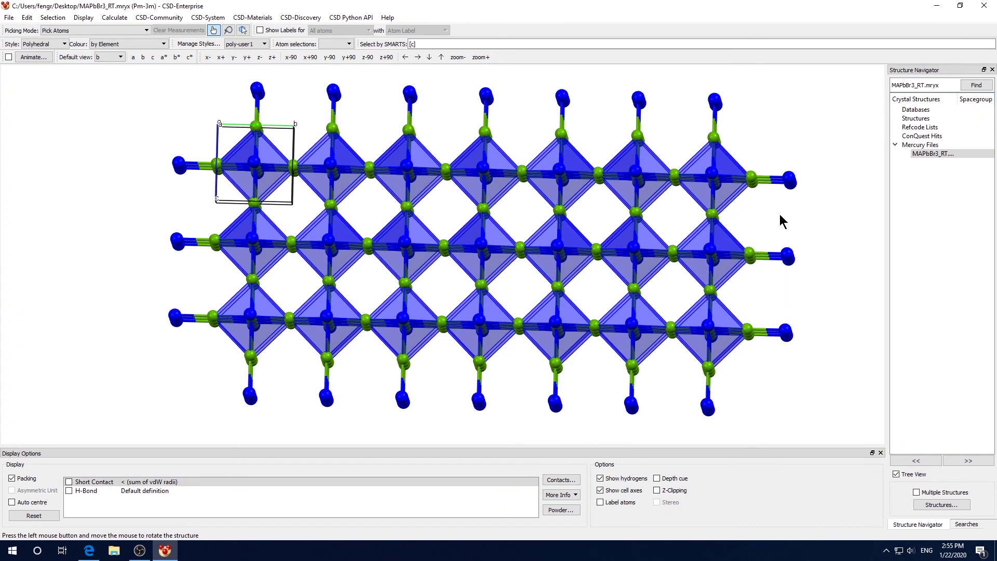